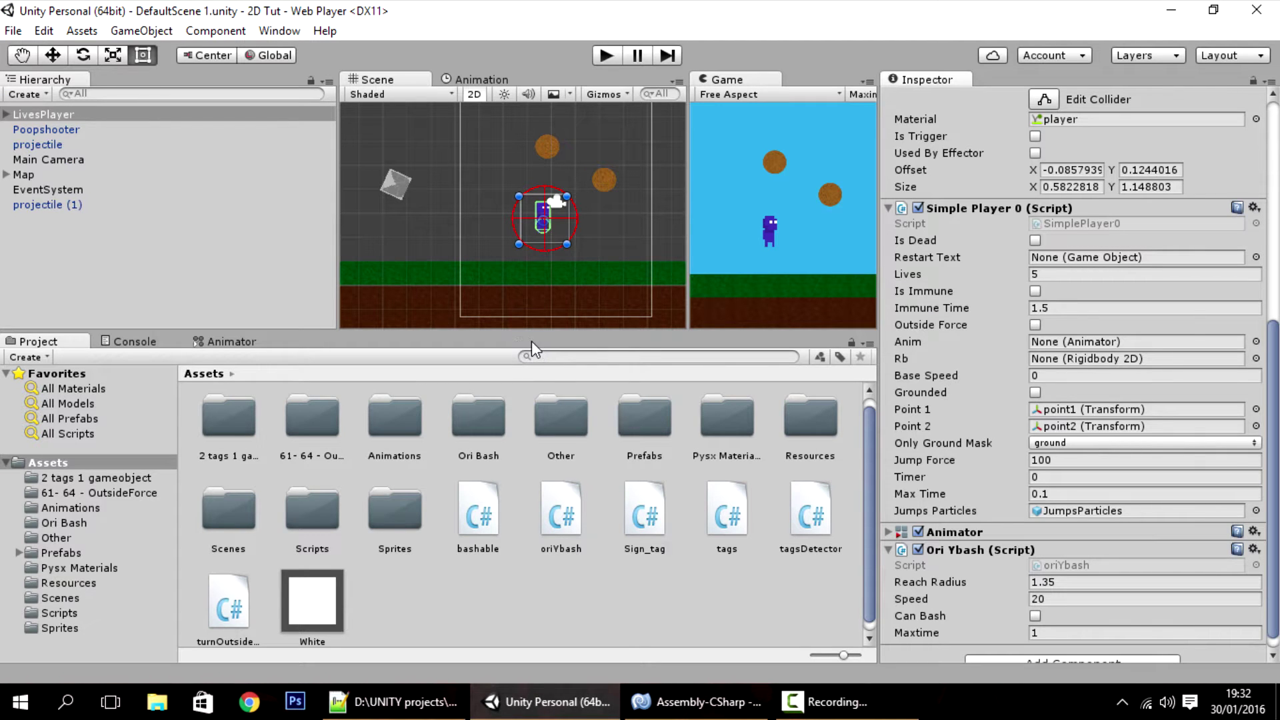
# - Open the Ori Bash folder showing DefaultScene and the red arrow sprite, and pan the Scene view
pyautogui.scroll(-2, 511, 218)
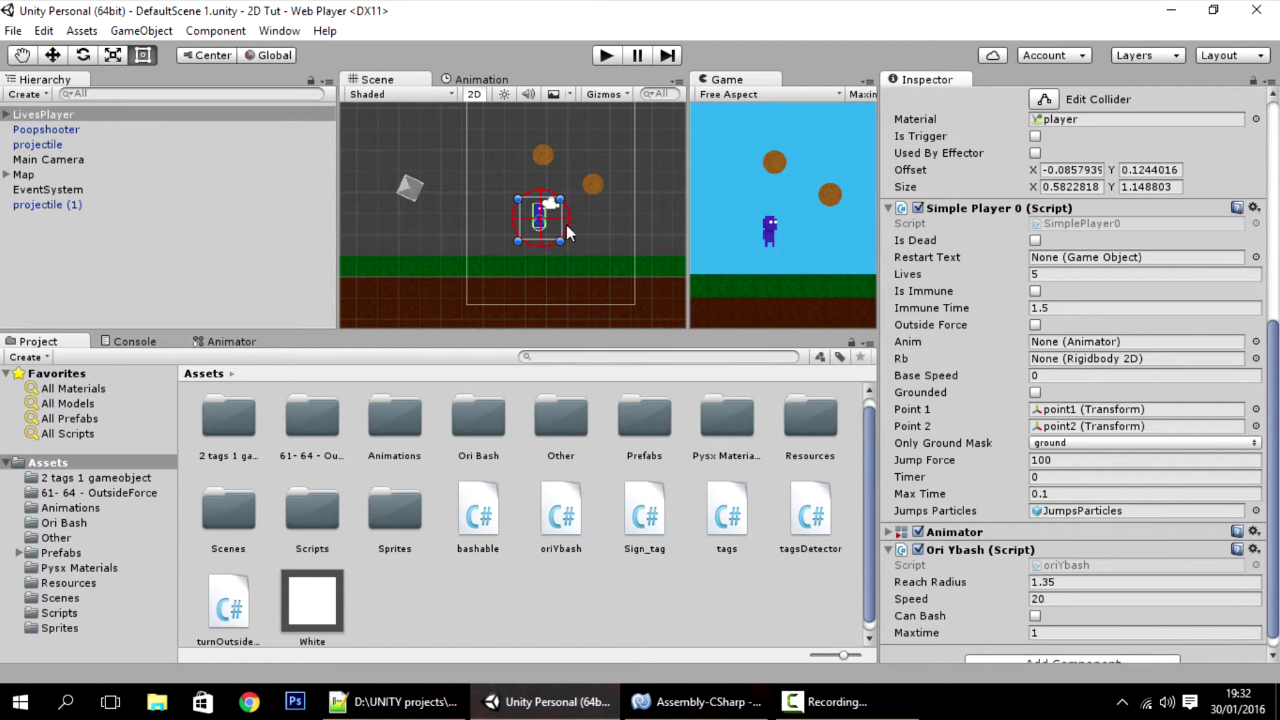
pyautogui.scroll(1, 582, 456)
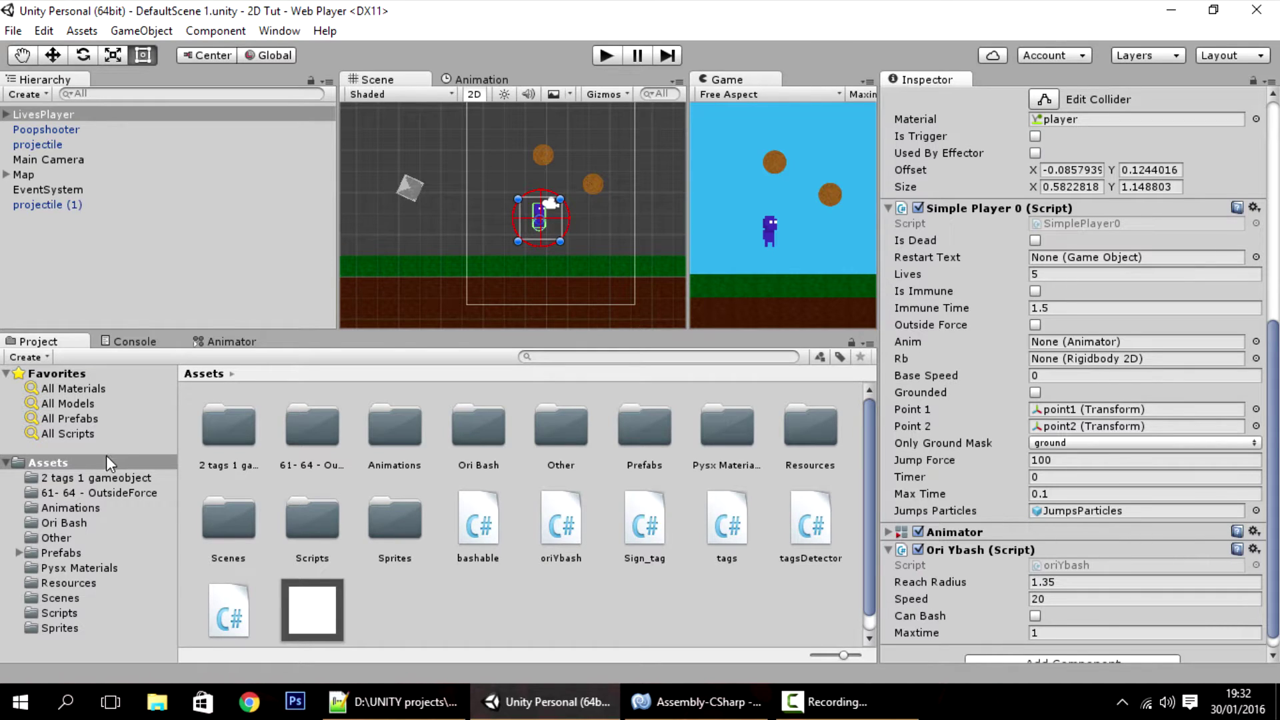
pyautogui.click(57, 522)
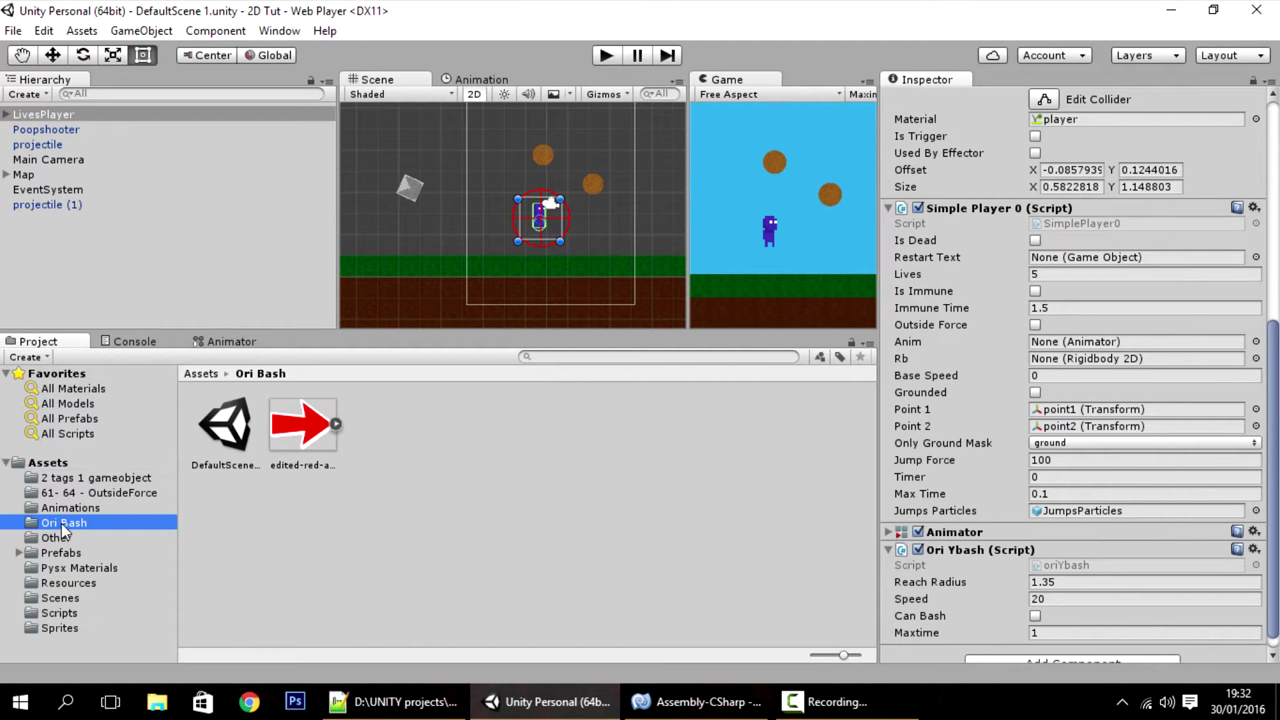
pyautogui.moveTo(293, 436); pyautogui.dragTo(326, 435)
pyautogui.scroll(1, 380, 207)
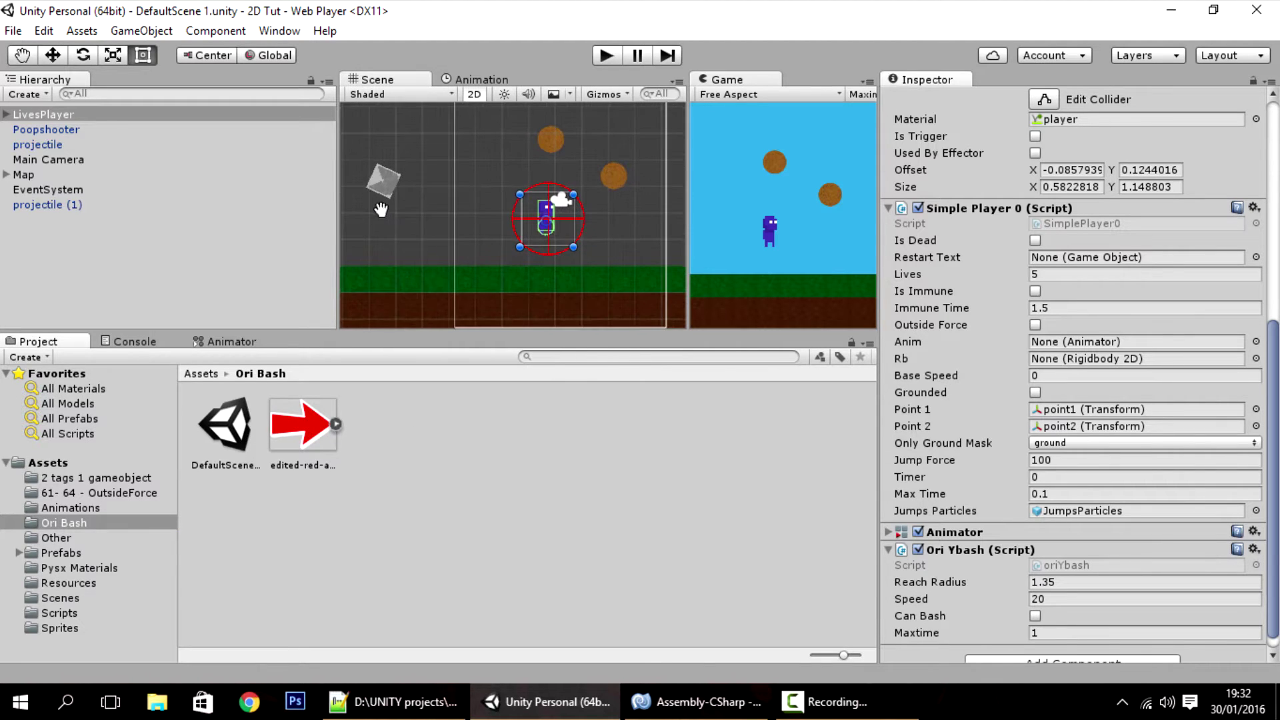
pyautogui.moveTo(380, 207); pyautogui.dragTo(462, 237, button='middle')
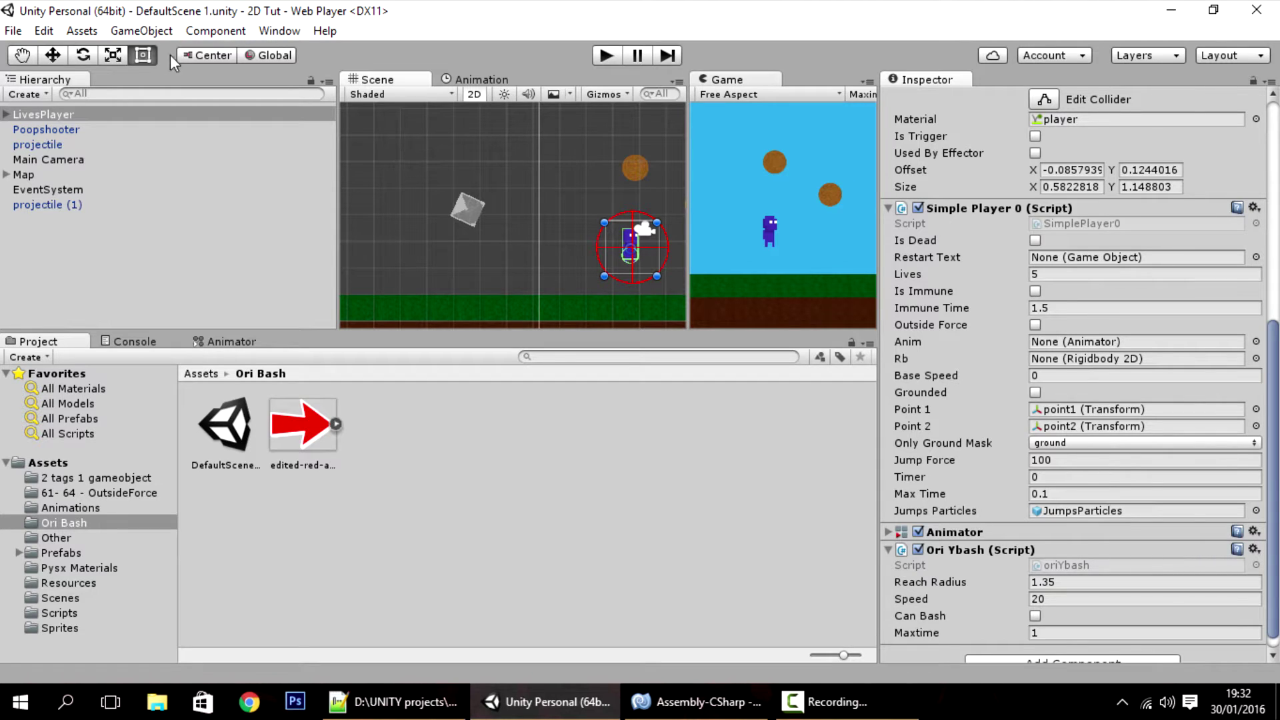
# - Add a UI Image in a new Canvas using the edited-red-arrow-md sprite as its Source Image
pyautogui.click(140, 31)
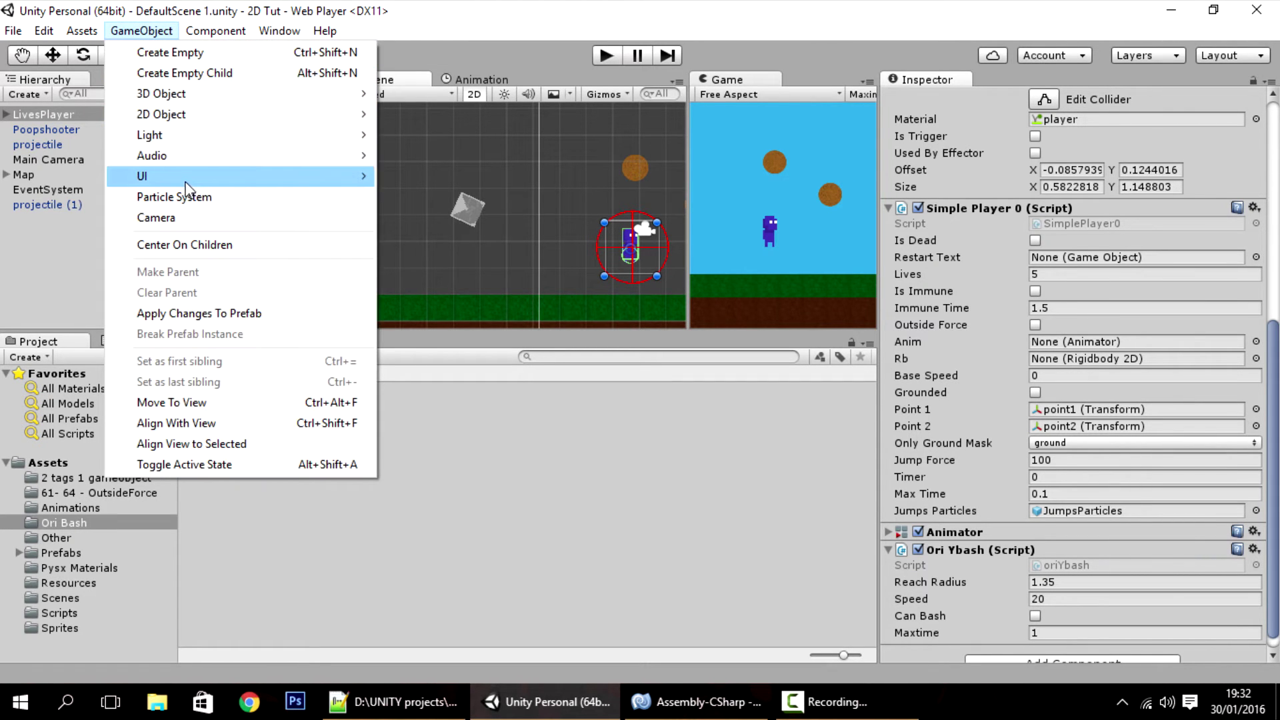
pyautogui.moveTo(187, 176)
pyautogui.click(474, 194)
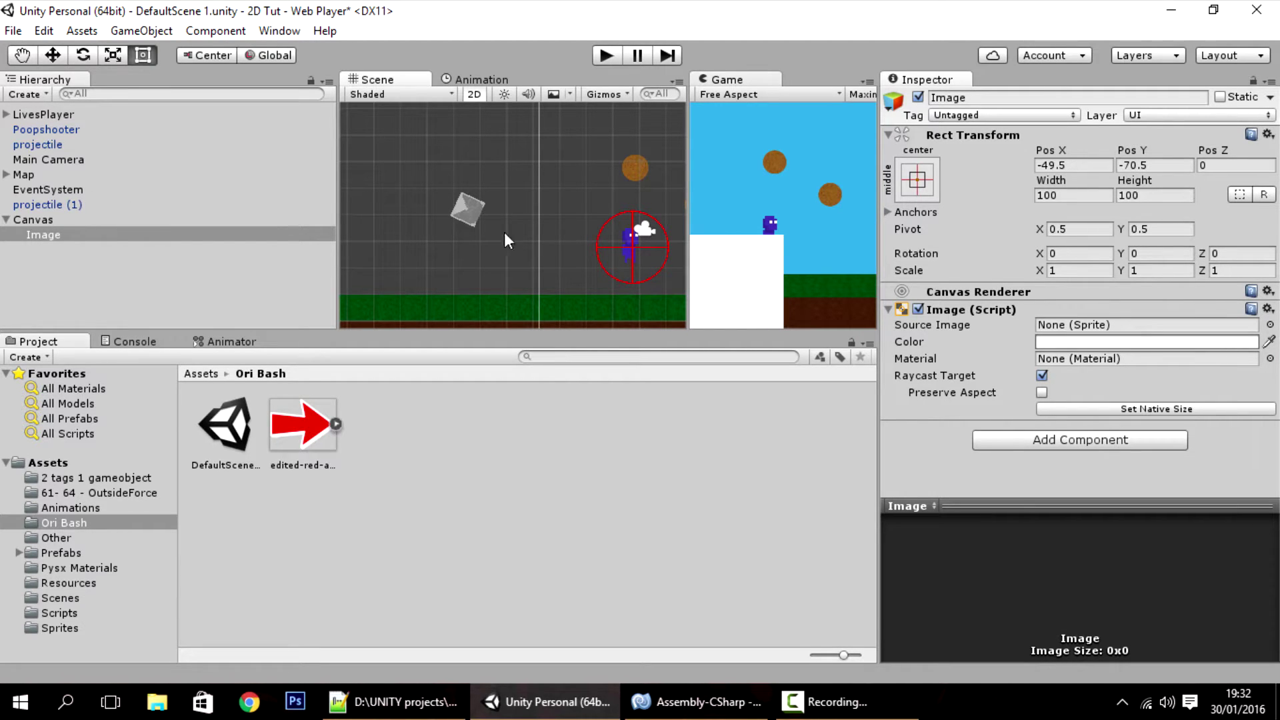
pyautogui.moveTo(346, 416); pyautogui.dragTo(1104, 326)
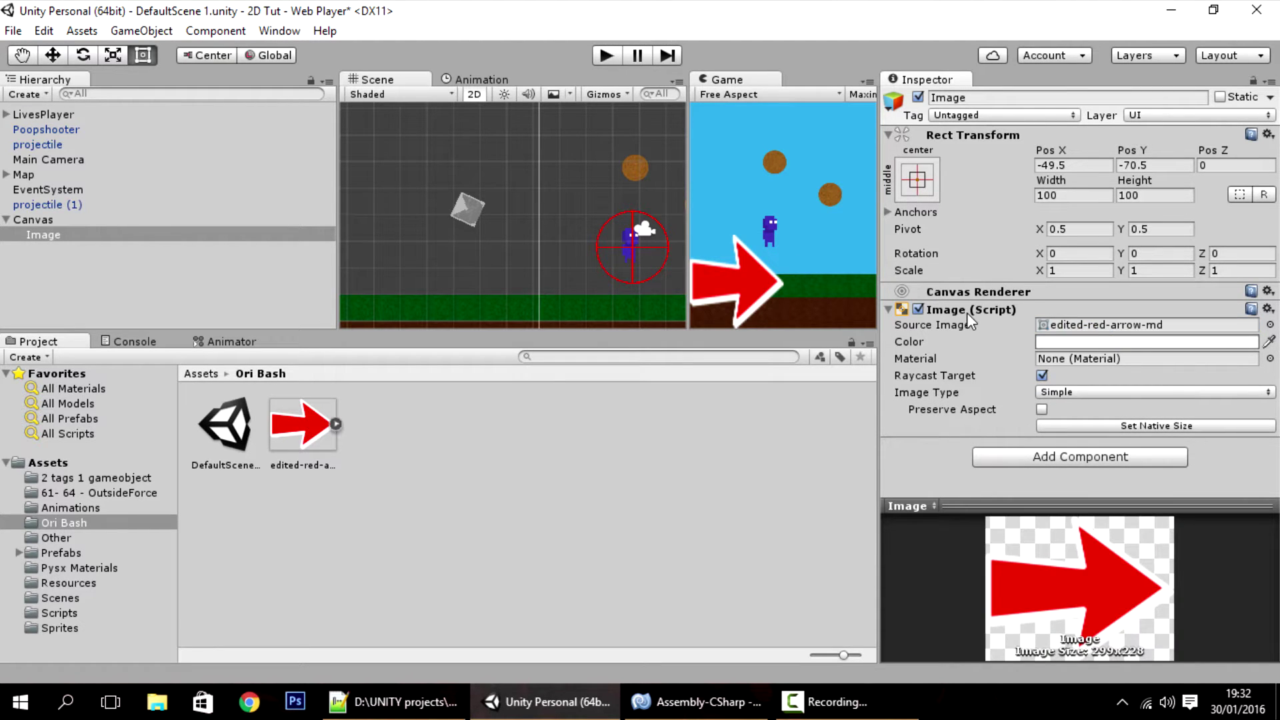
pyautogui.scroll(-4, 618, 275)
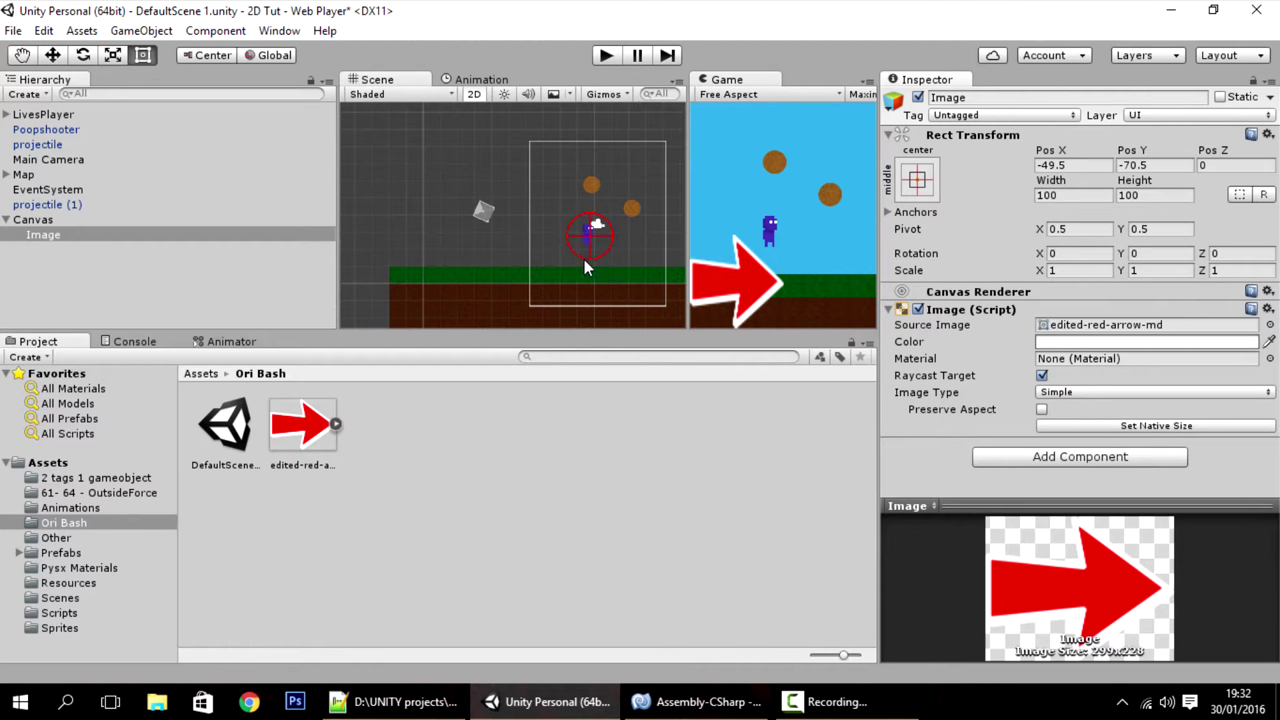
pyautogui.scroll(-5, 465, 196)
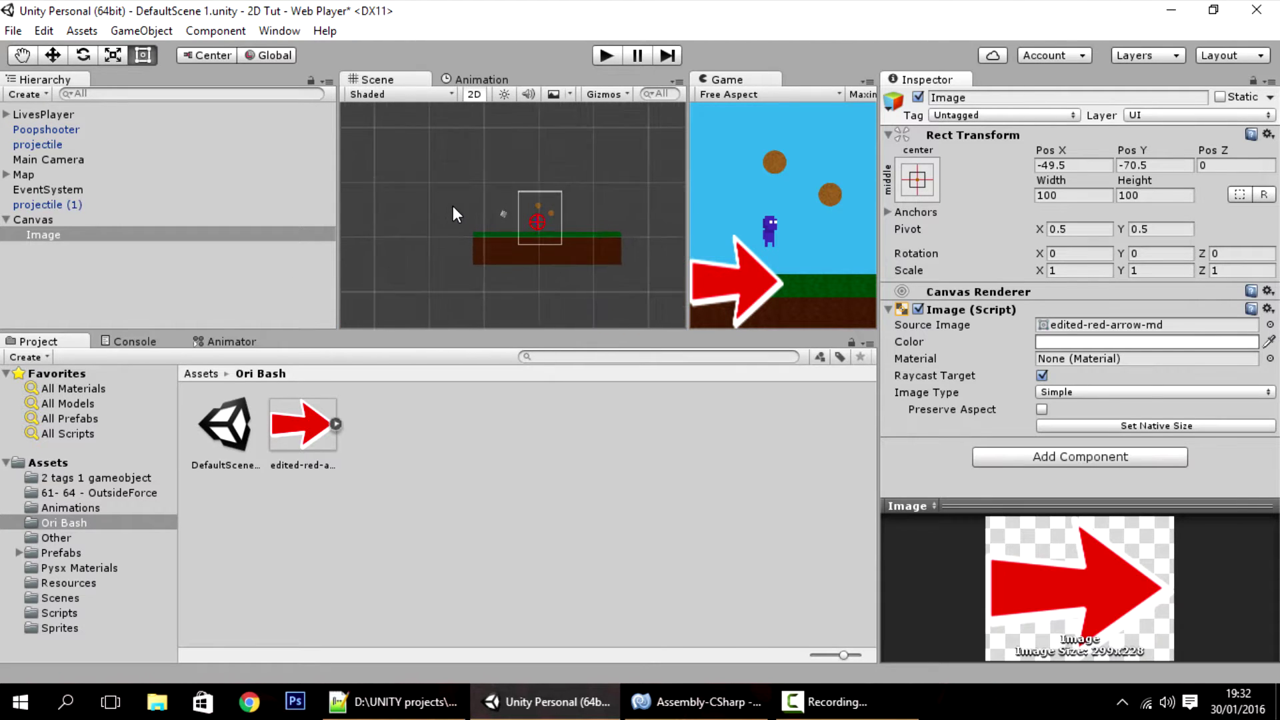
pyautogui.click(46, 220)
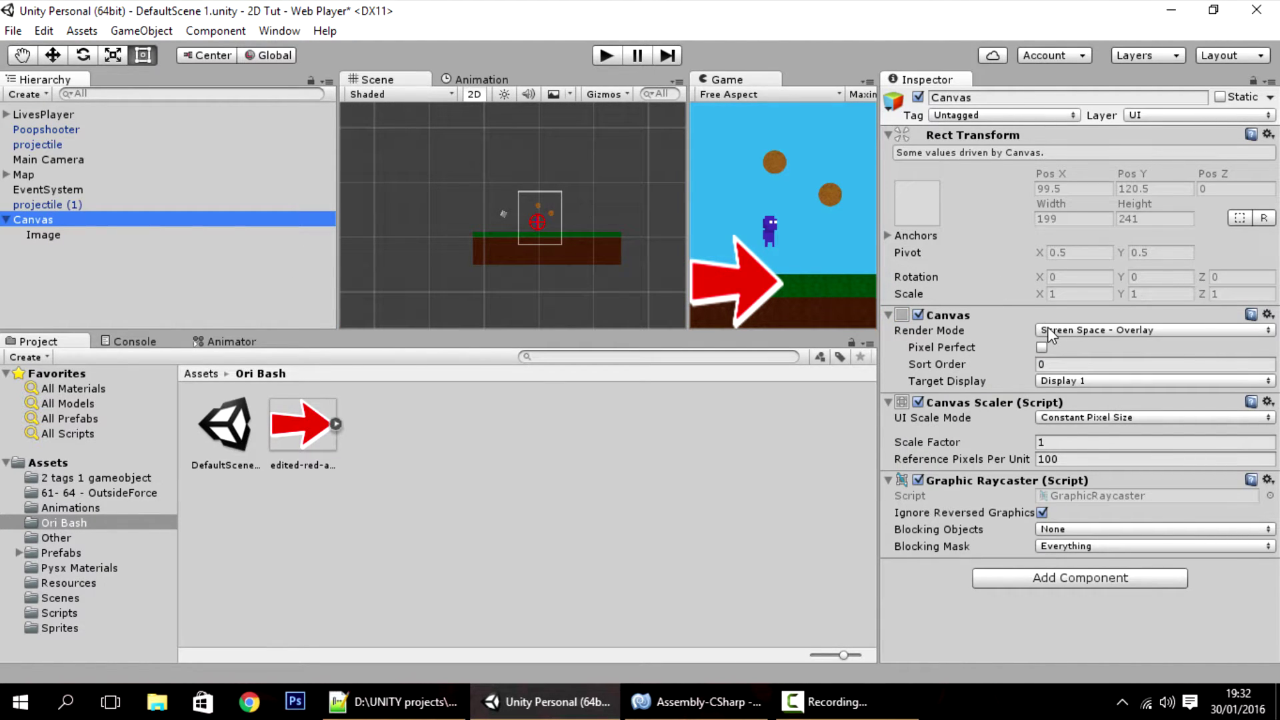
# - Set the Canvas Render Mode to World Space
pyautogui.click(1048, 332)
pyautogui.click(1098, 392)
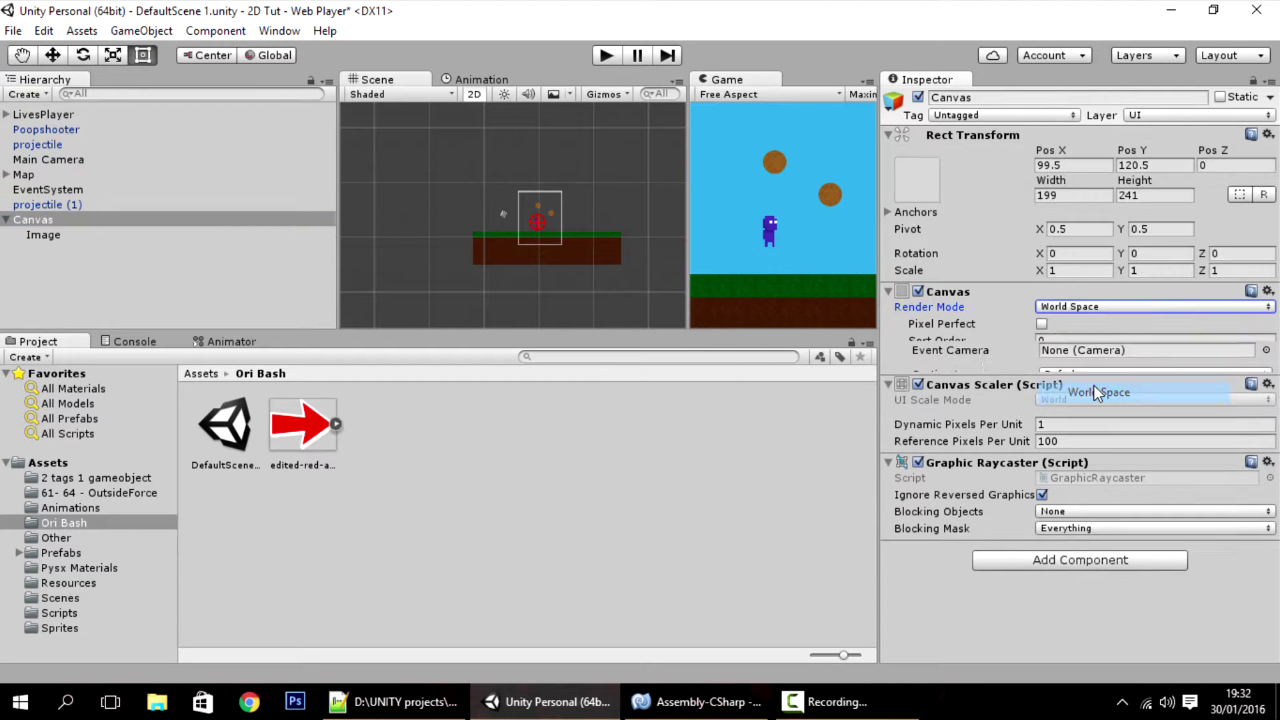
pyautogui.moveTo(302, 425); pyautogui.dragTo(40, 227)
pyautogui.click(40, 227)
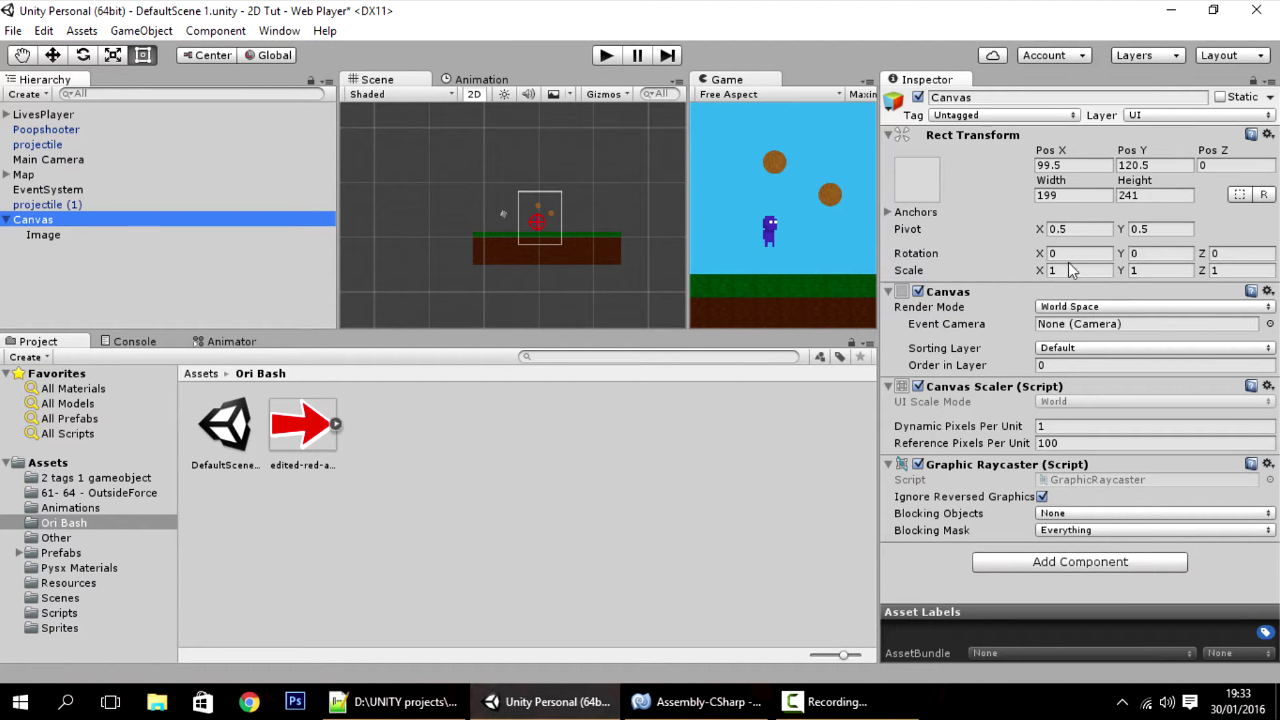
# - Move the arrow Image to about Pos X -168, Pos Y -117 near the player
pyautogui.doubleClick(71, 235)
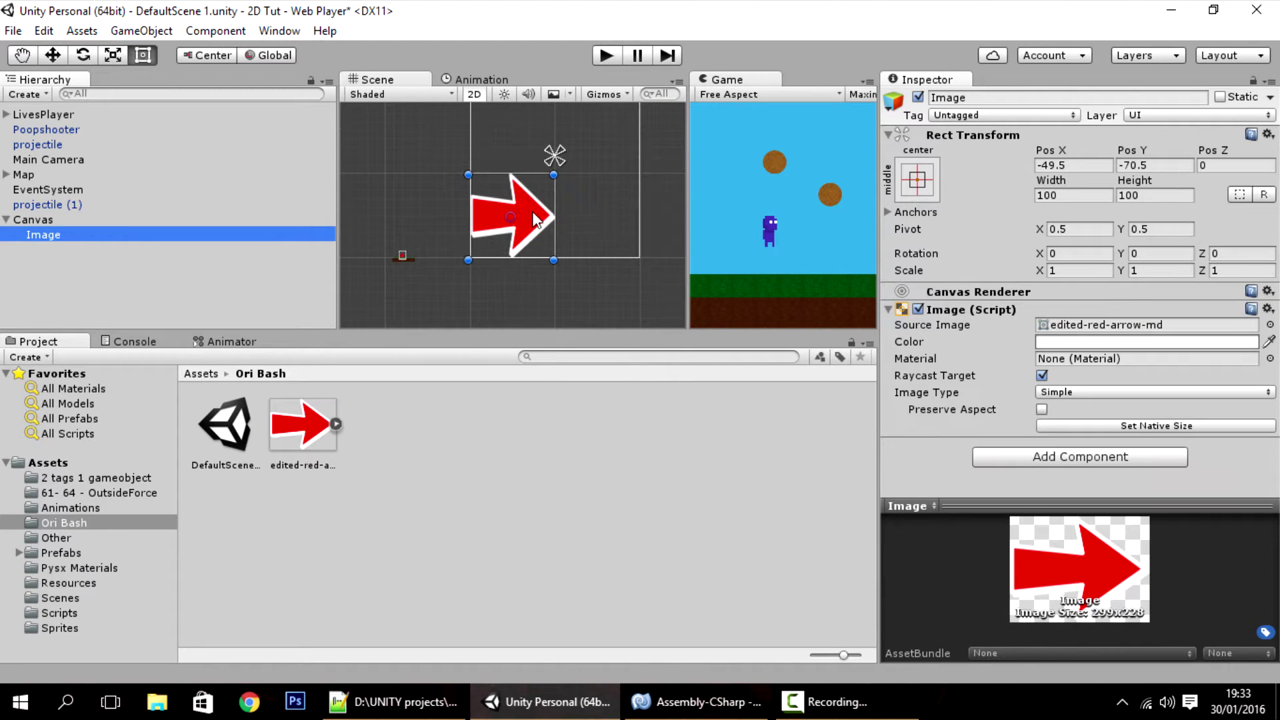
pyautogui.click(484, 238)
pyautogui.moveTo(482, 230); pyautogui.dragTo(422, 256)
pyautogui.moveTo(350, 266); pyautogui.dragTo(442, 230, button='middle')
pyautogui.scroll(10, 531, 206)
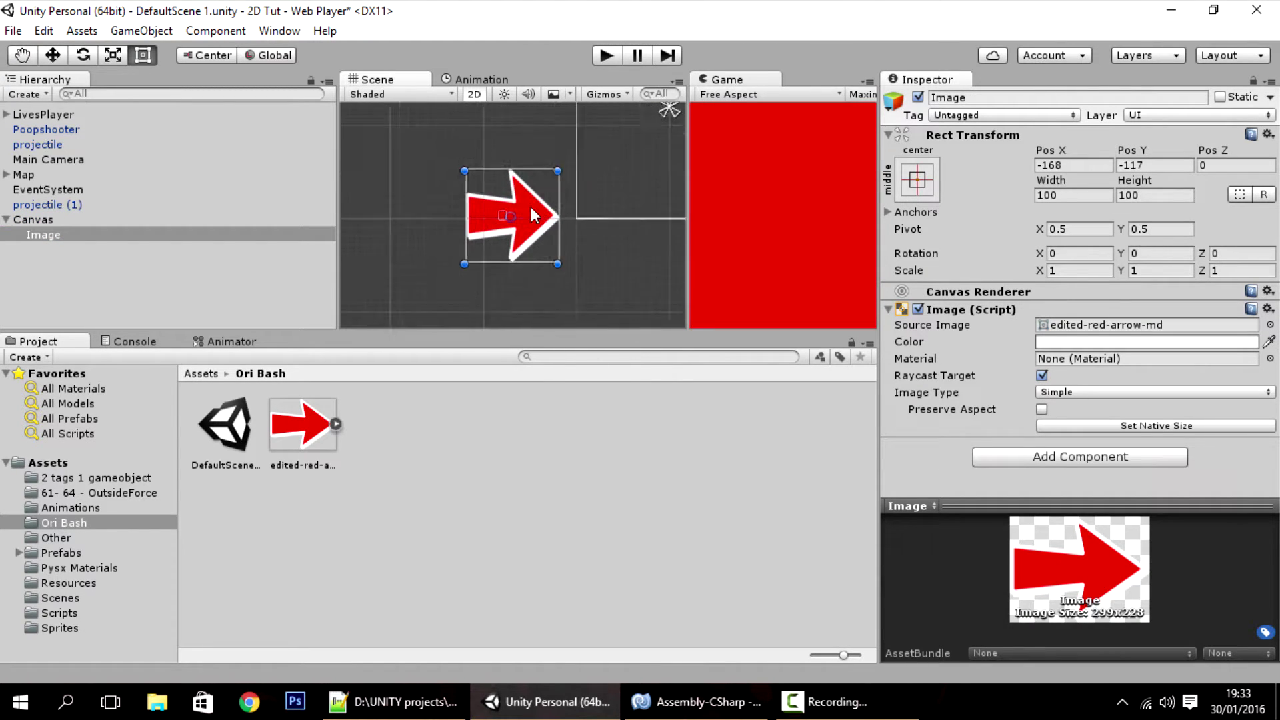
pyautogui.scroll(2, 533, 208)
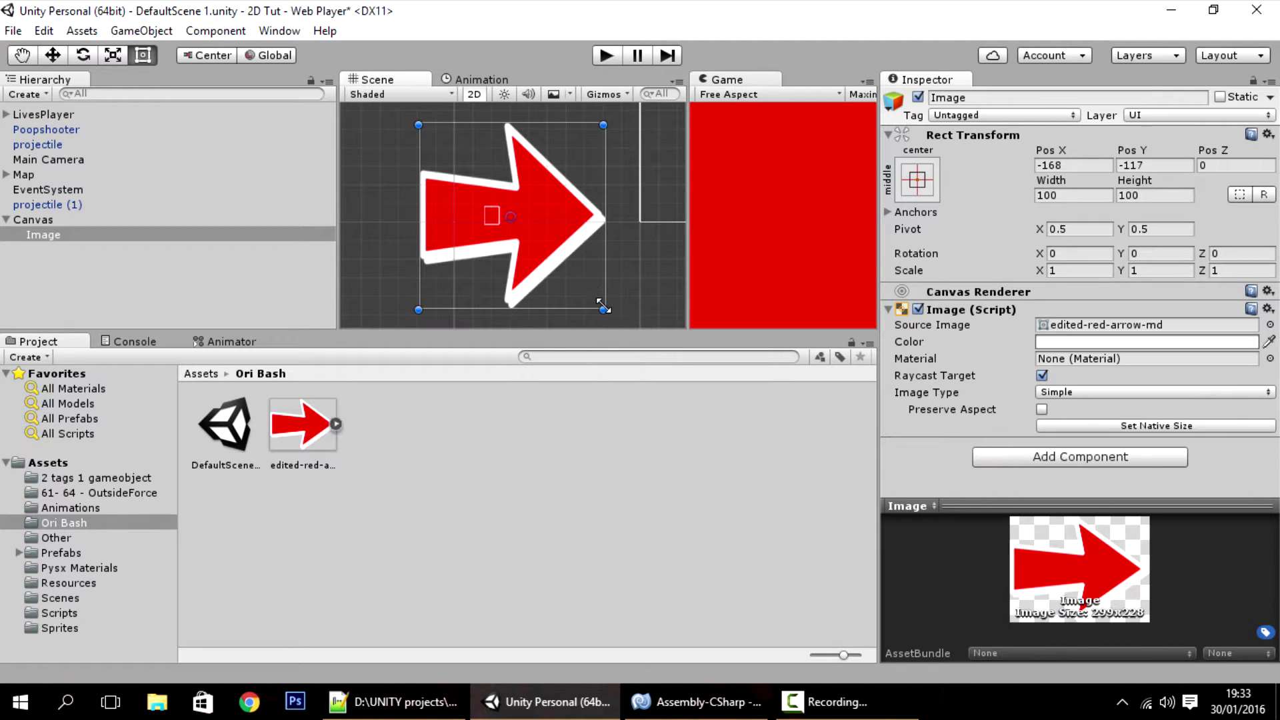
# - Shrink the arrow to about 6.6 square and stretch it into a thin bar above the player
pyautogui.moveTo(603, 309); pyautogui.dragTo(521, 226)
pyautogui.scroll(10, 519, 223)
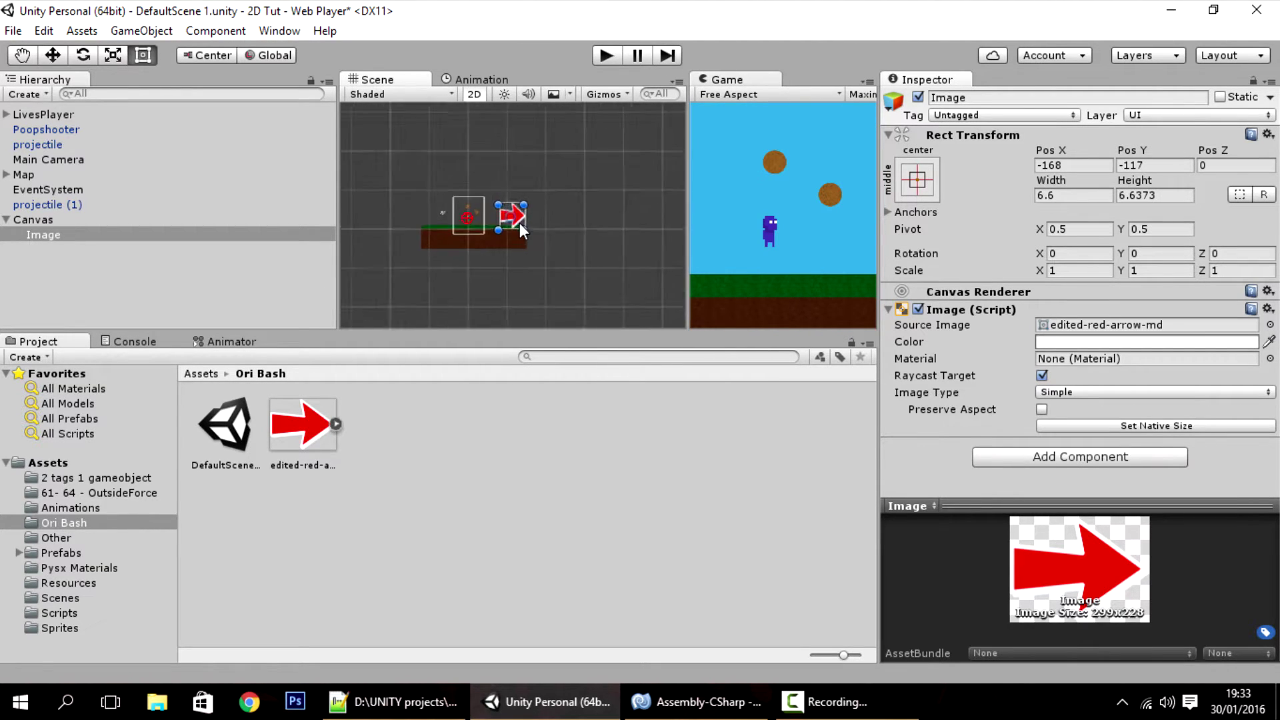
pyautogui.moveTo(426, 238); pyautogui.dragTo(474, 231, button='middle')
pyautogui.moveTo(570, 202); pyautogui.dragTo(489, 198)
pyautogui.scroll(2, 500, 206)
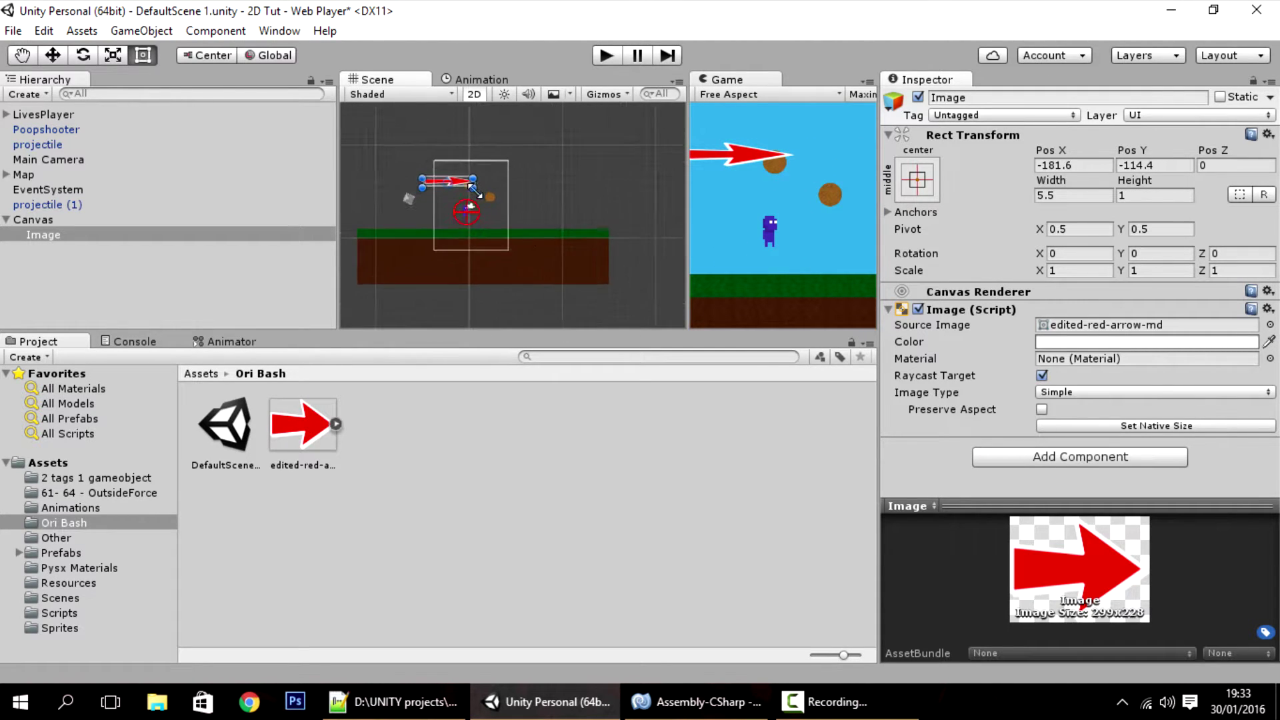
pyautogui.moveTo(442, 177); pyautogui.dragTo(467, 199)
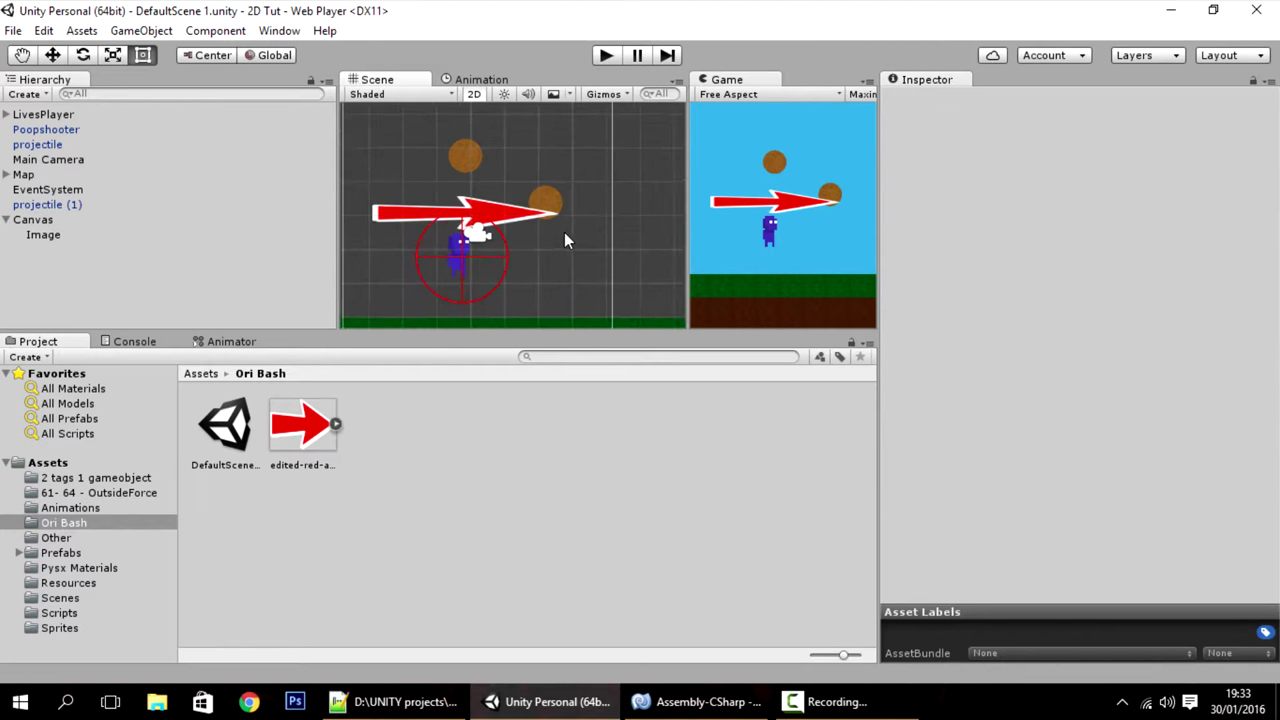
pyautogui.scroll(1, 560, 233)
pyautogui.moveTo(535, 234); pyautogui.dragTo(559, 268, button='middle')
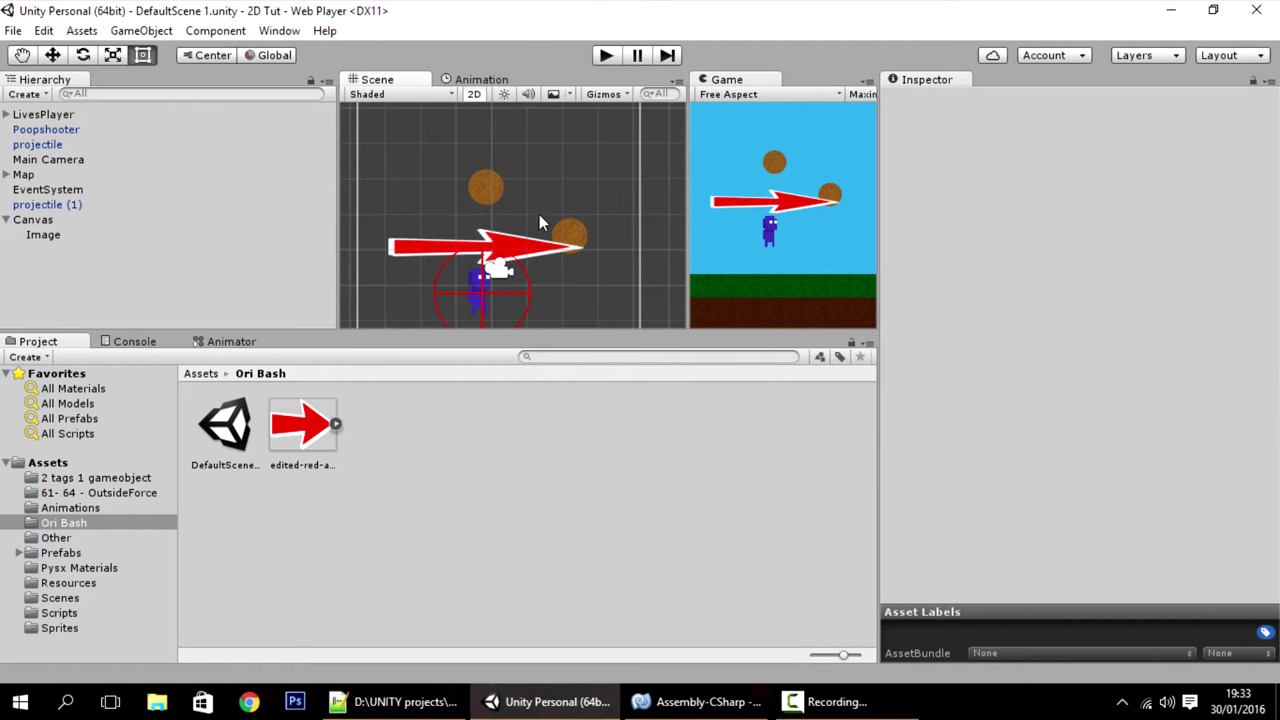
pyautogui.click(490, 187)
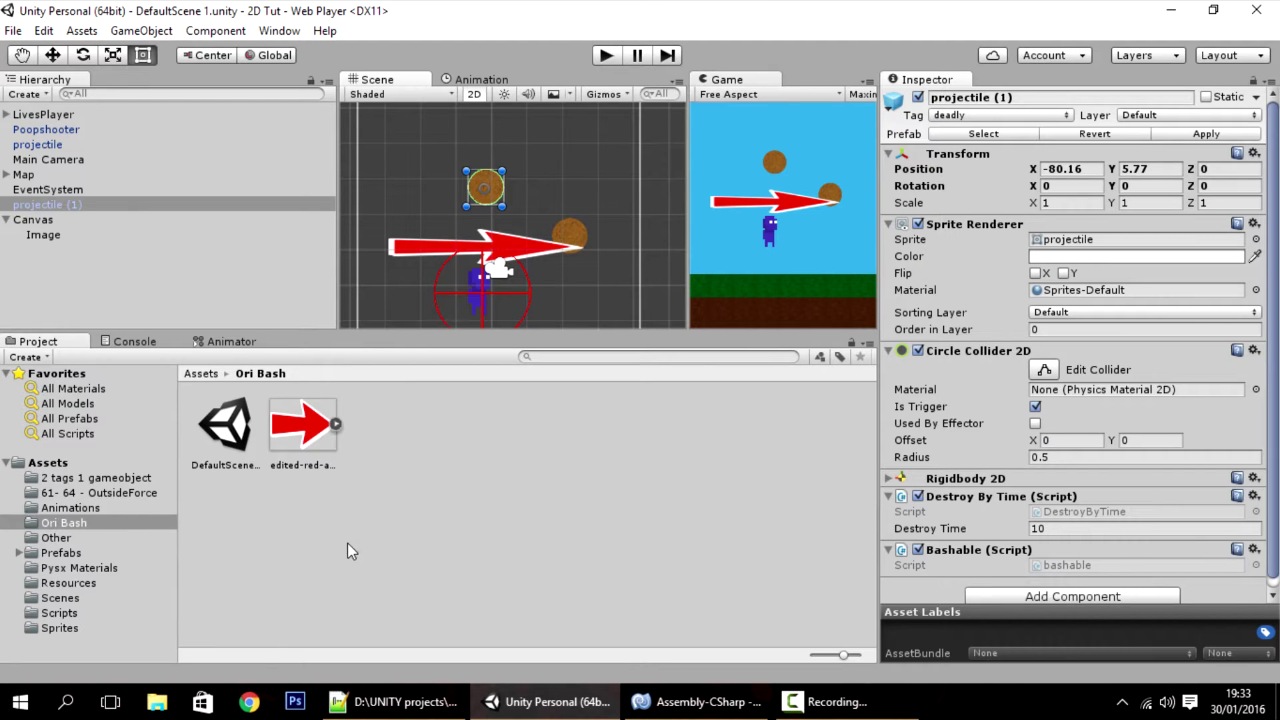
pyautogui.click(249, 702)
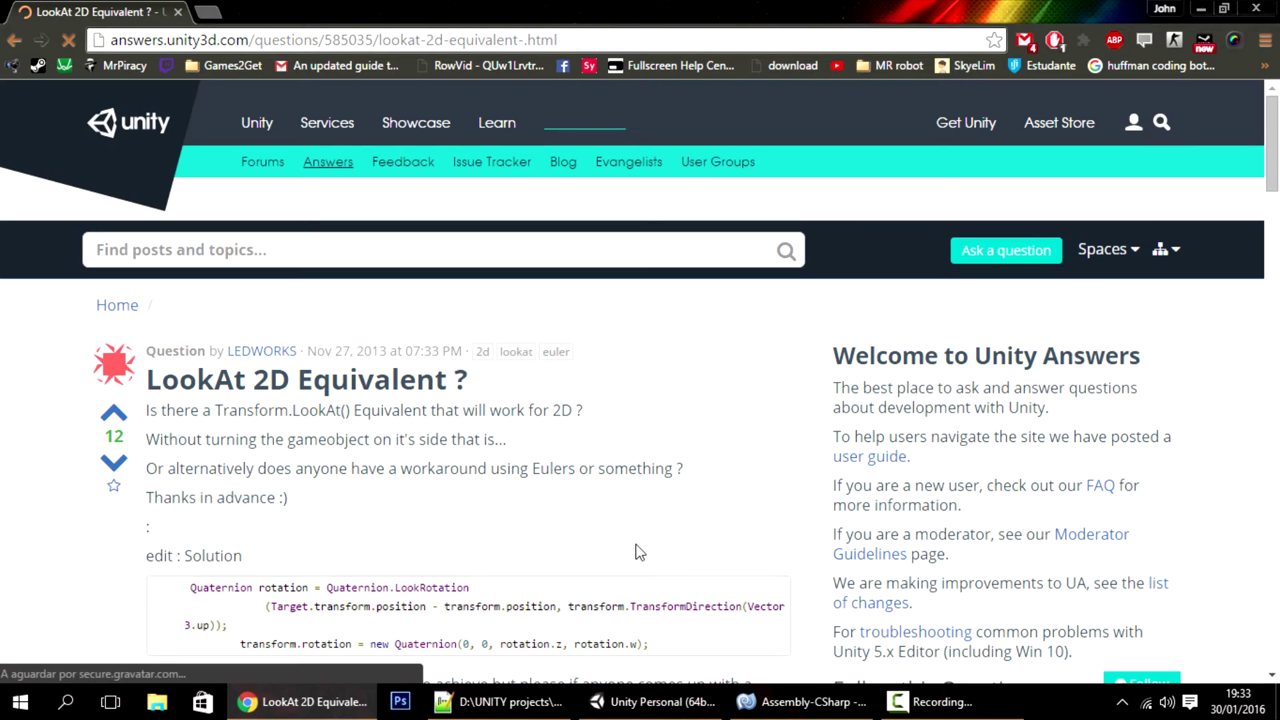
# - Scroll to the best answer on 'LookAt 2D Equivalent ?' and select its rotation code
pyautogui.scroll(-15, 655, 441)
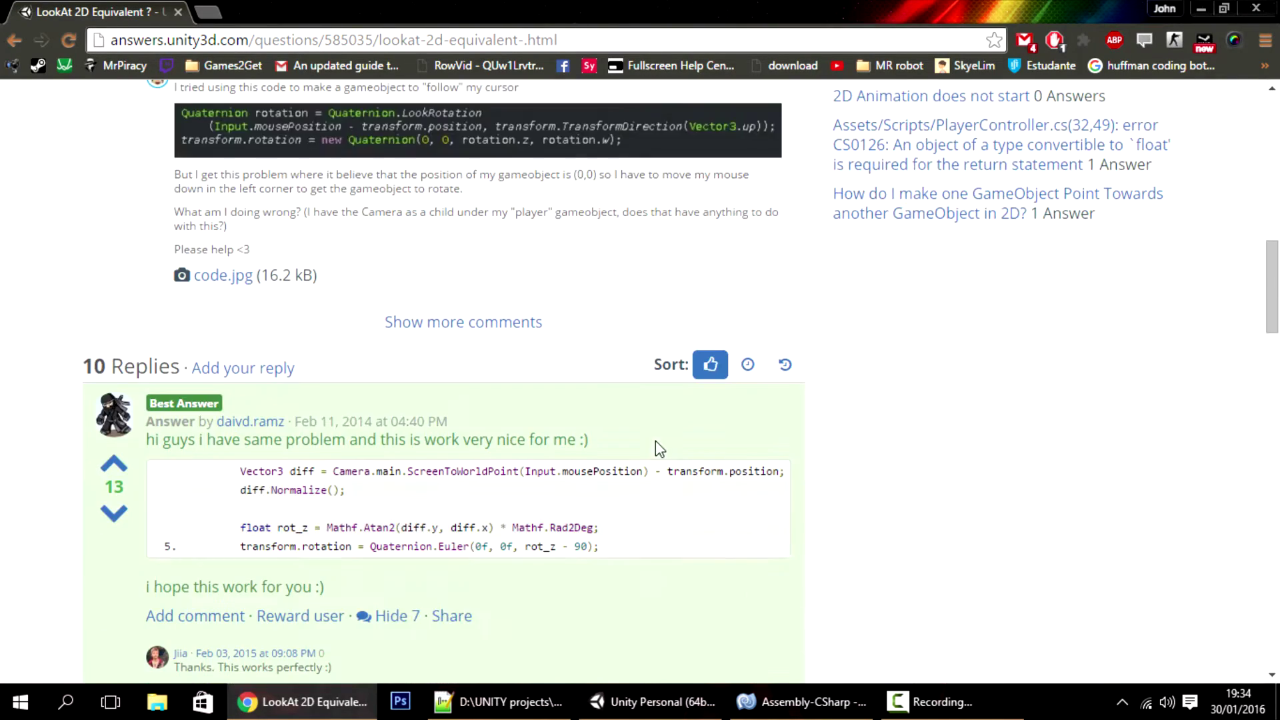
pyautogui.scroll(-1, 655, 441)
pyautogui.moveTo(625, 452); pyautogui.dragTo(222, 377)
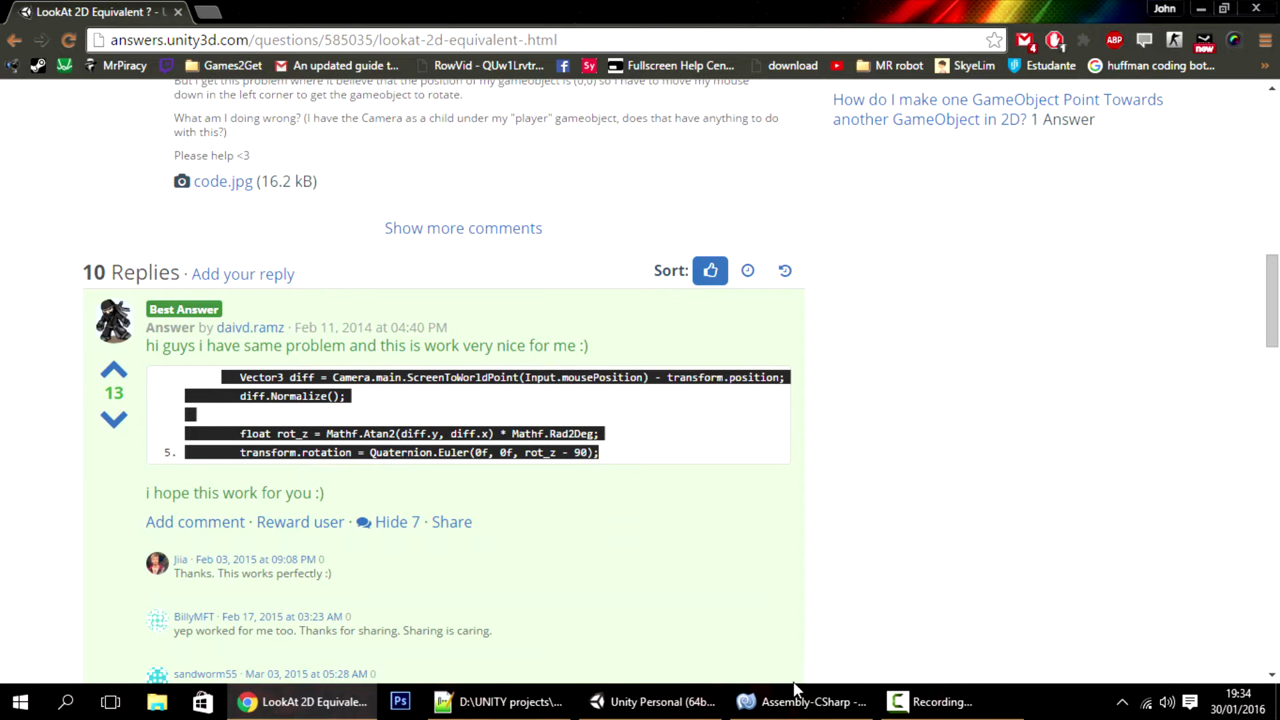
pyautogui.click(795, 700)
# - Declare a 'public Transform arrow' field after the maxtime declaration in oriYbash.cs
pyautogui.moveTo(629, 432); pyautogui.dragTo(629, 416)
pyautogui.click(629, 416)
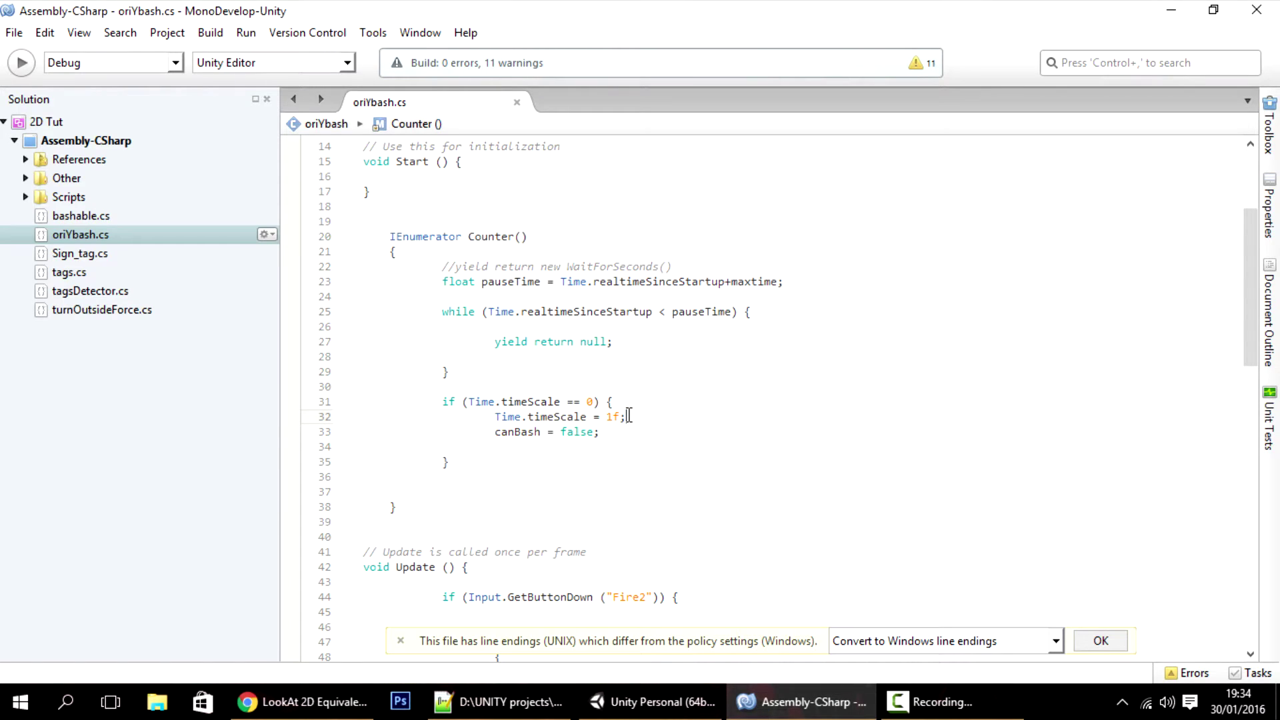
pyautogui.scroll(5, 628, 414)
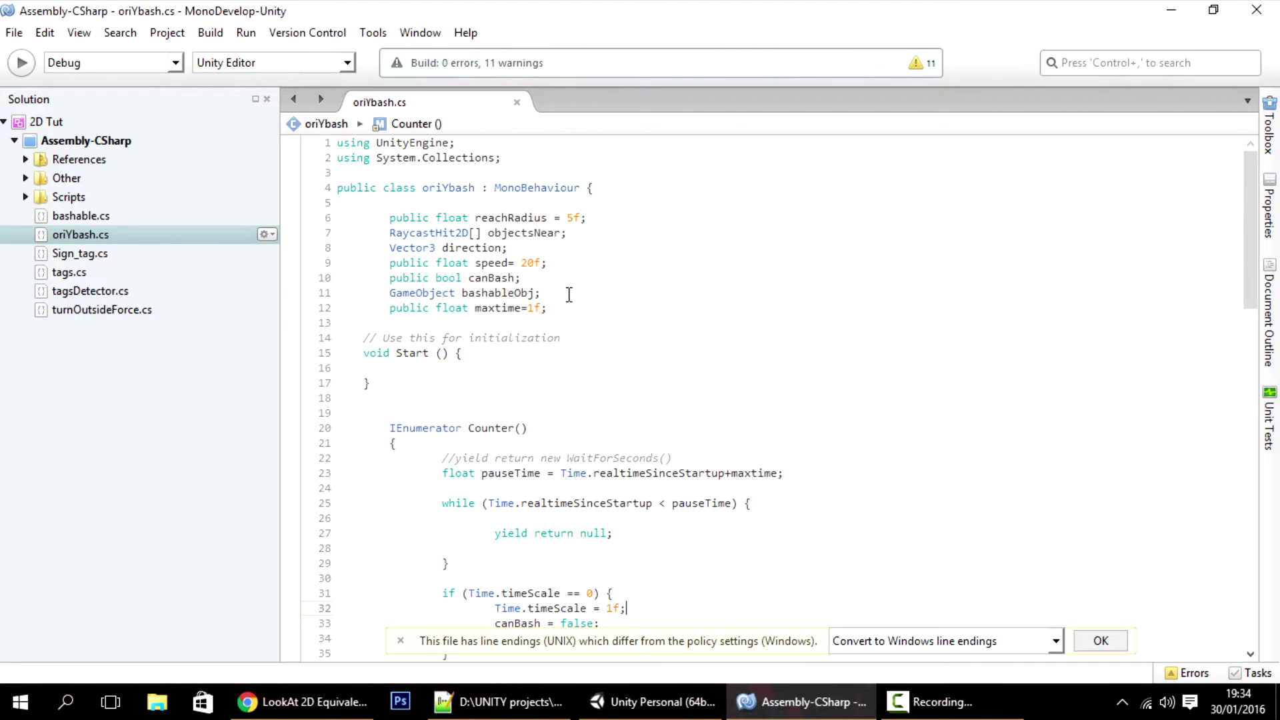
pyautogui.click(526, 704)
pyautogui.click(770, 303)
pyautogui.press('Return')
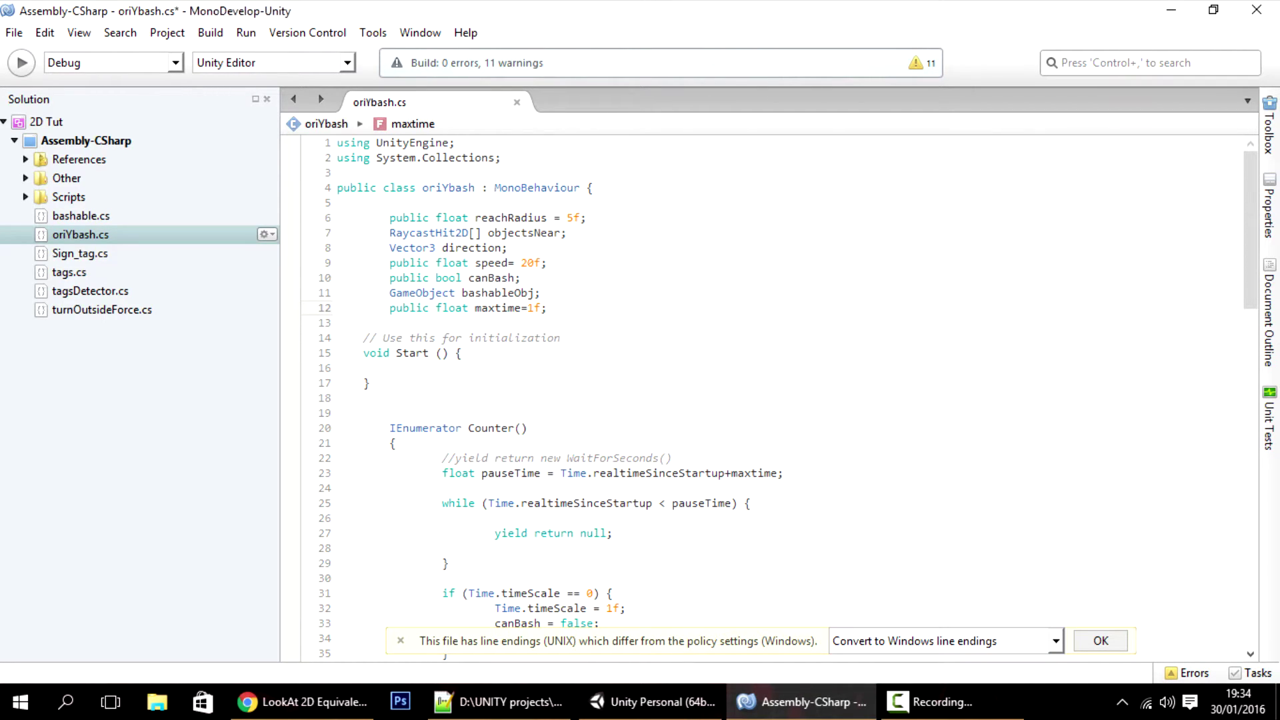
pyautogui.write('public')
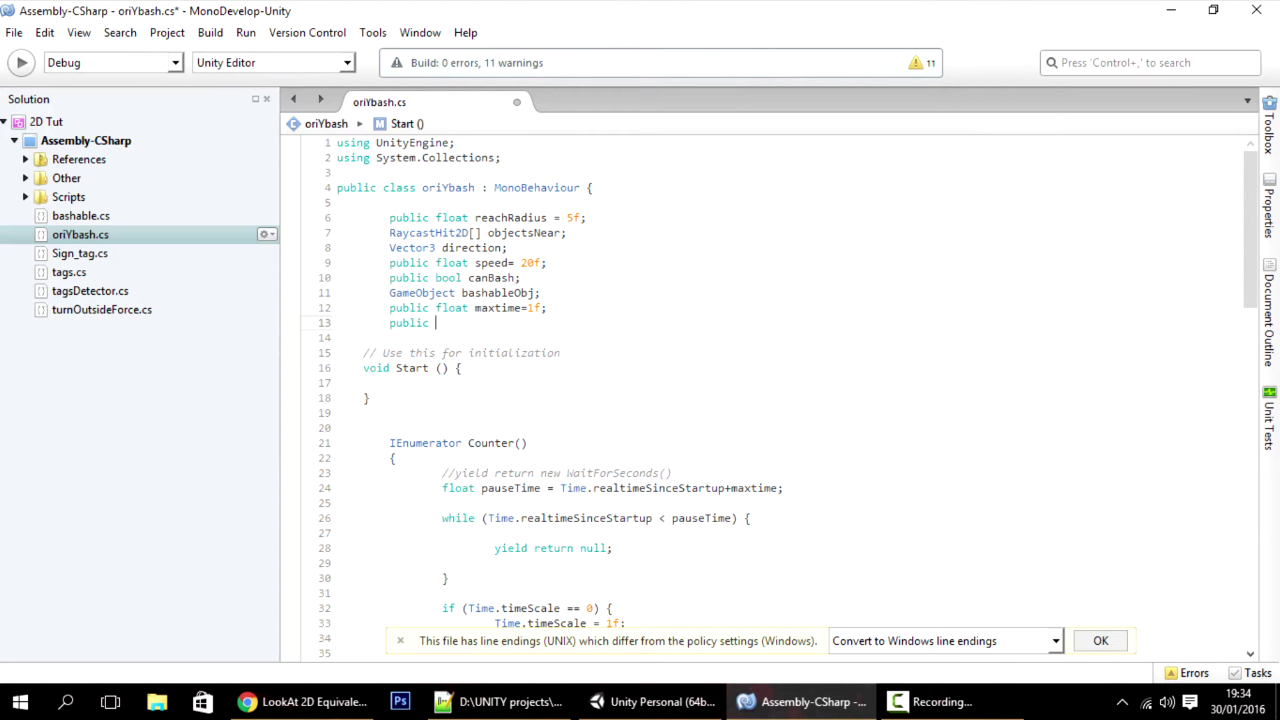
pyautogui.write(' Transform arrow')
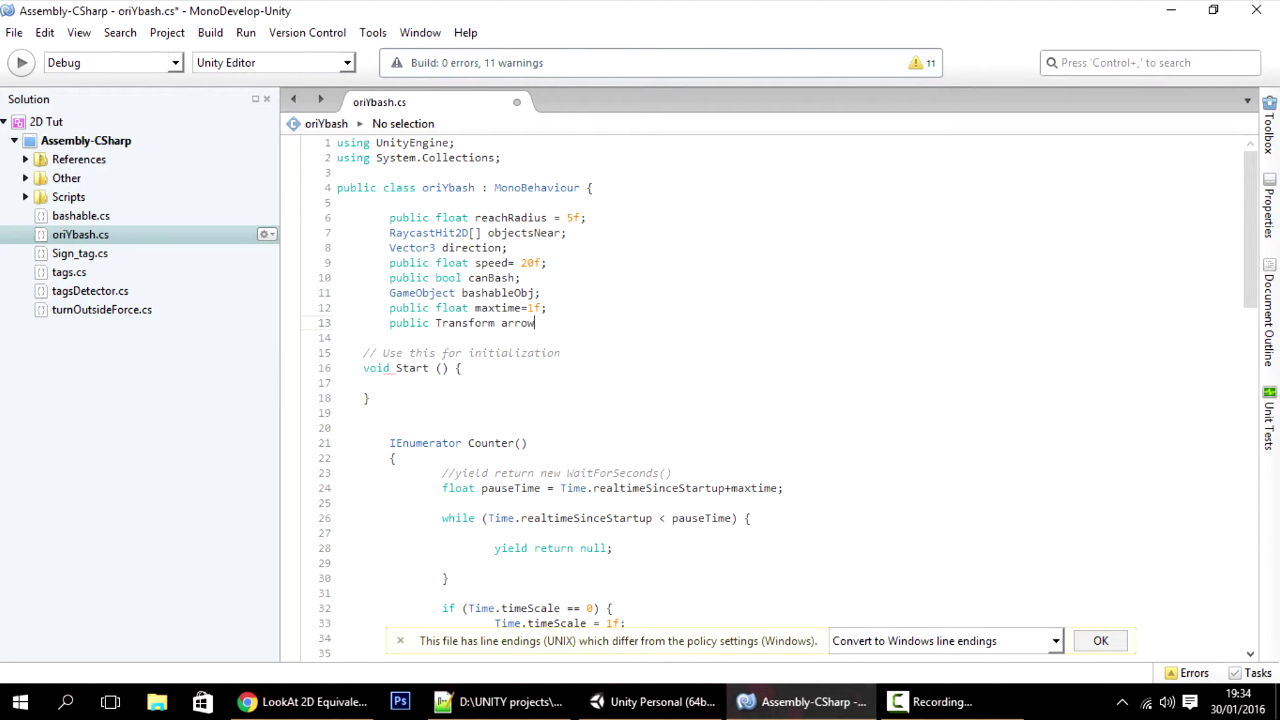
# - Open blank lines after the break statement in Update's bashable-object check
pyautogui.scroll(-3, 745, 368)
pyautogui.click(687, 358)
pyautogui.scroll(-2, 598, 337)
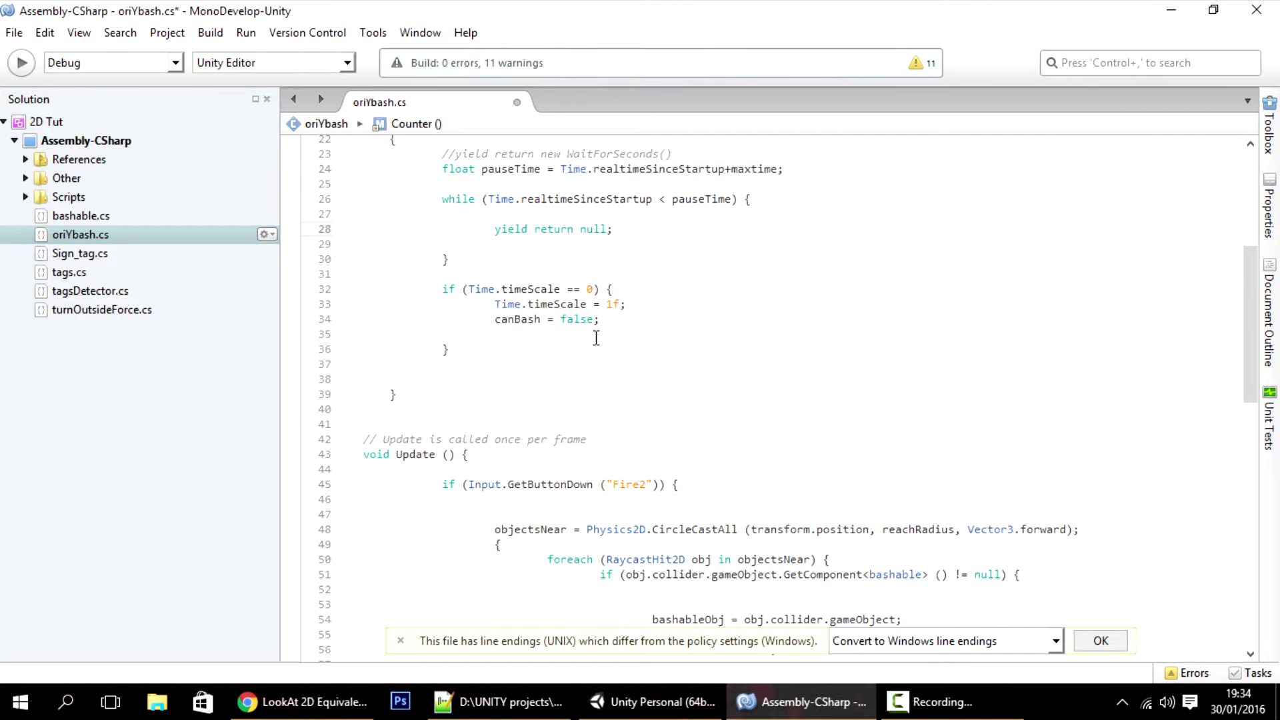
pyautogui.scroll(2, 595, 338)
pyautogui.scroll(-7, 591, 338)
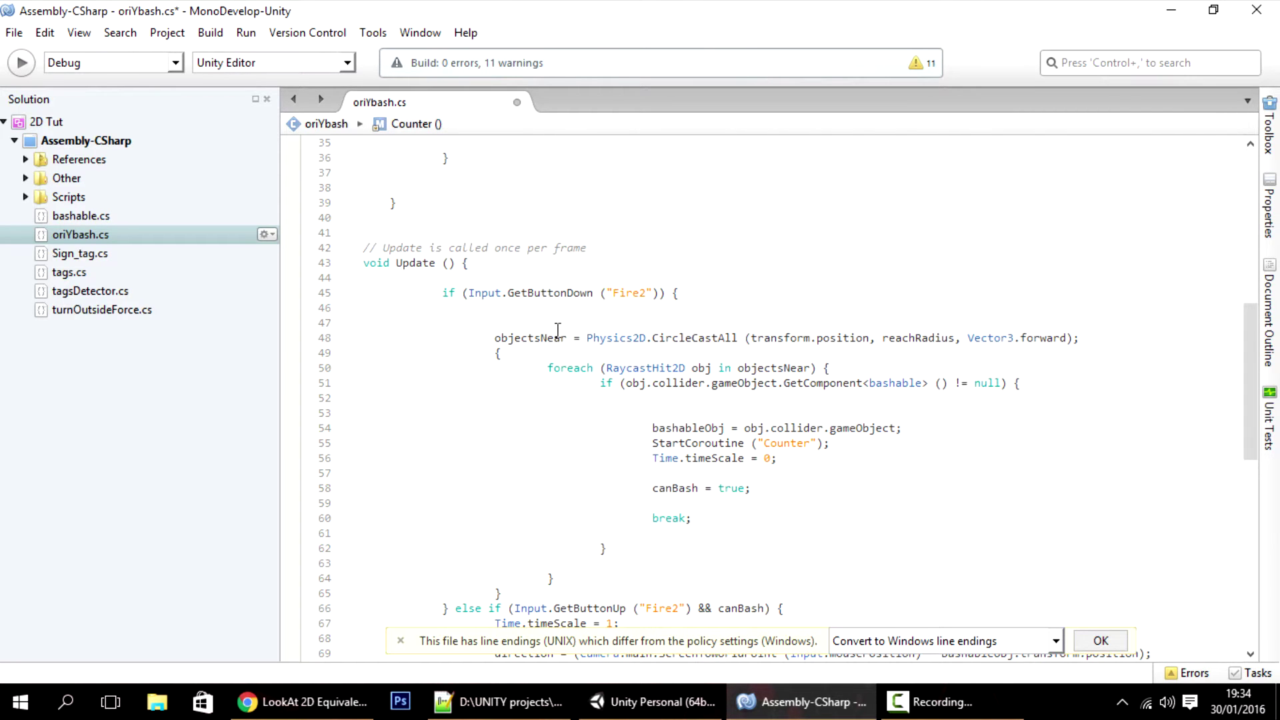
pyautogui.scroll(-1, 638, 293)
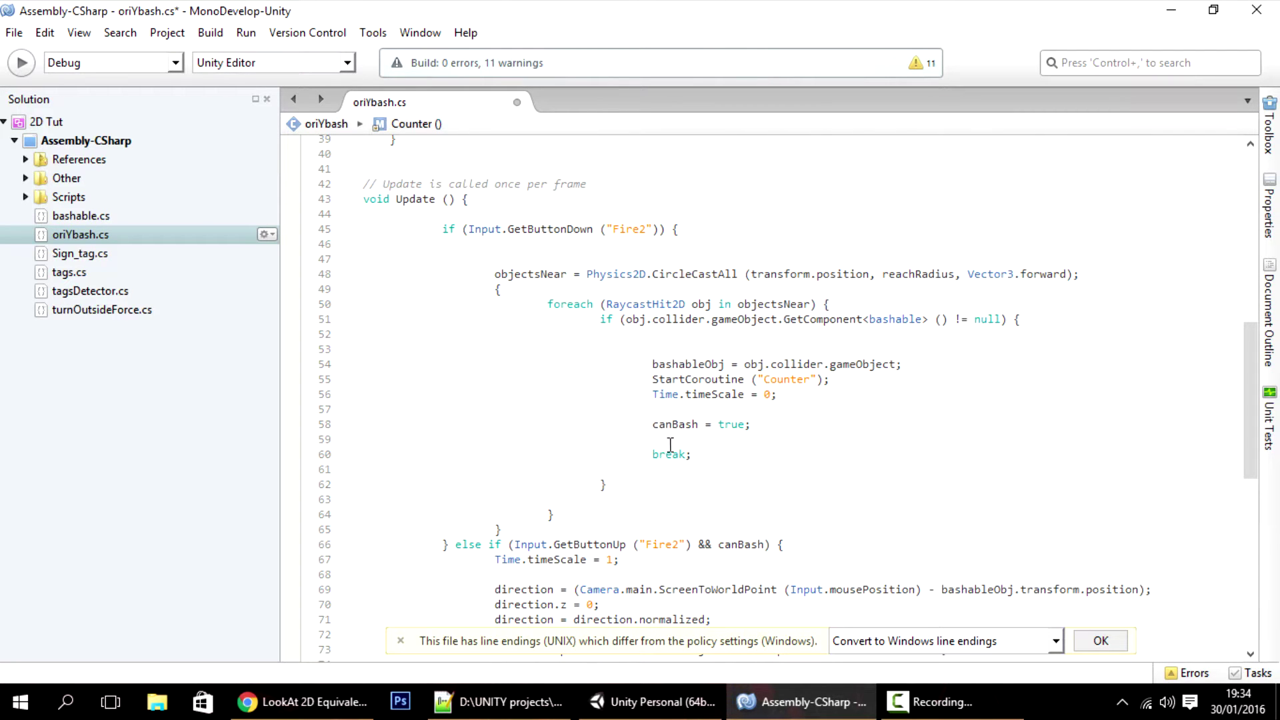
pyautogui.click(727, 456)
pyautogui.press('Return')
pyautogui.press('Return')
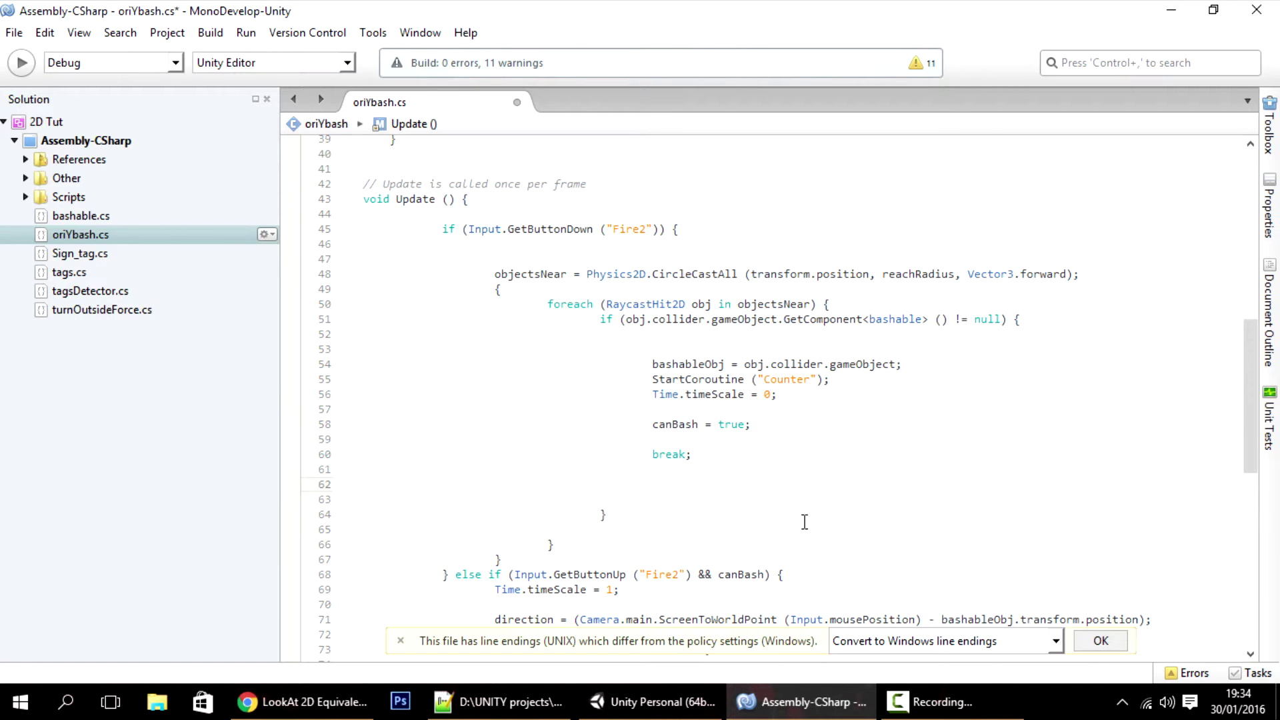
# - Drag the red arrow Image up and left, out of the camera view
pyautogui.click(660, 702)
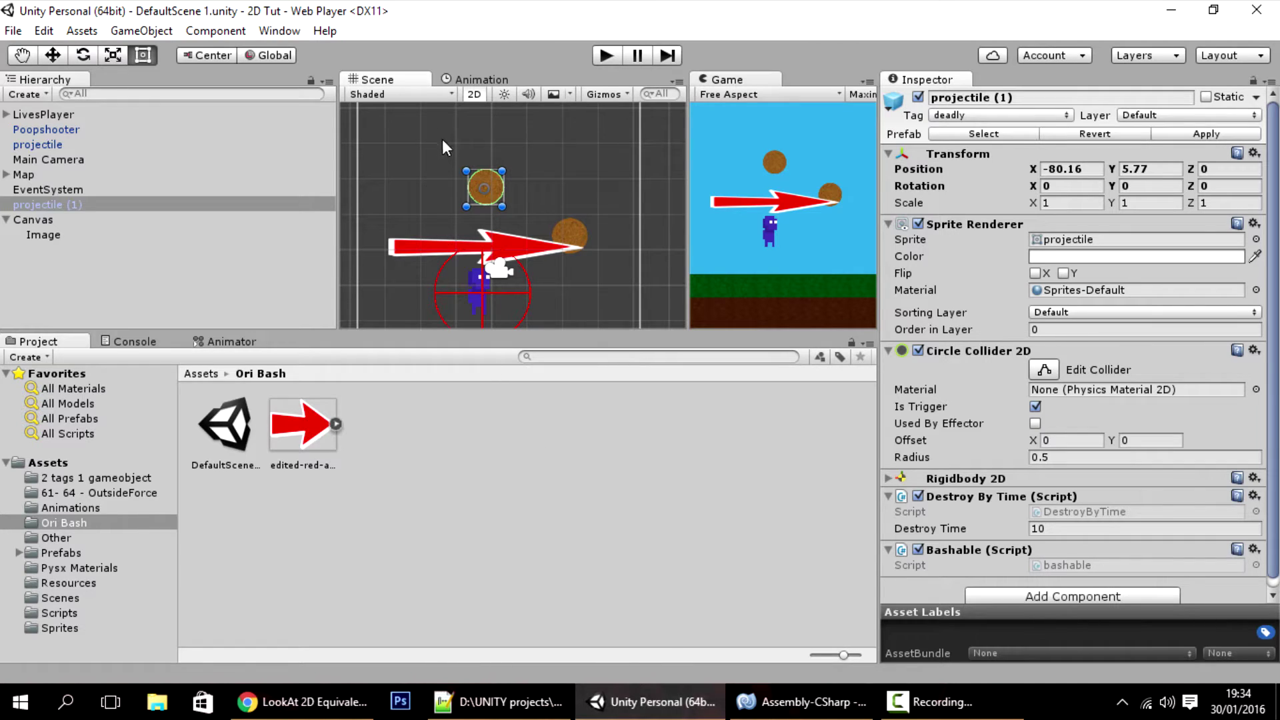
pyautogui.click(501, 237)
pyautogui.scroll(2, 493, 202)
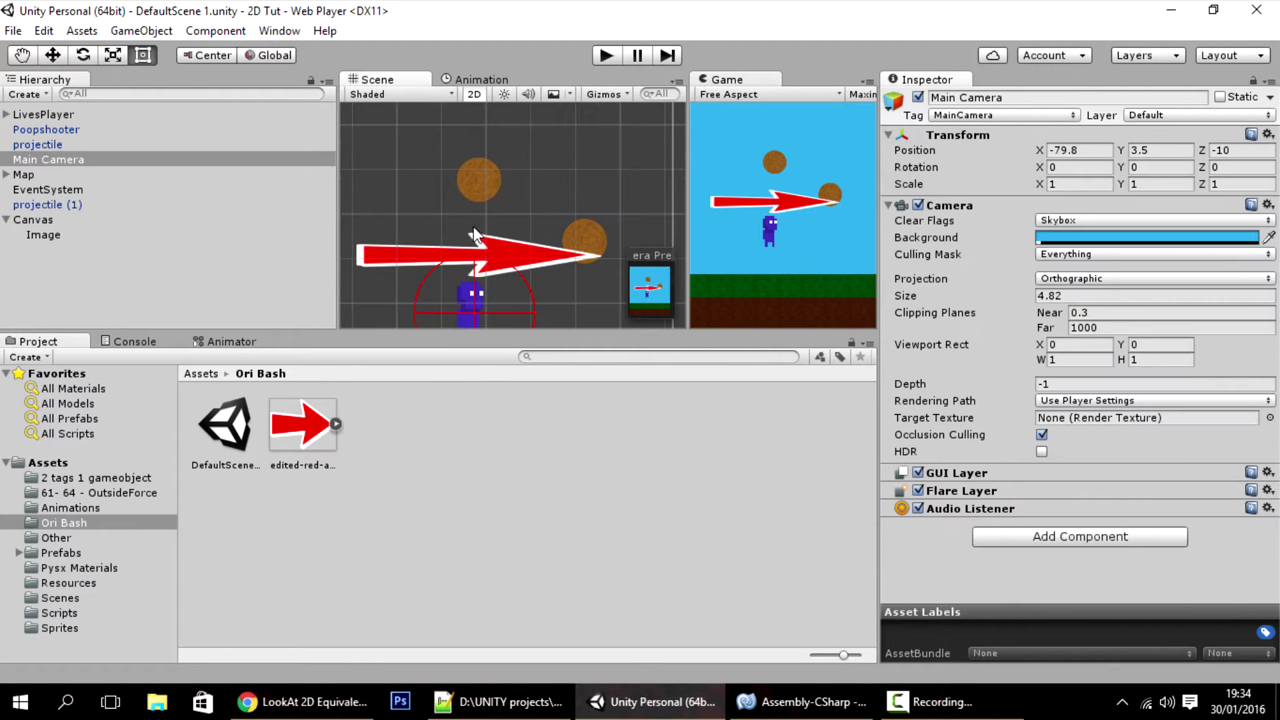
pyautogui.click(516, 252)
pyautogui.moveTo(516, 256); pyautogui.dragTo(416, 166)
pyautogui.click(800, 702)
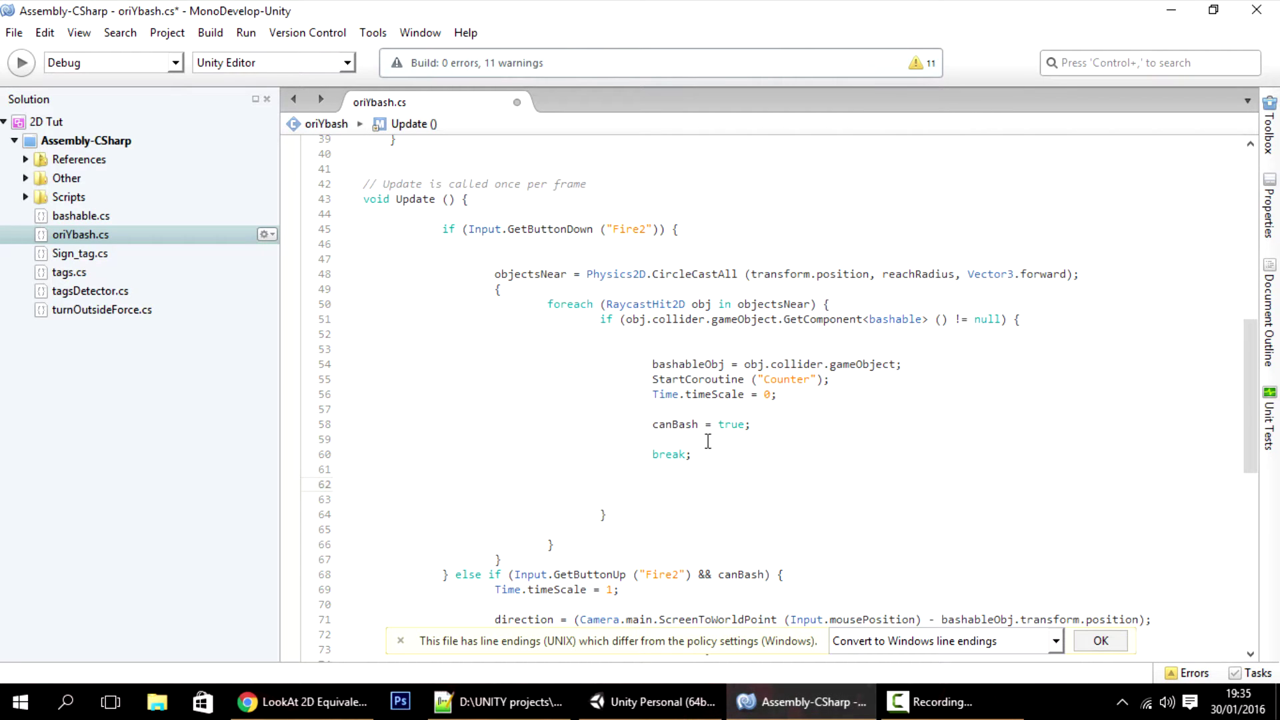
# - Write 'arrow.position = bashableObj.transform.position;' above the break statement
pyautogui.click(695, 458)
pyautogui.press('Up')
pyautogui.write('arr')
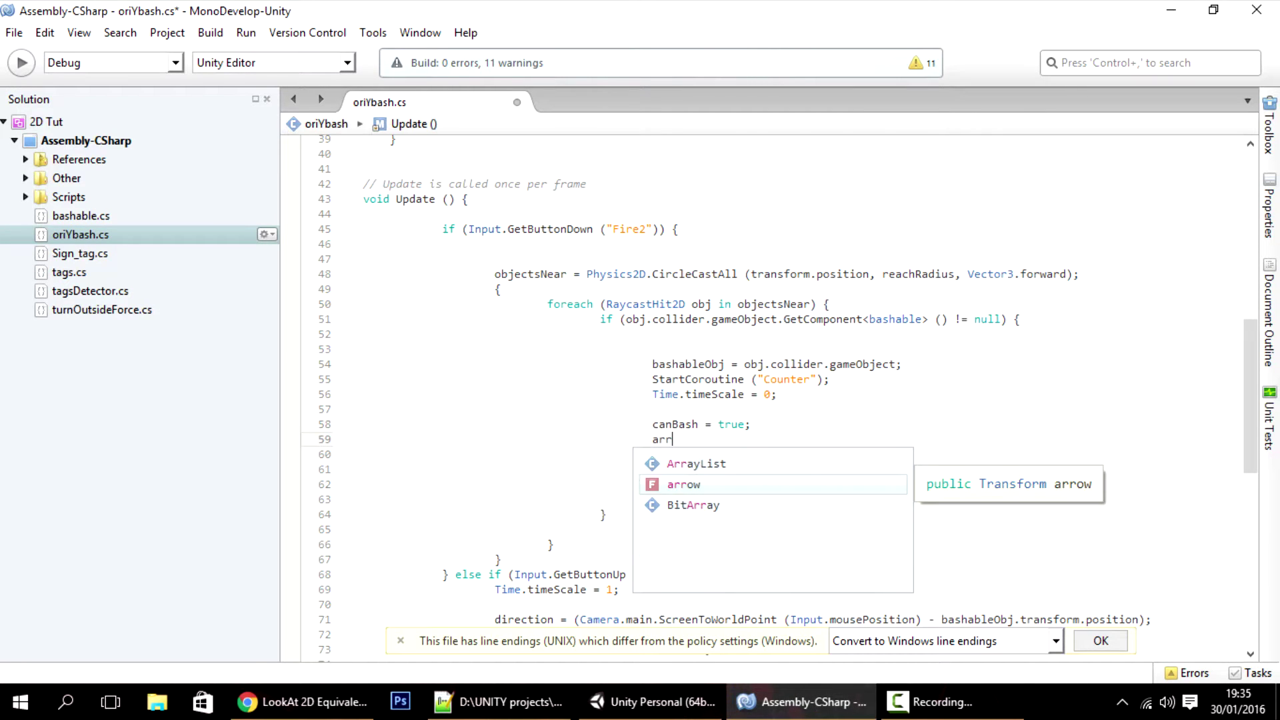
pyautogui.write('ow.po')
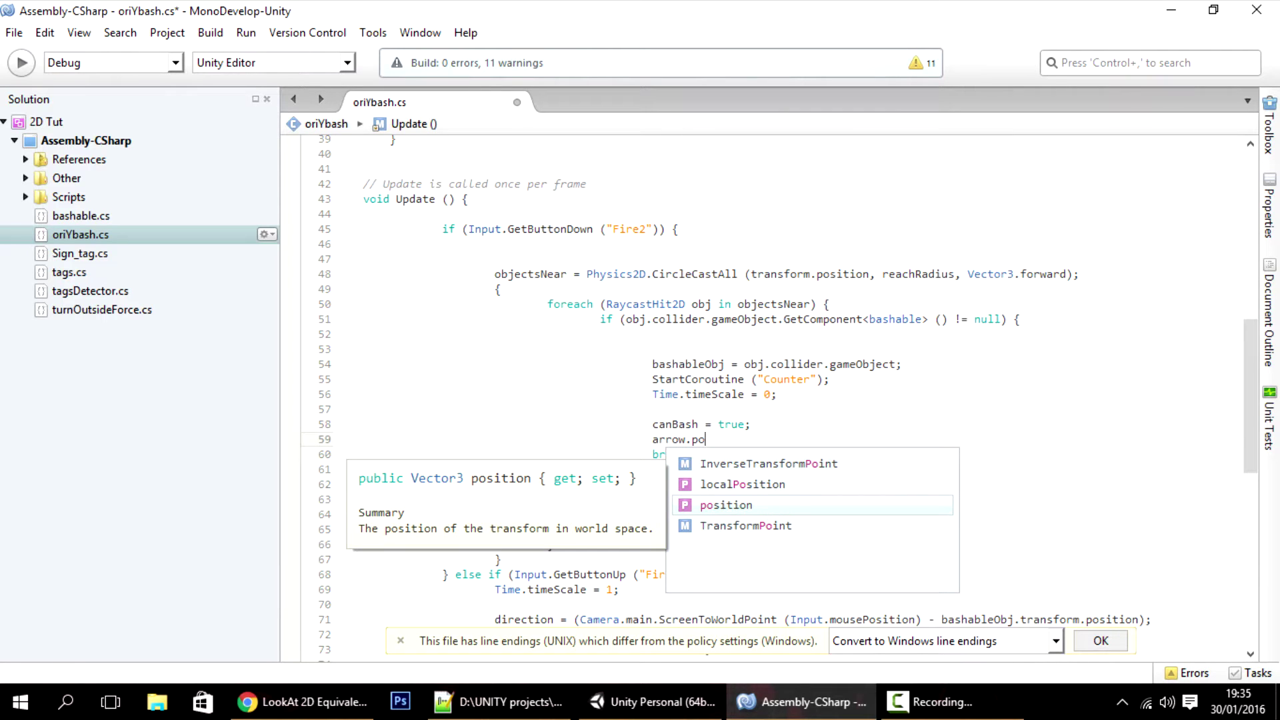
pyautogui.press('Return')
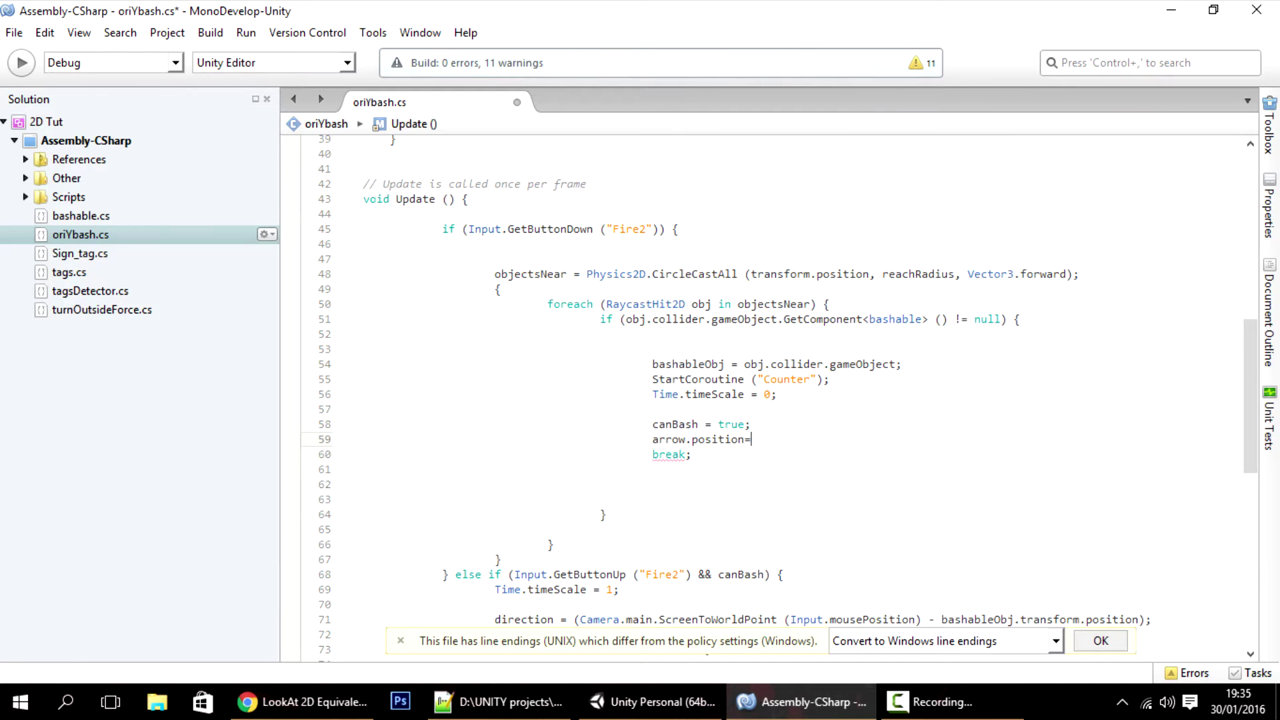
pyautogui.write('=bashableObj')
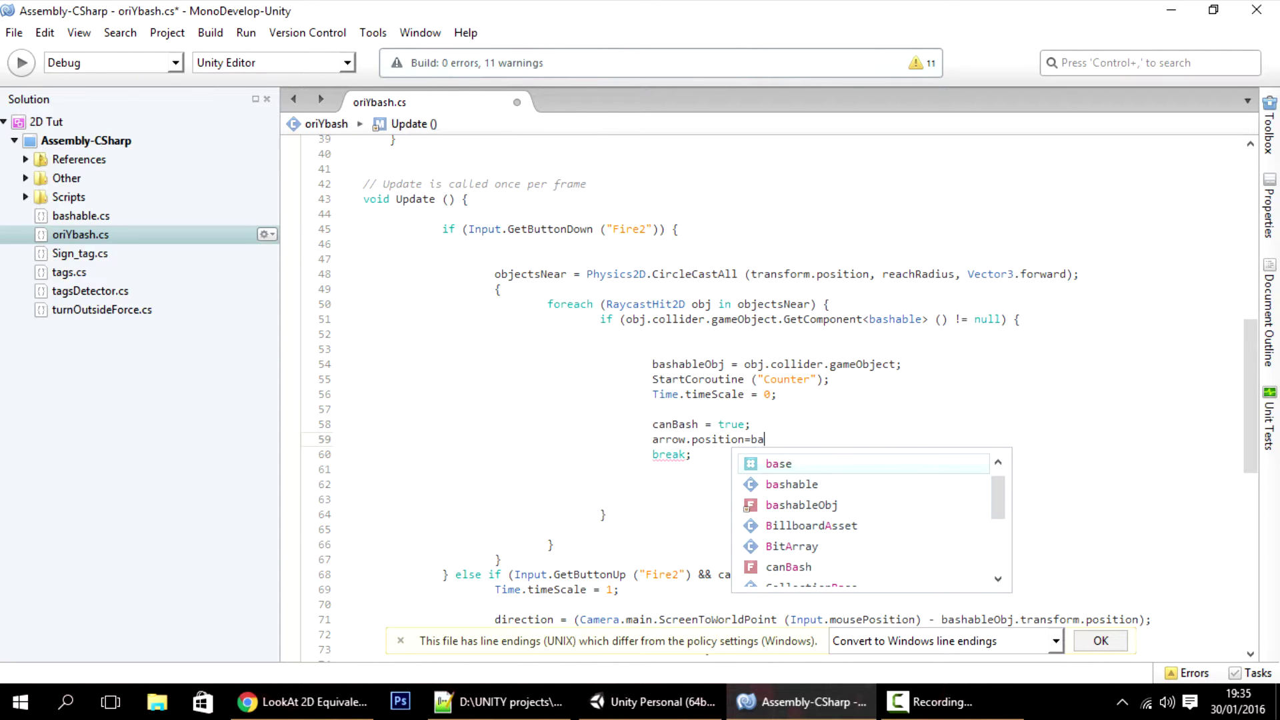
pyautogui.press('Return')
pyautogui.write('.transform.')
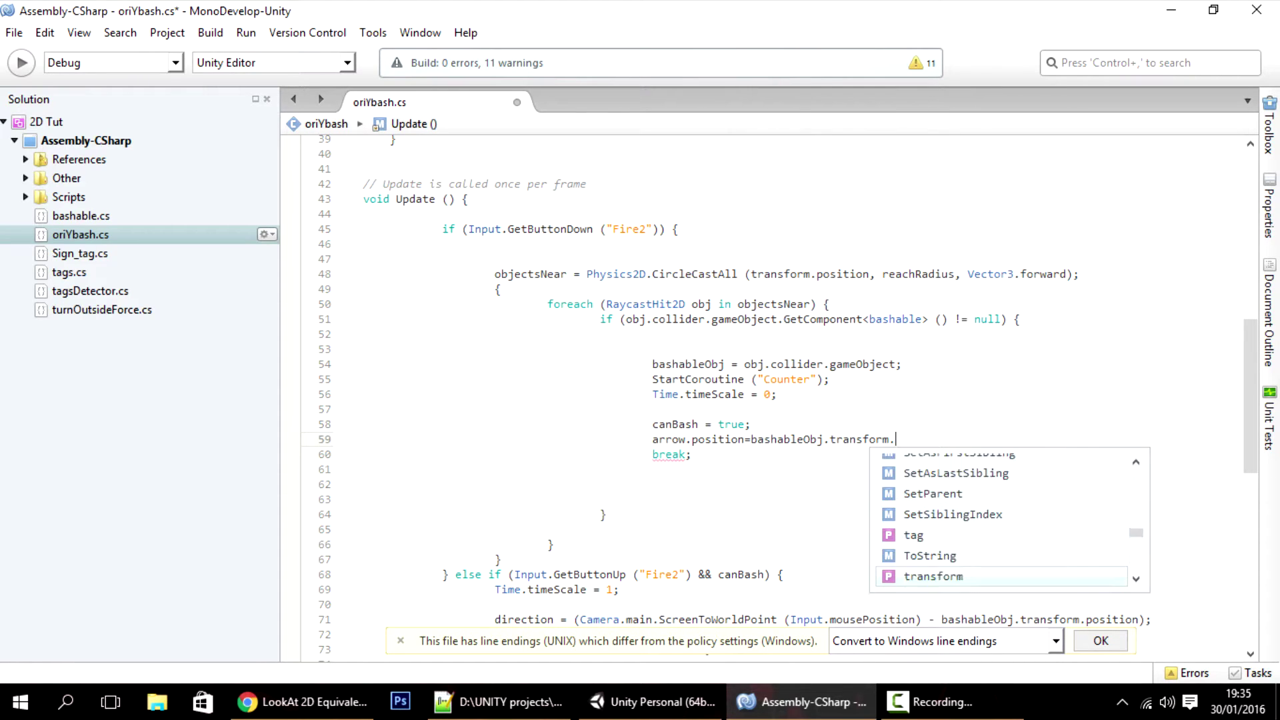
pyautogui.write('position;')
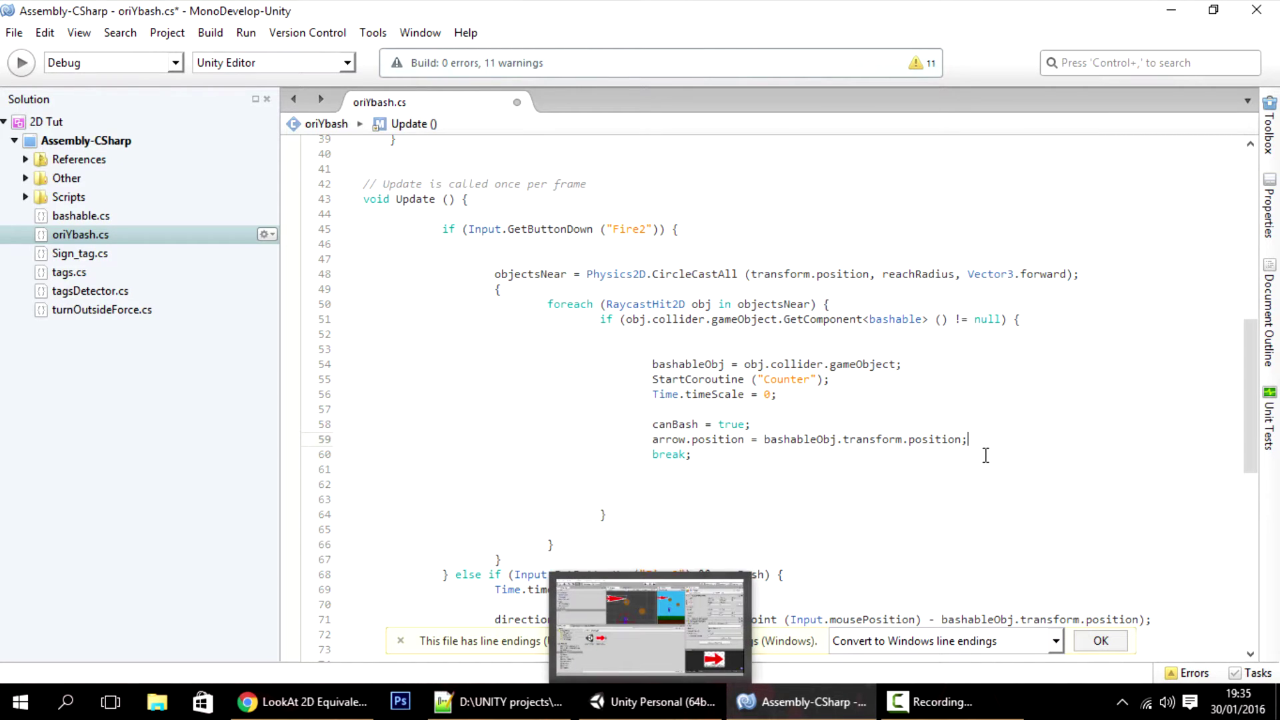
pyautogui.press('Return')
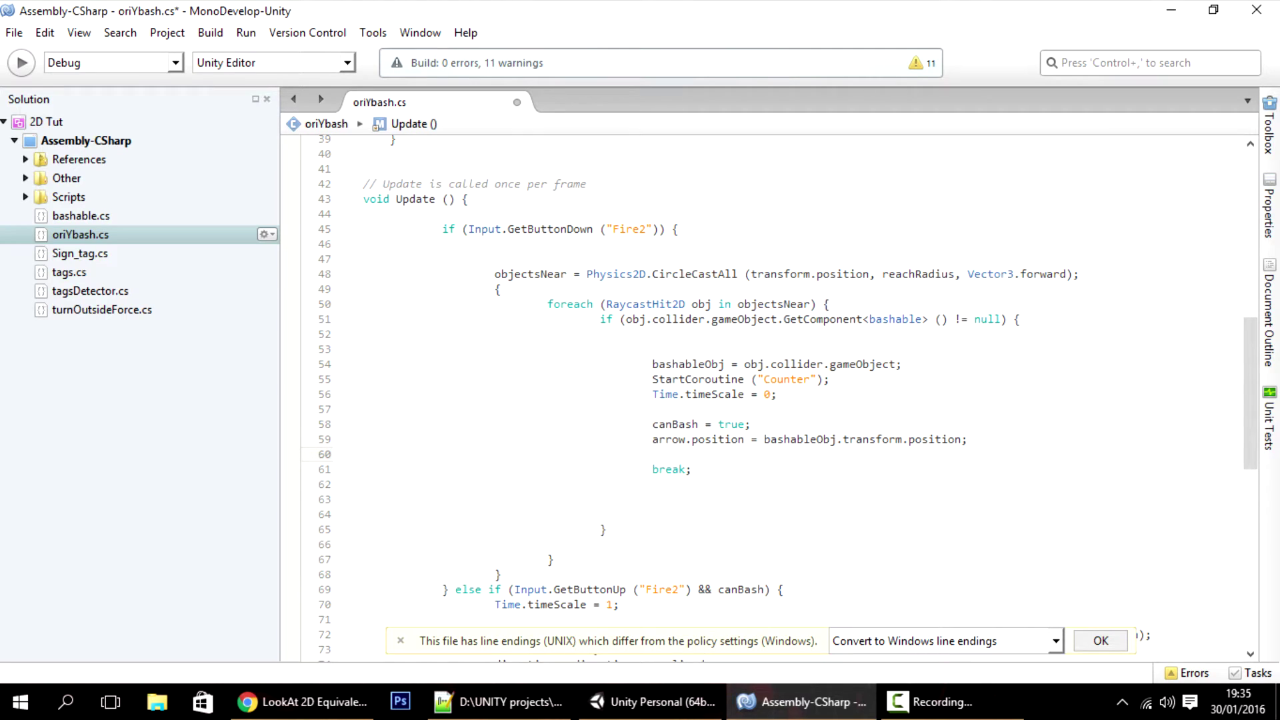
# - Add 'arrow.Translate (0, 0, 10);' on the next line and save the script
pyautogui.write('arrow.tr')
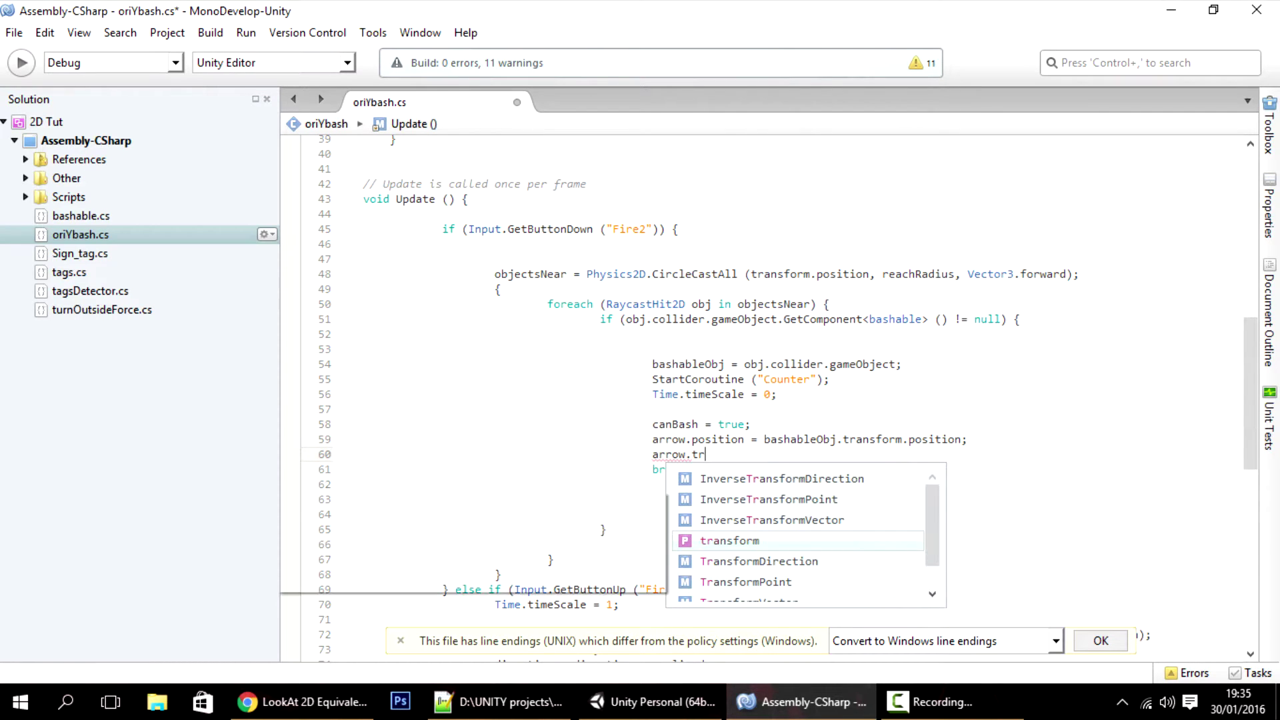
pyautogui.write('ansl')
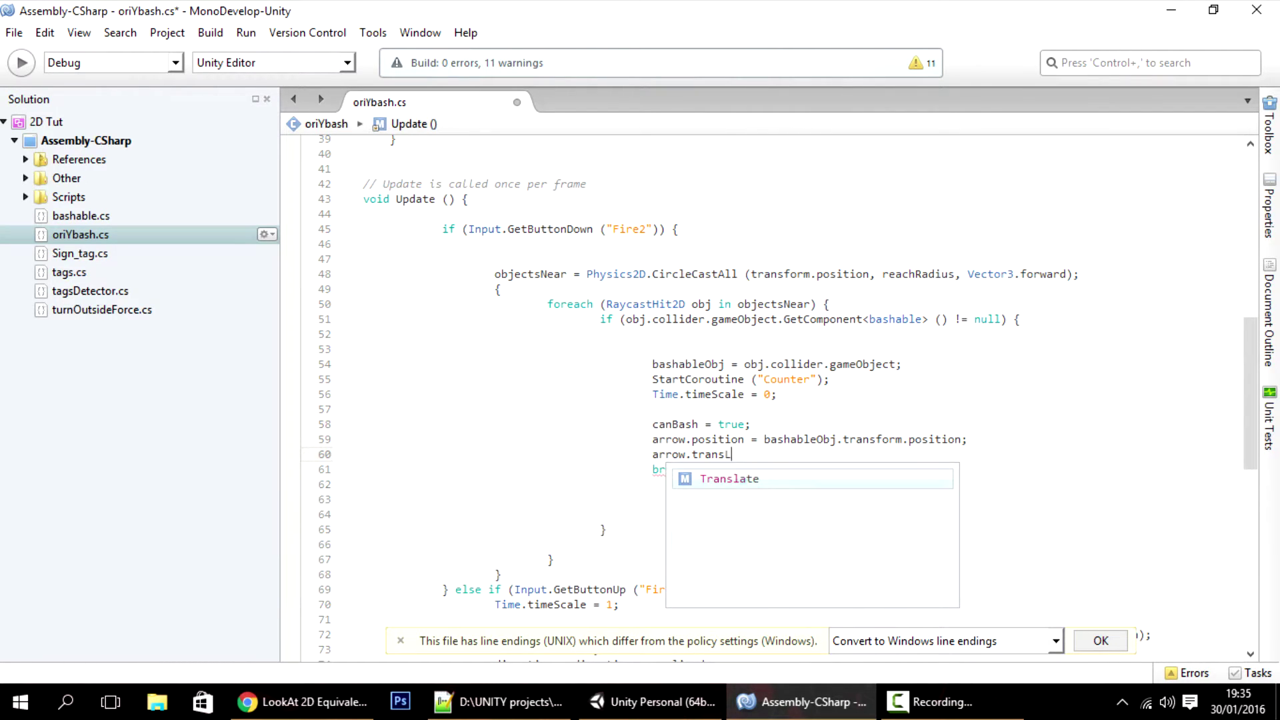
pyautogui.press('Return')
pyautogui.write('()')
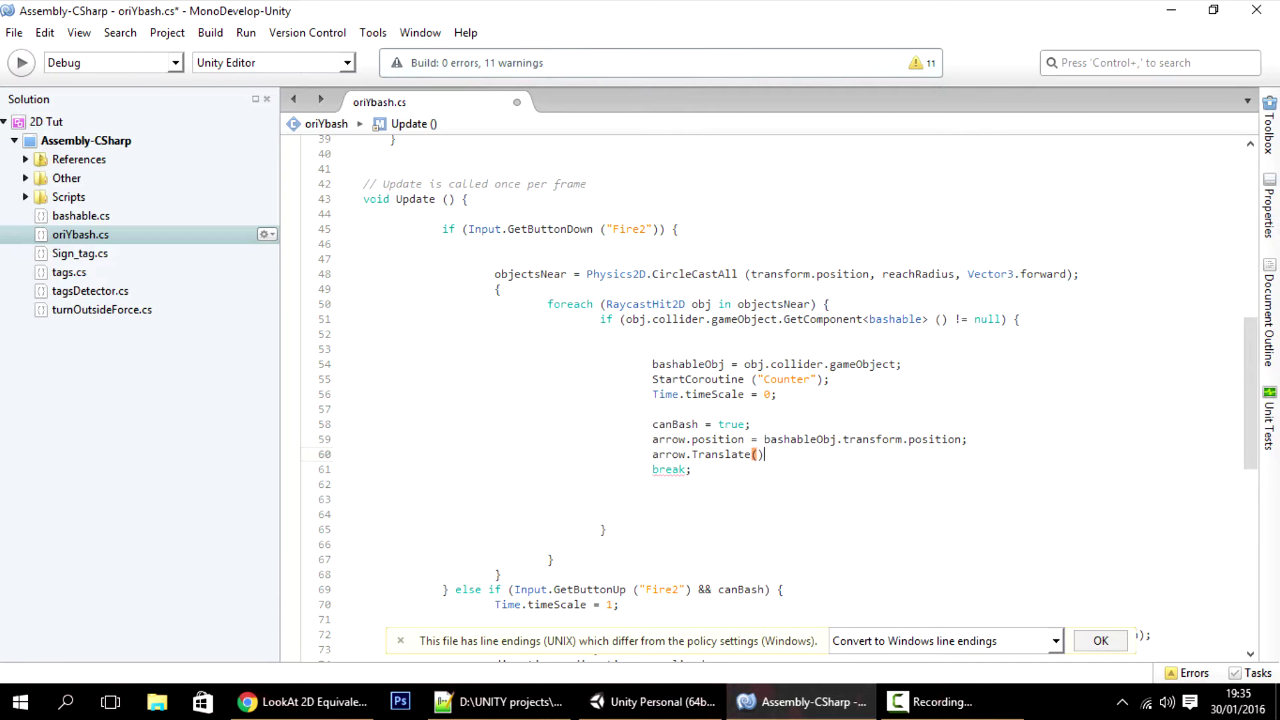
pyautogui.press('BackSpace')
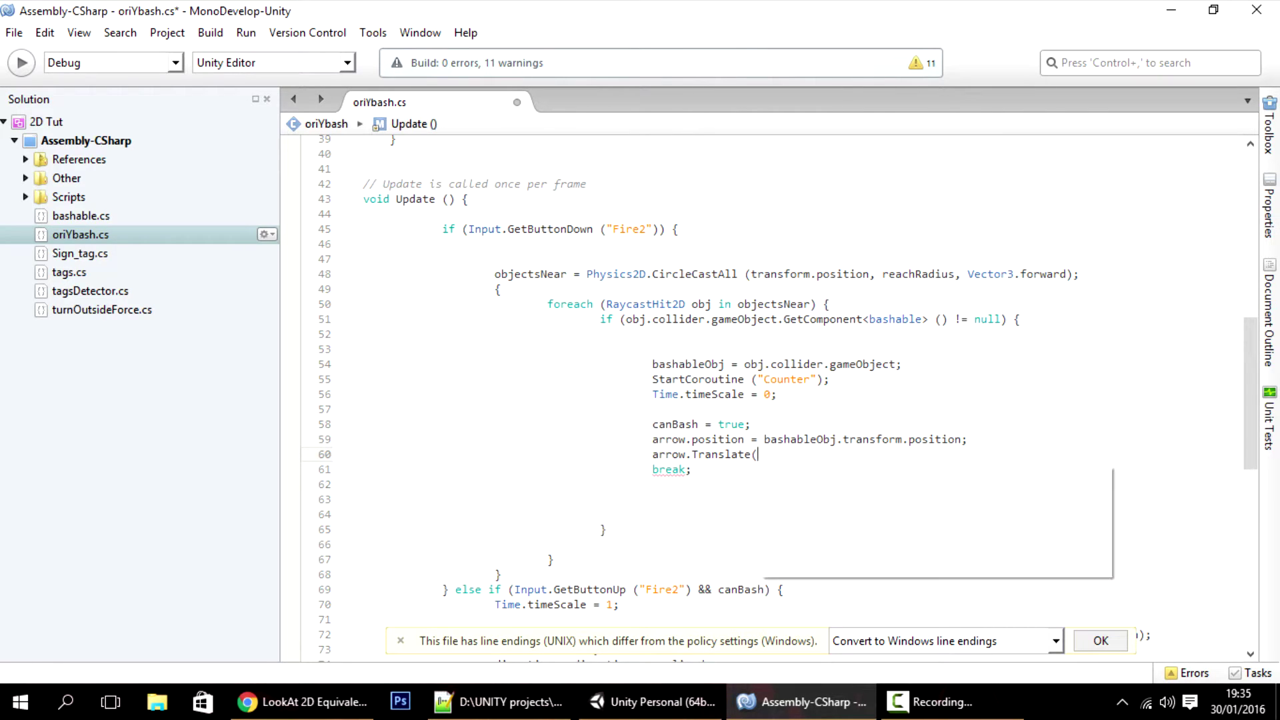
pyautogui.press('Down')
pyautogui.press('Down')
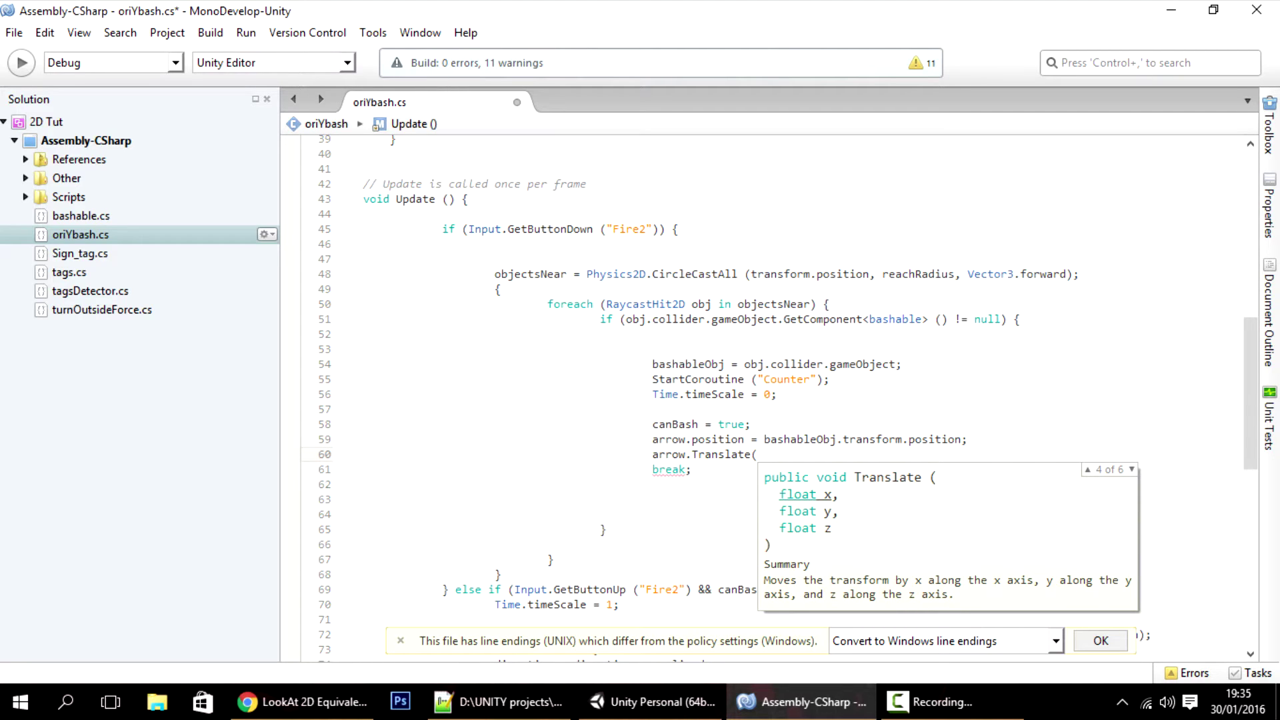
pyautogui.write('0')
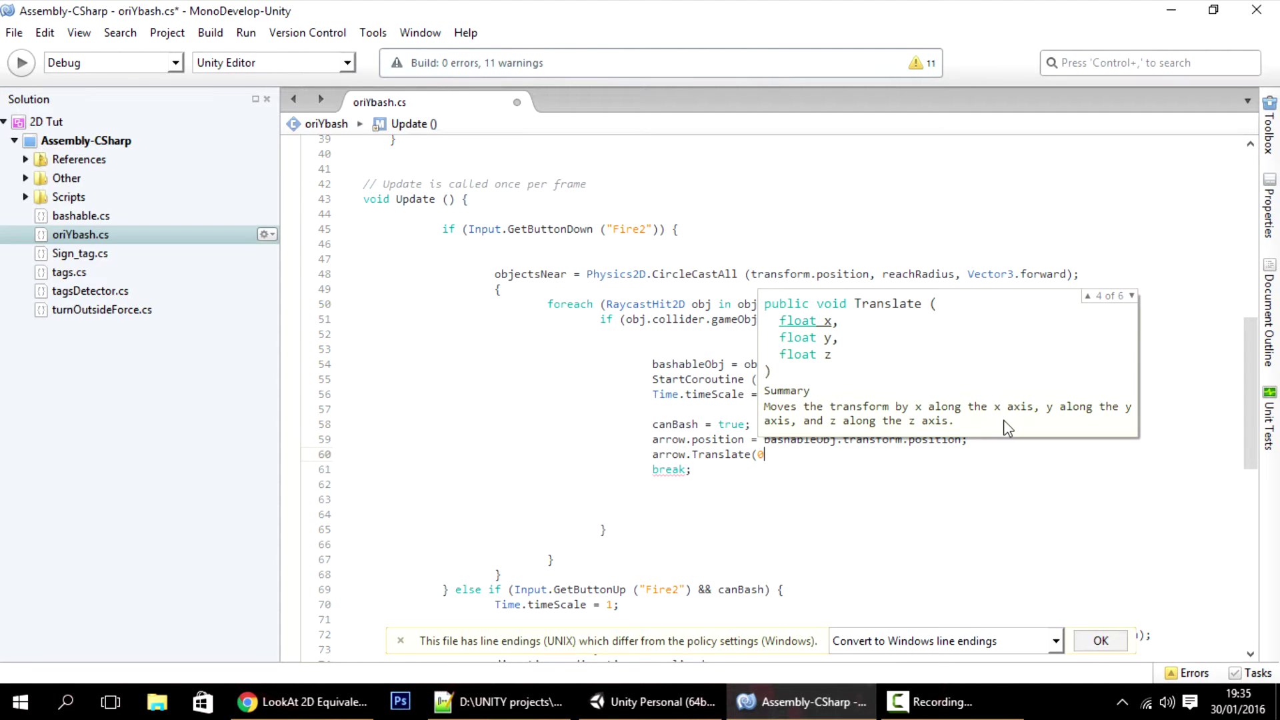
pyautogui.write(', 0, ')
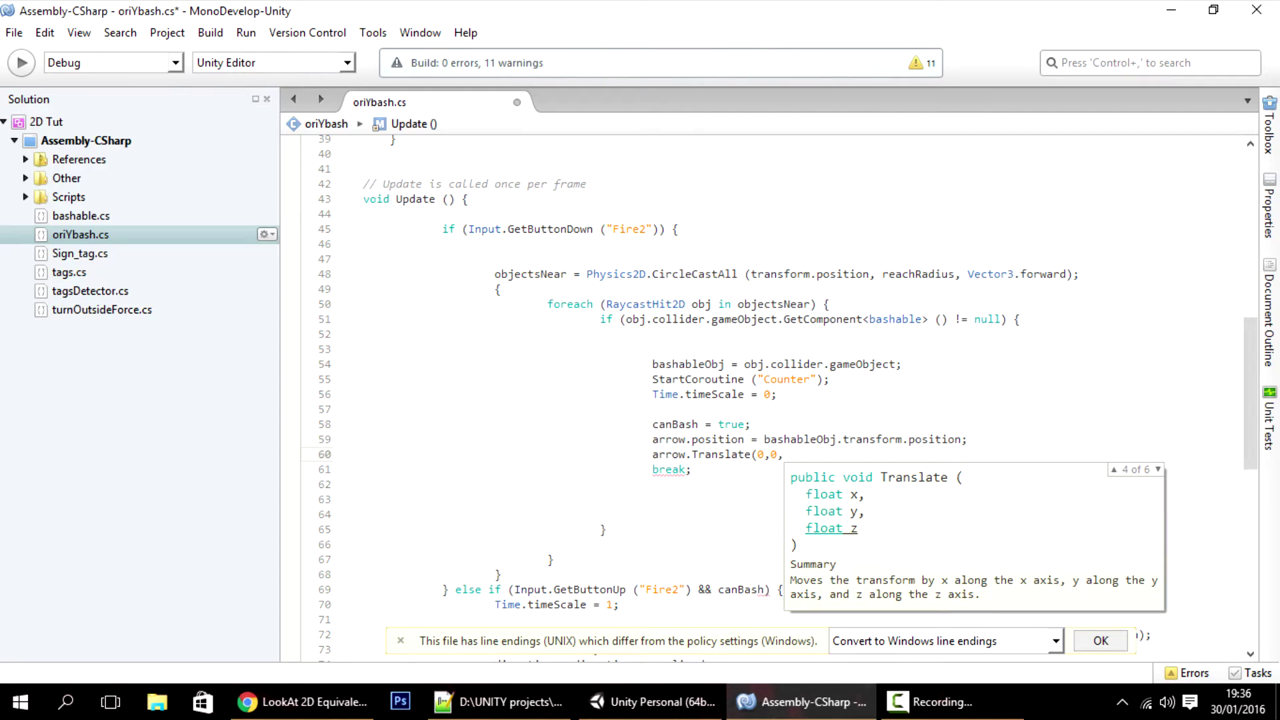
pyautogui.write('10);')
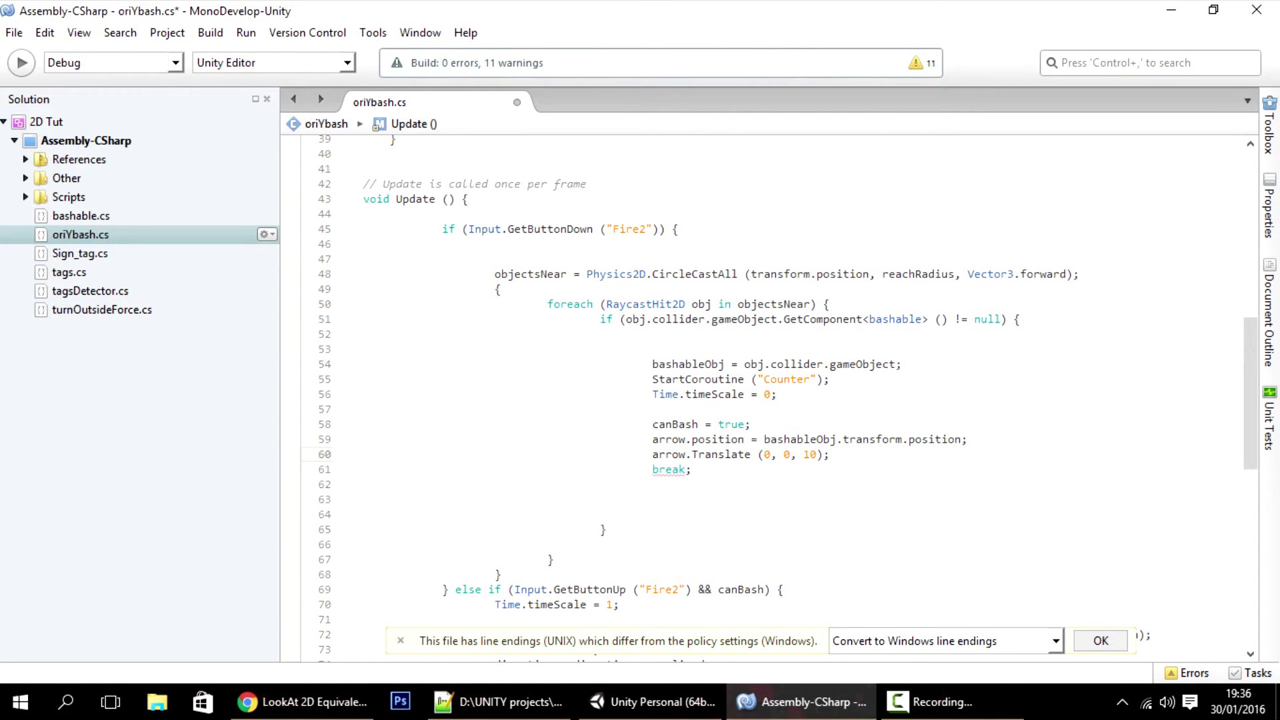
pyautogui.hotkey('ctrl', 's')
pyautogui.hotkey('alt', 'Tab')
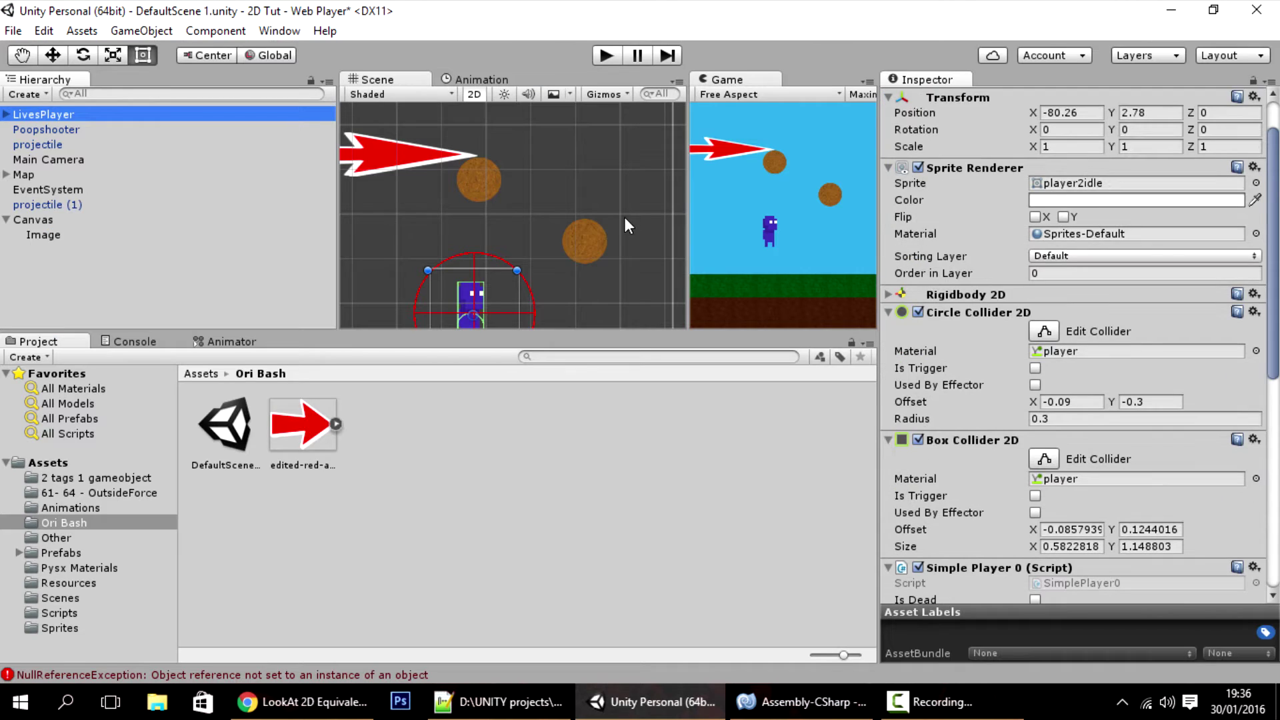
# - Assign Image to LivesPlayer's Arrow field, then play-test bashing the left projectile
pyautogui.scroll(-8, 1056, 296)
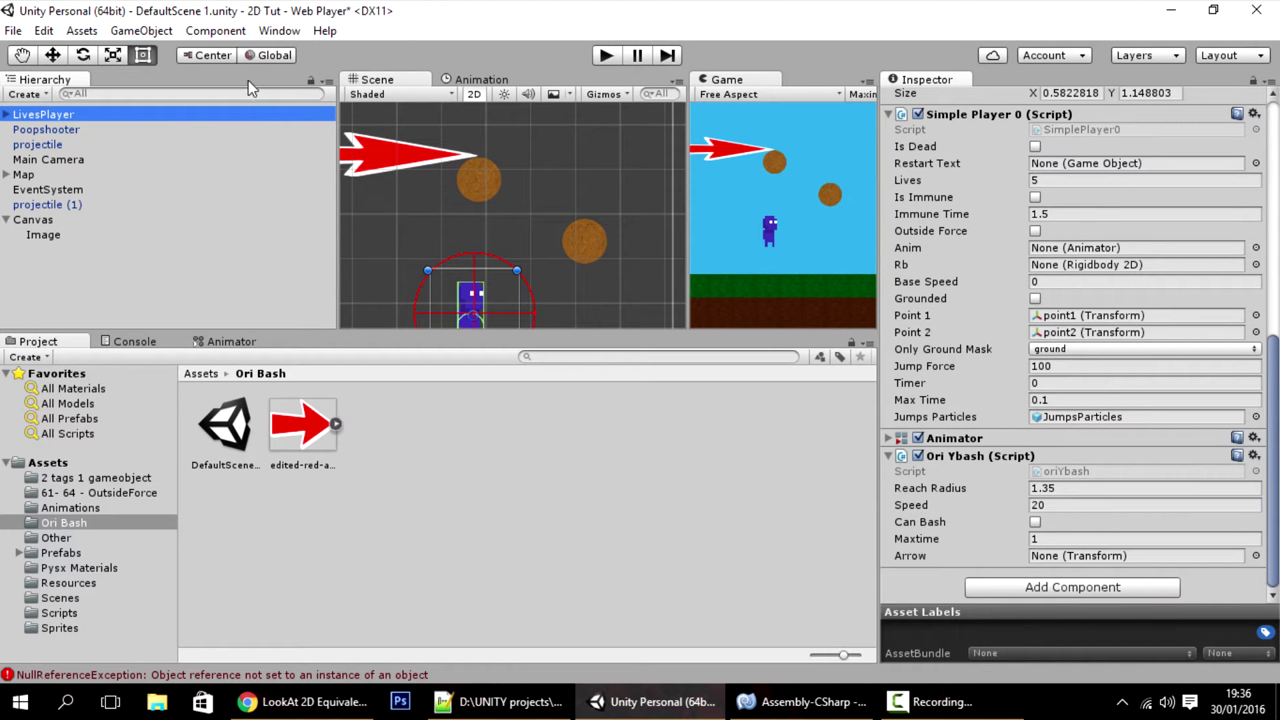
pyautogui.moveTo(44, 234); pyautogui.dragTo(1071, 556)
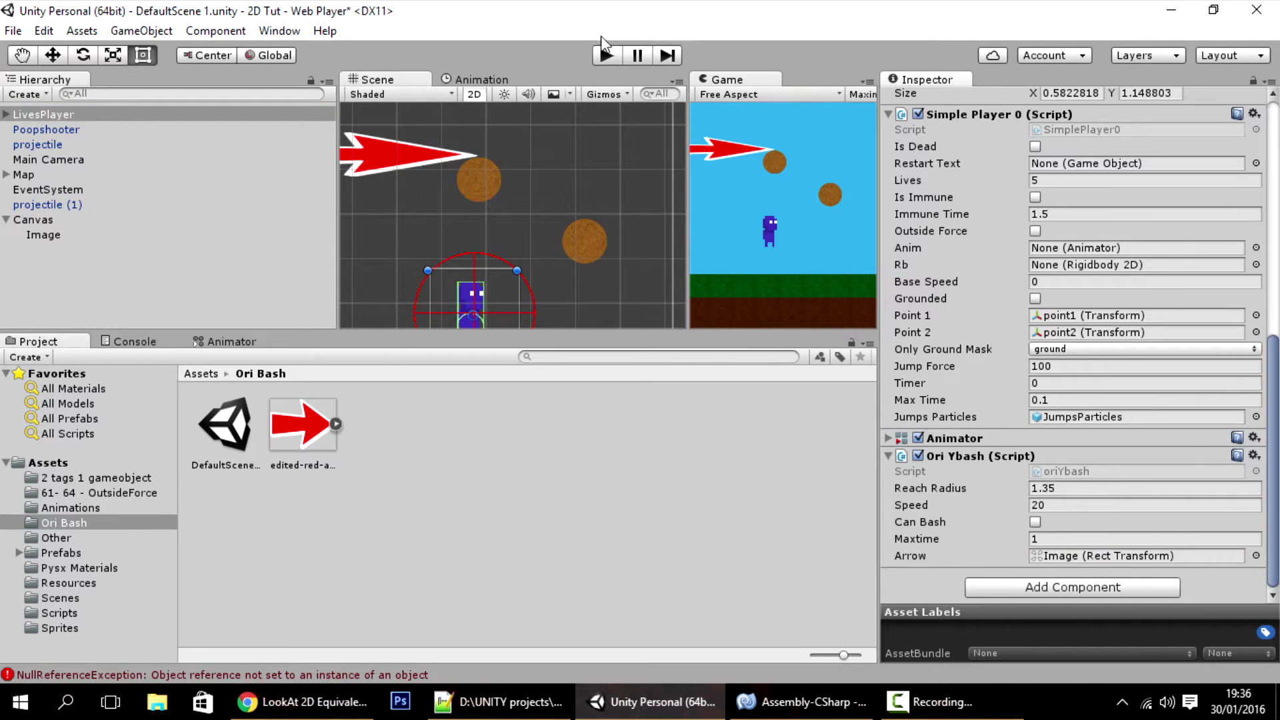
pyautogui.click(605, 57)
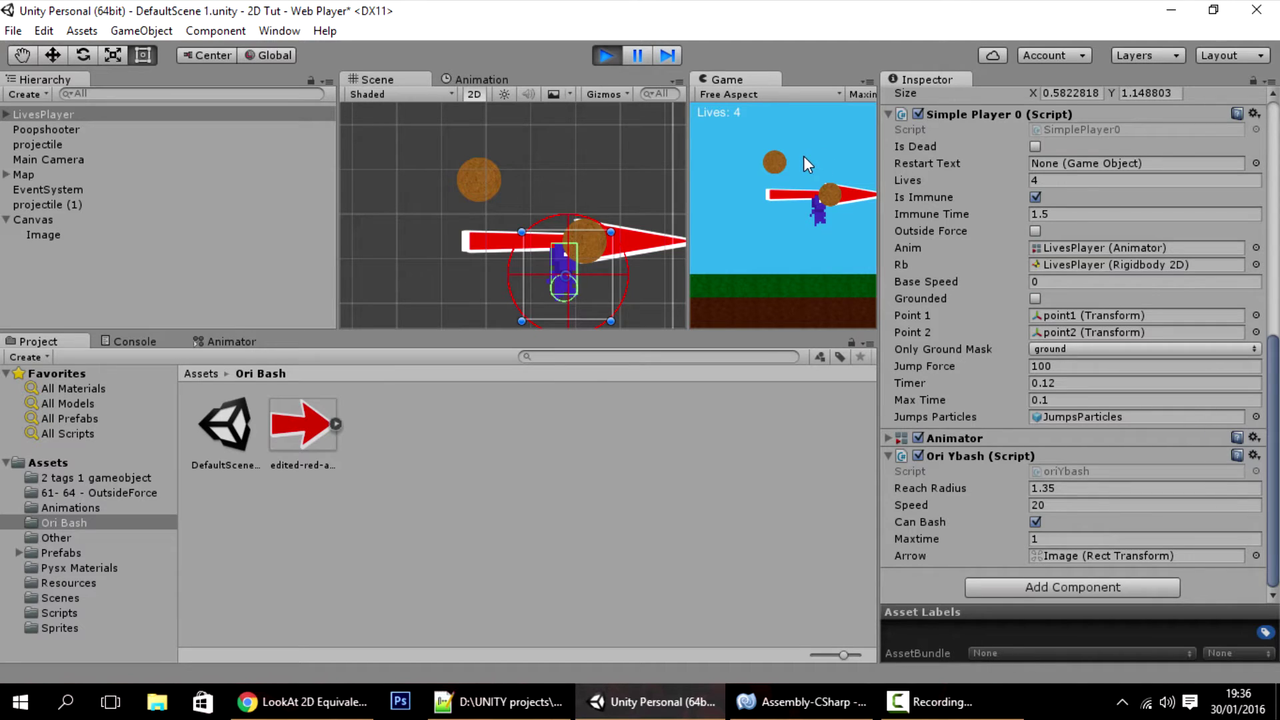
pyautogui.press('a')
pyautogui.press('space')
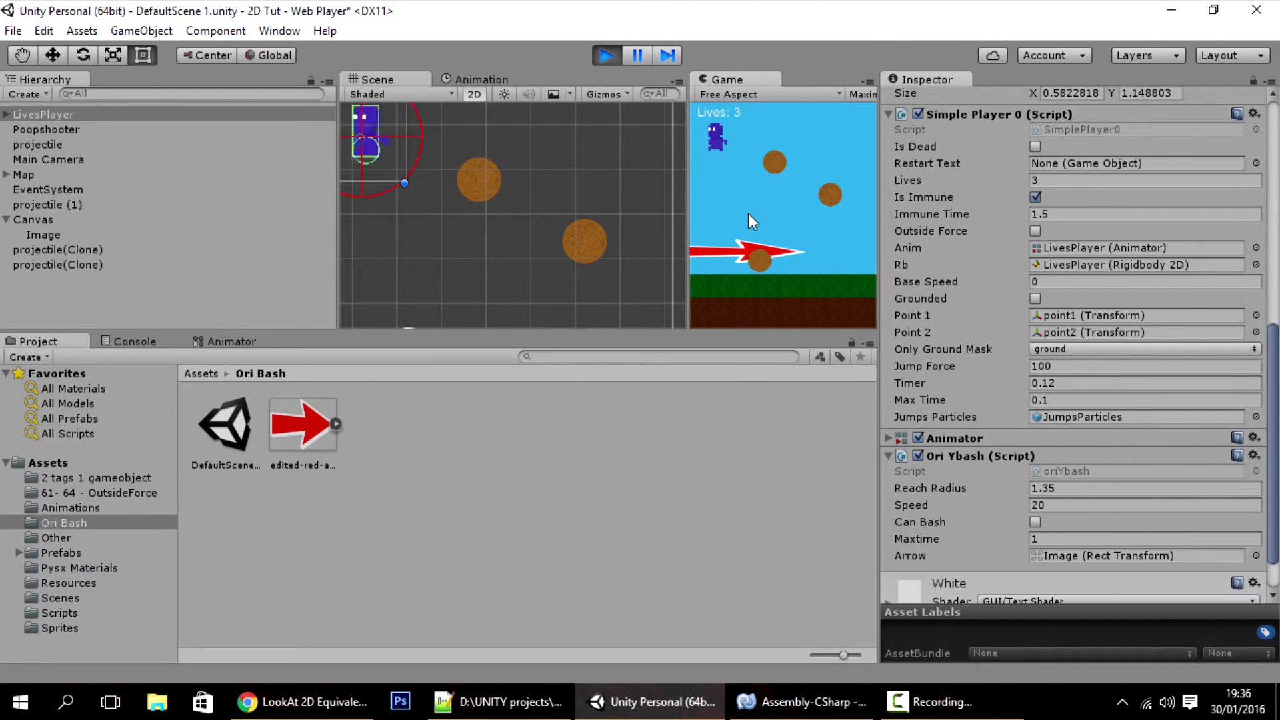
pyautogui.click(607, 55)
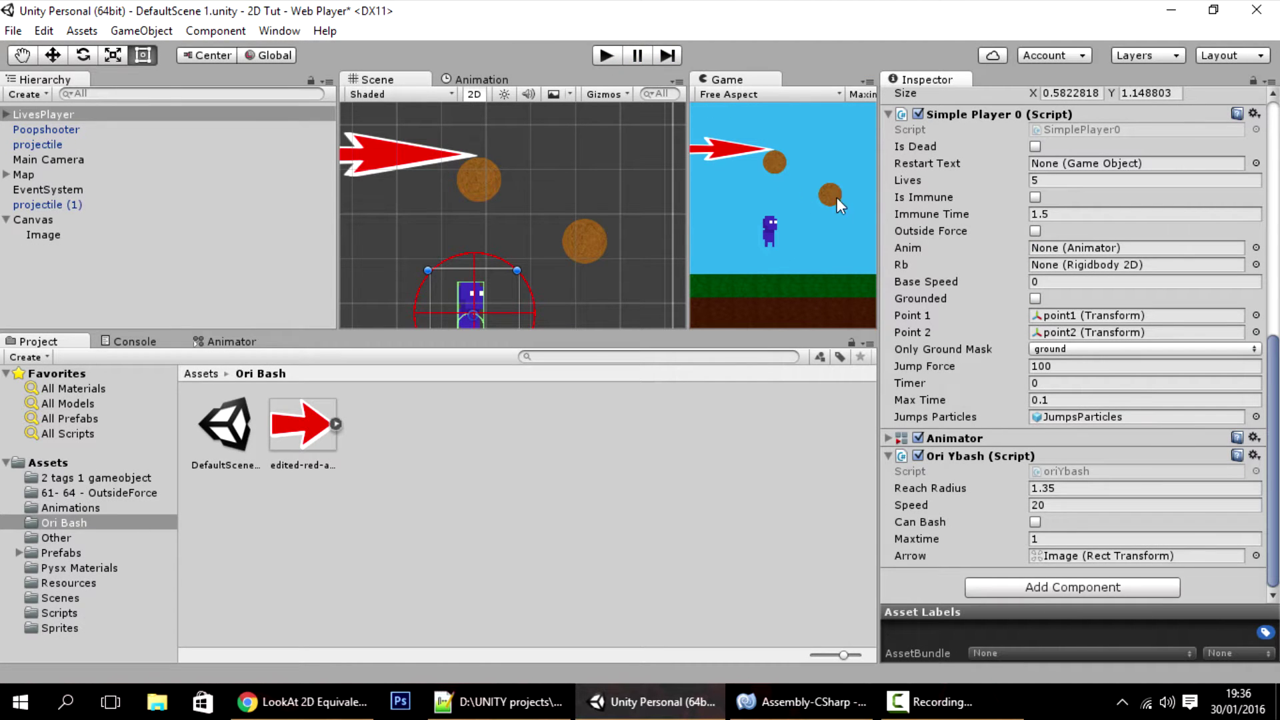
pyautogui.click(280, 701)
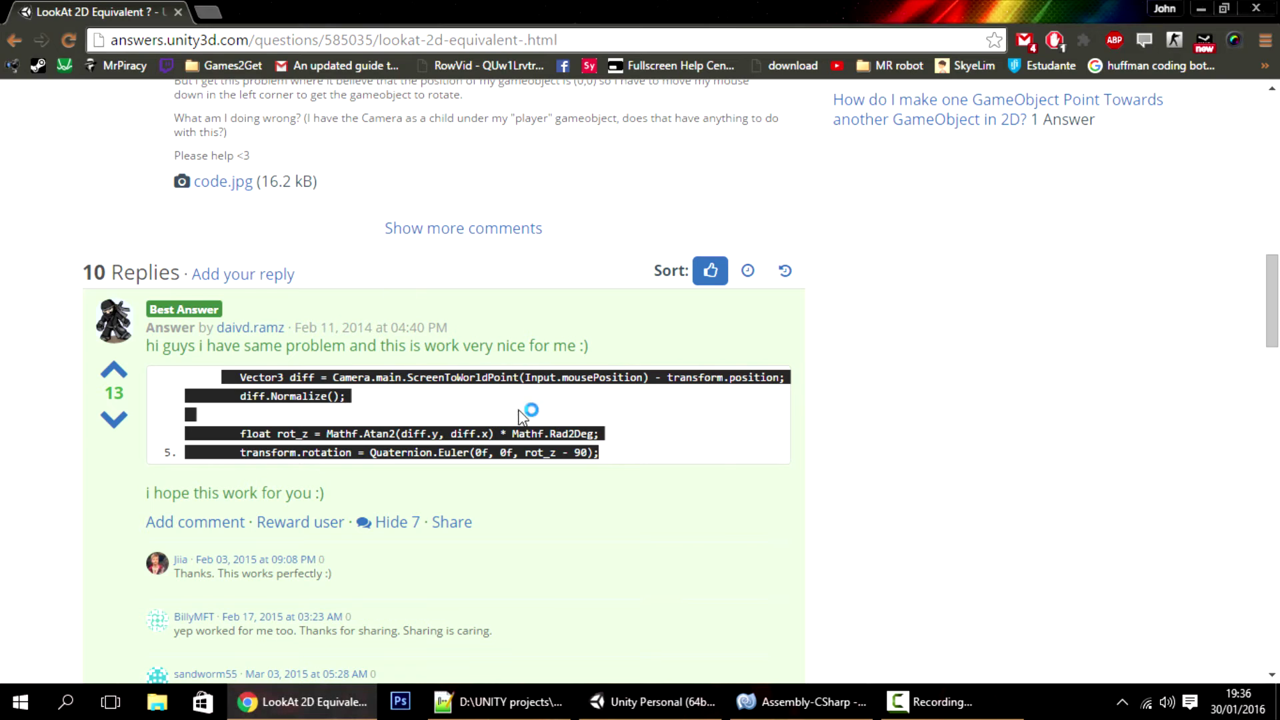
pyautogui.click(793, 702)
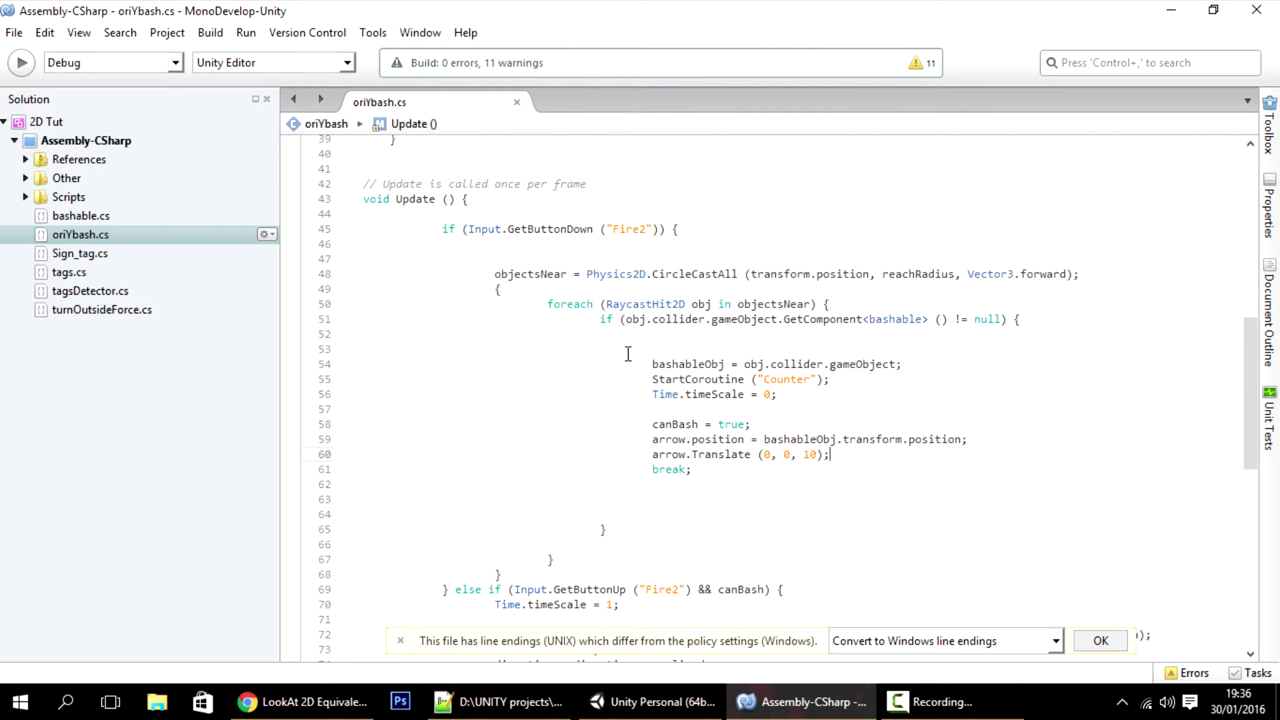
# - Add an empty else if (Input.GetButton ("Fire2") && canBash) block after the Fire2-release branch
pyautogui.click(673, 229)
pyautogui.scroll(-3, 667, 330)
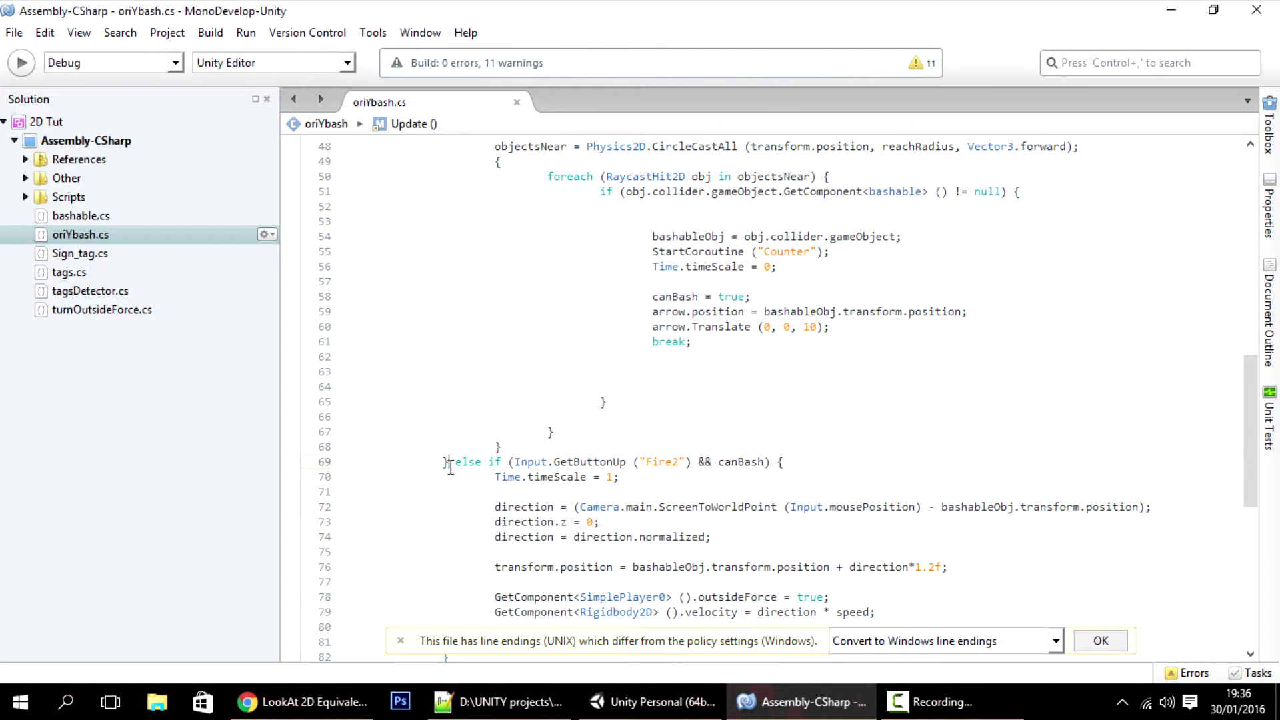
pyautogui.scroll(-6, 545, 466)
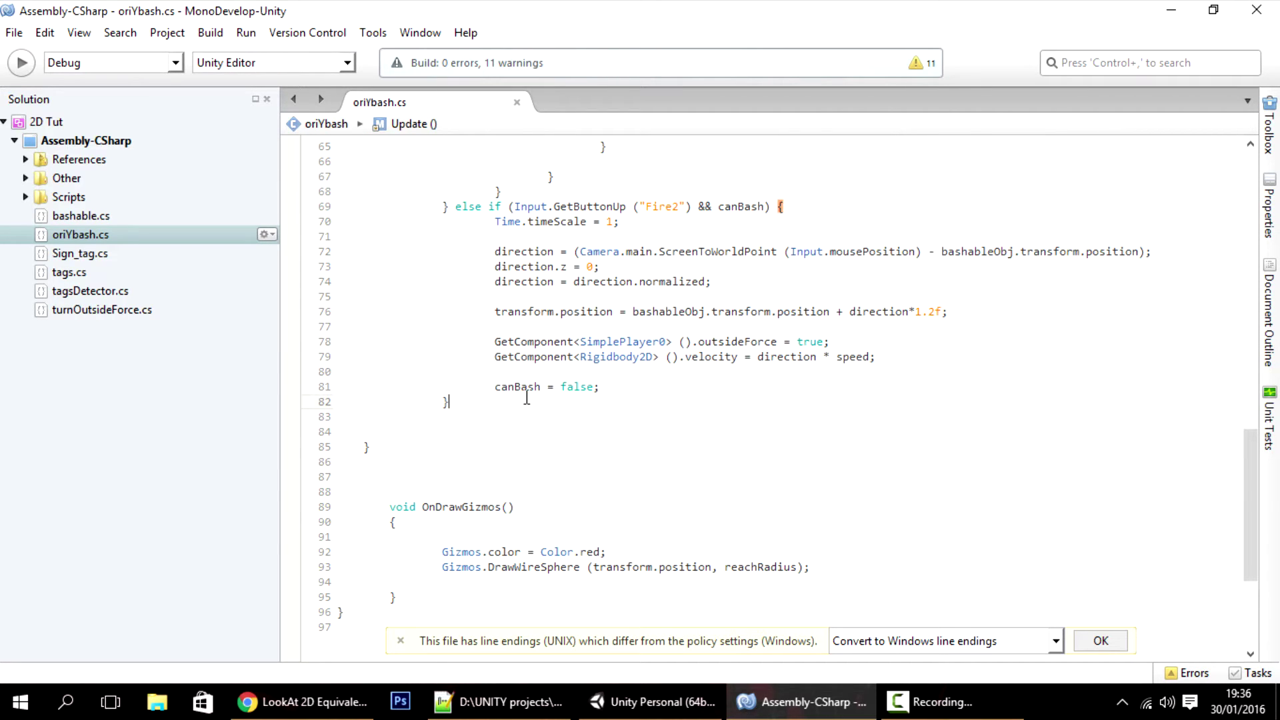
pyautogui.press('Return')
pyautogui.write('els')
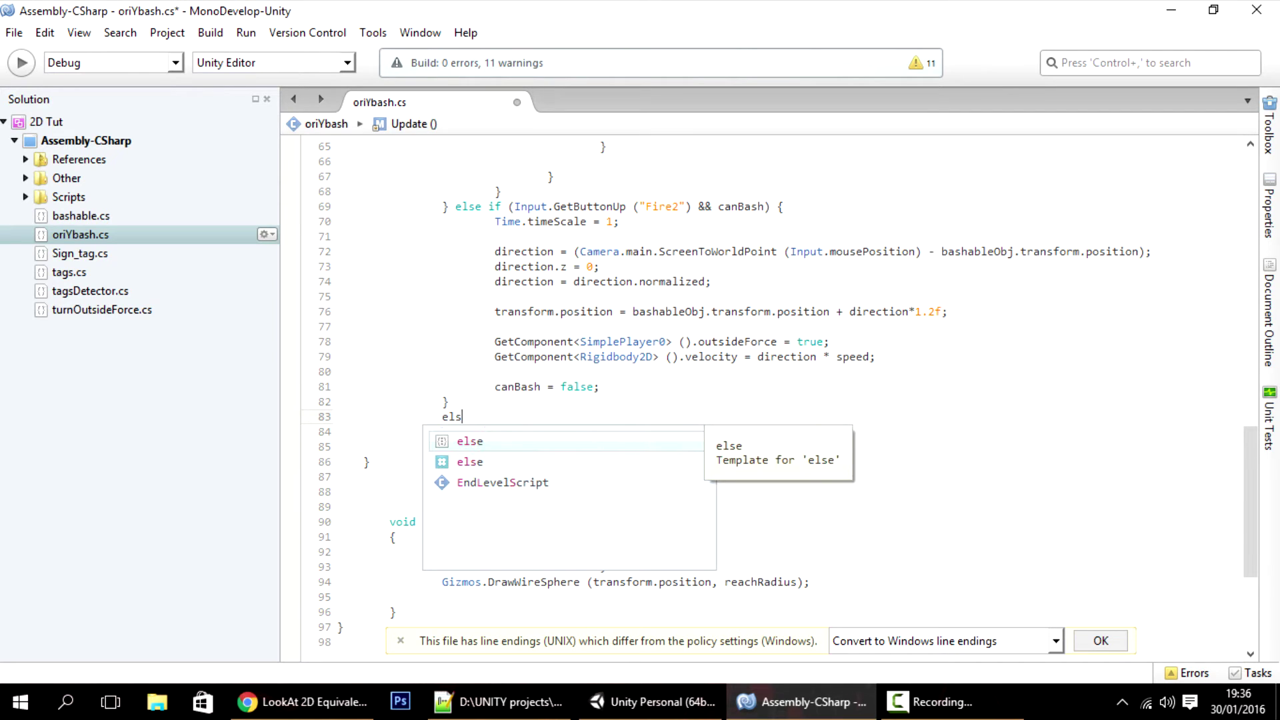
pyautogui.write('e if')
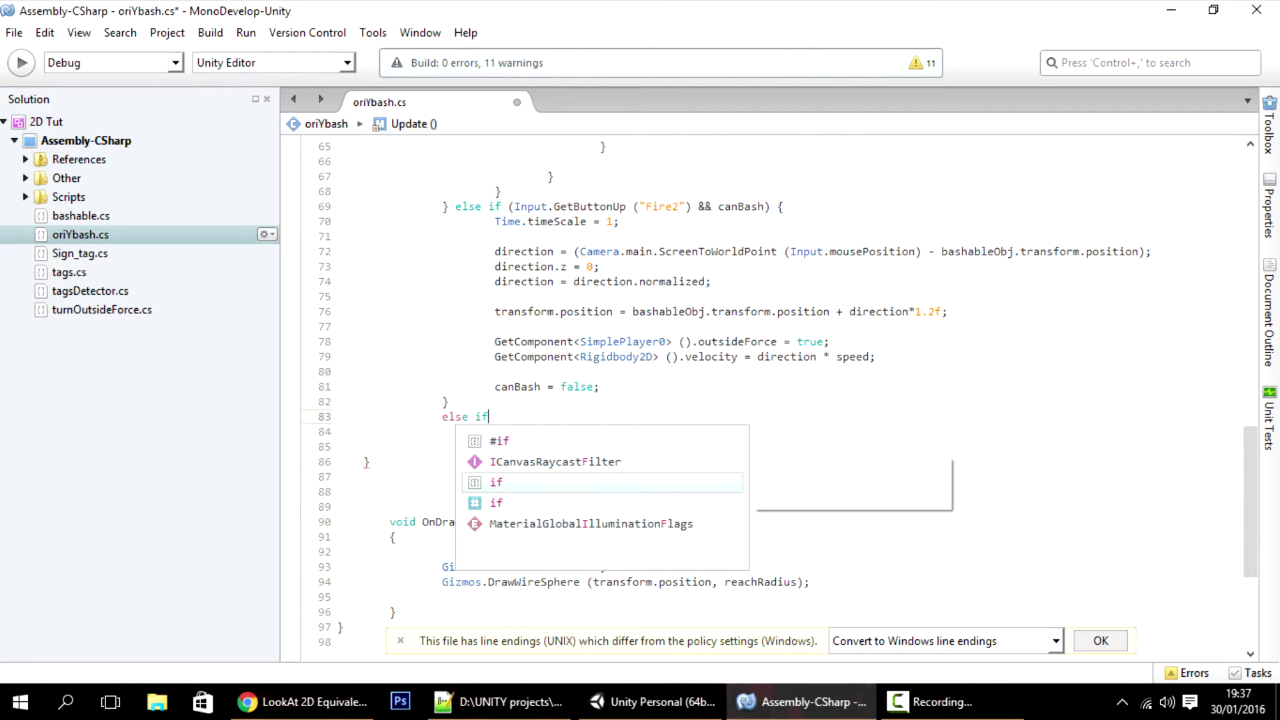
pyautogui.write(' ()In')
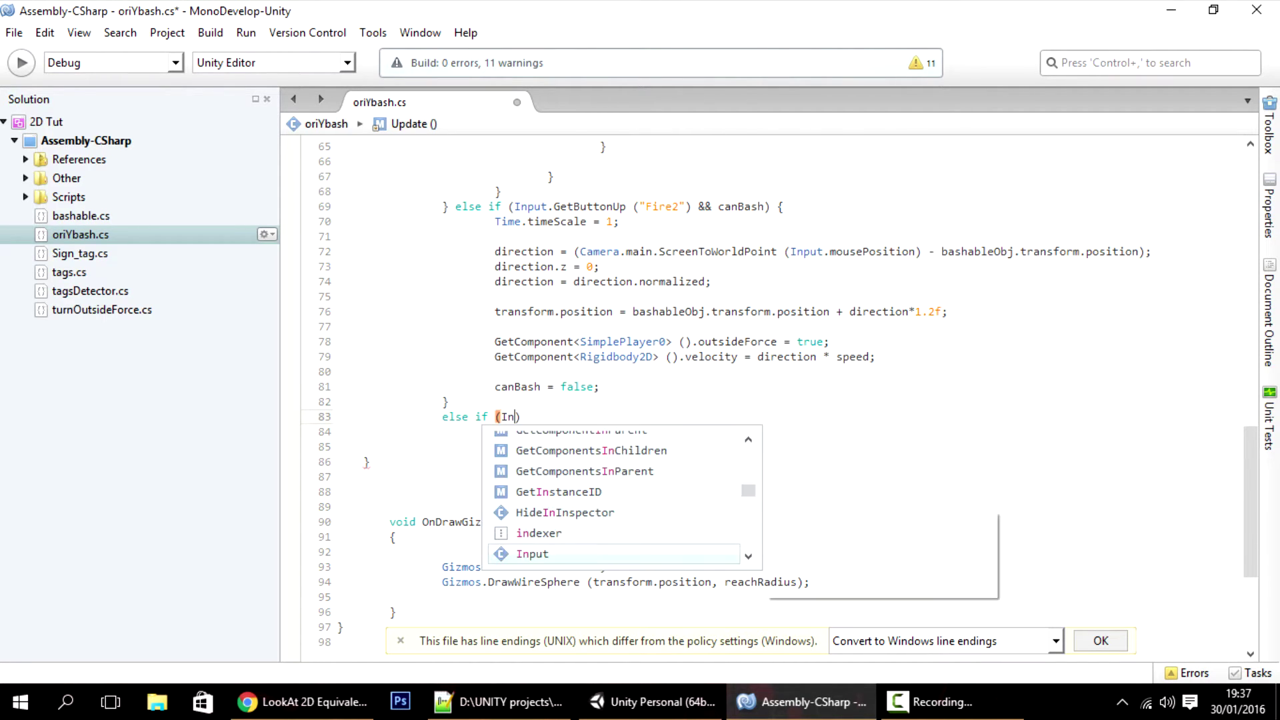
pyautogui.write('put.getb')
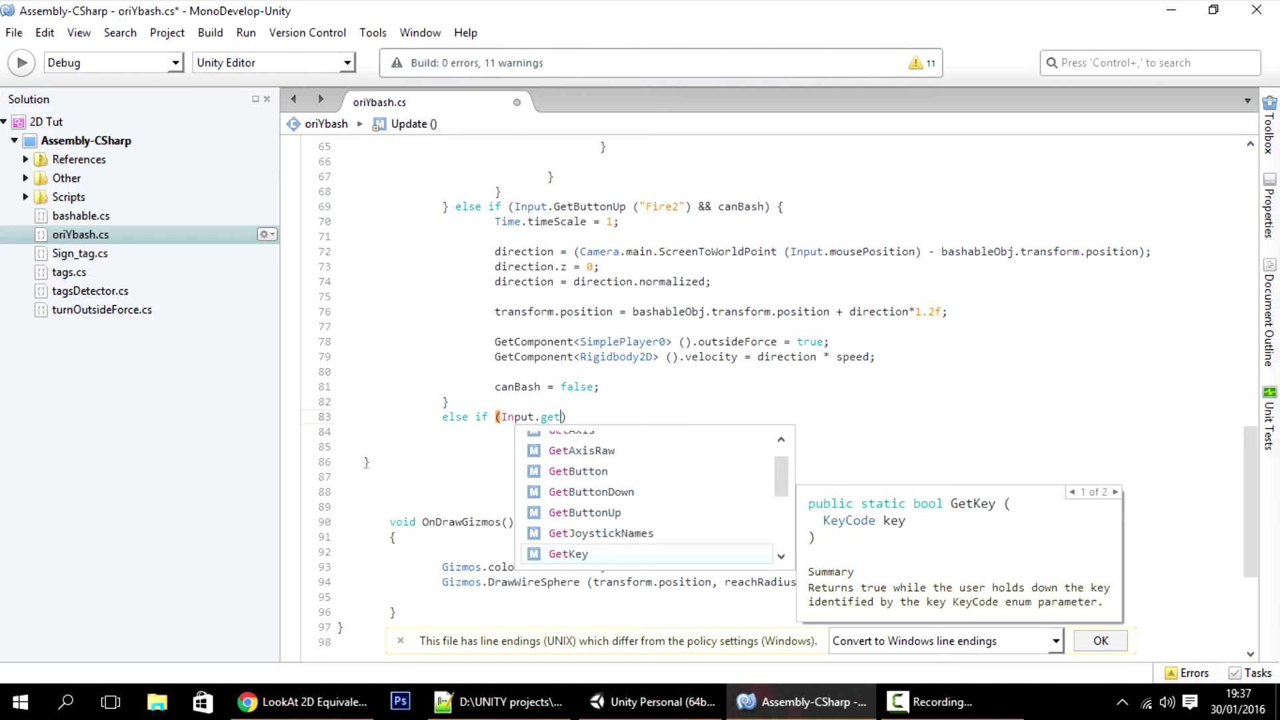
pyautogui.press('Up')
pyautogui.write('utton("Fire2") && ')
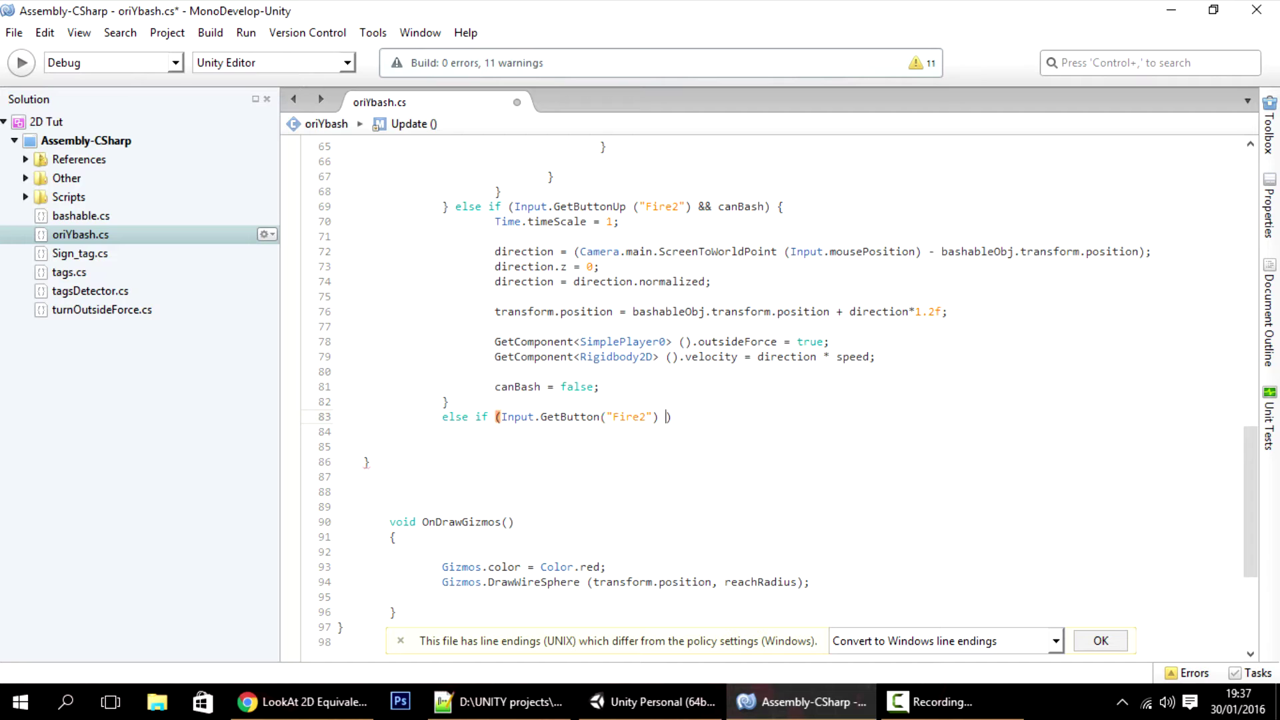
pyautogui.write('canBash')
pyautogui.press('Return')
pyautogui.write('{')
pyautogui.press('Return')
pyautogui.press('Return')
pyautogui.press('Return')
pyautogui.press('Return')
pyautogui.press('Return')
pyautogui.press('Return')
# - Paste the Atan2 mouse-direction code, apply it to arrow.transform.rotation, and save
pyautogui.press('Up')
pyautogui.press('Up')
pyautogui.press('Up')
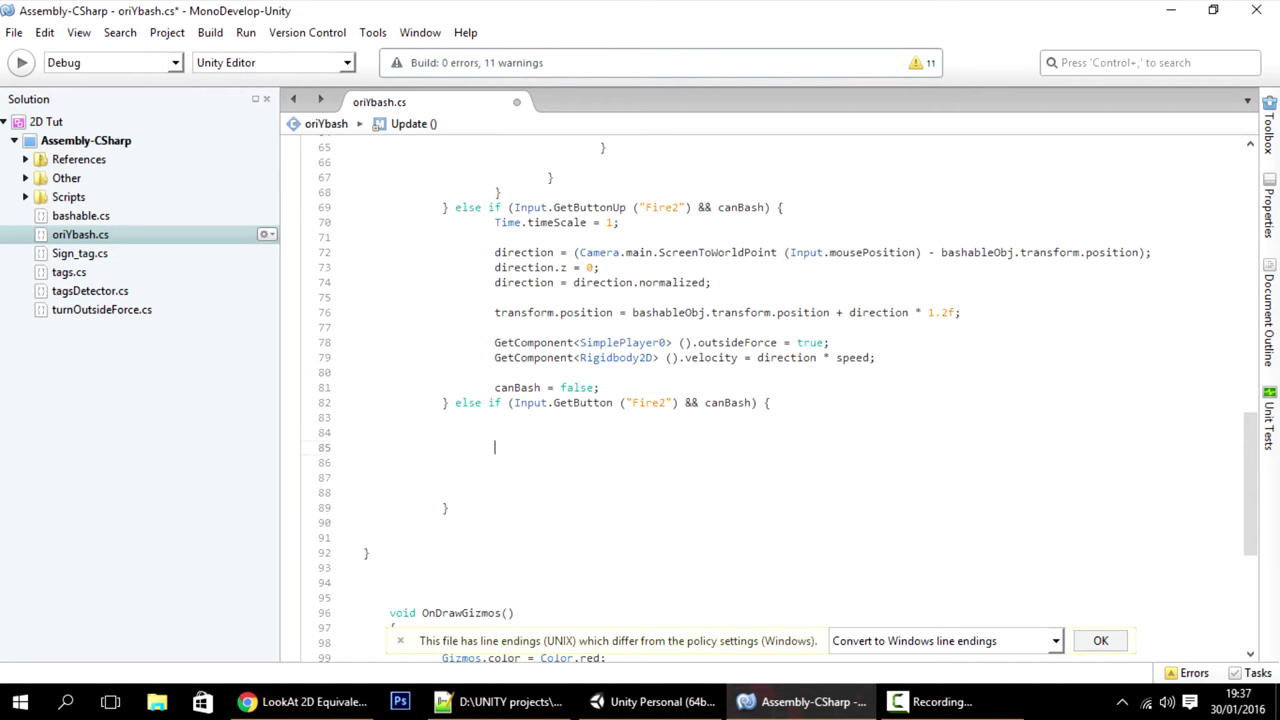
pyautogui.write('Vector3 diff = Camera.main.ScreenToWorldPoint(Input.mousePosition) - transform.position; diff.Normalize();  float rot_z = Mathf.Atan2(diff.y, diff.x) * Mathf.Rad2Deg; transform.rotation = Quaternion.Euler(0f, 0f, rot_z - 90);')
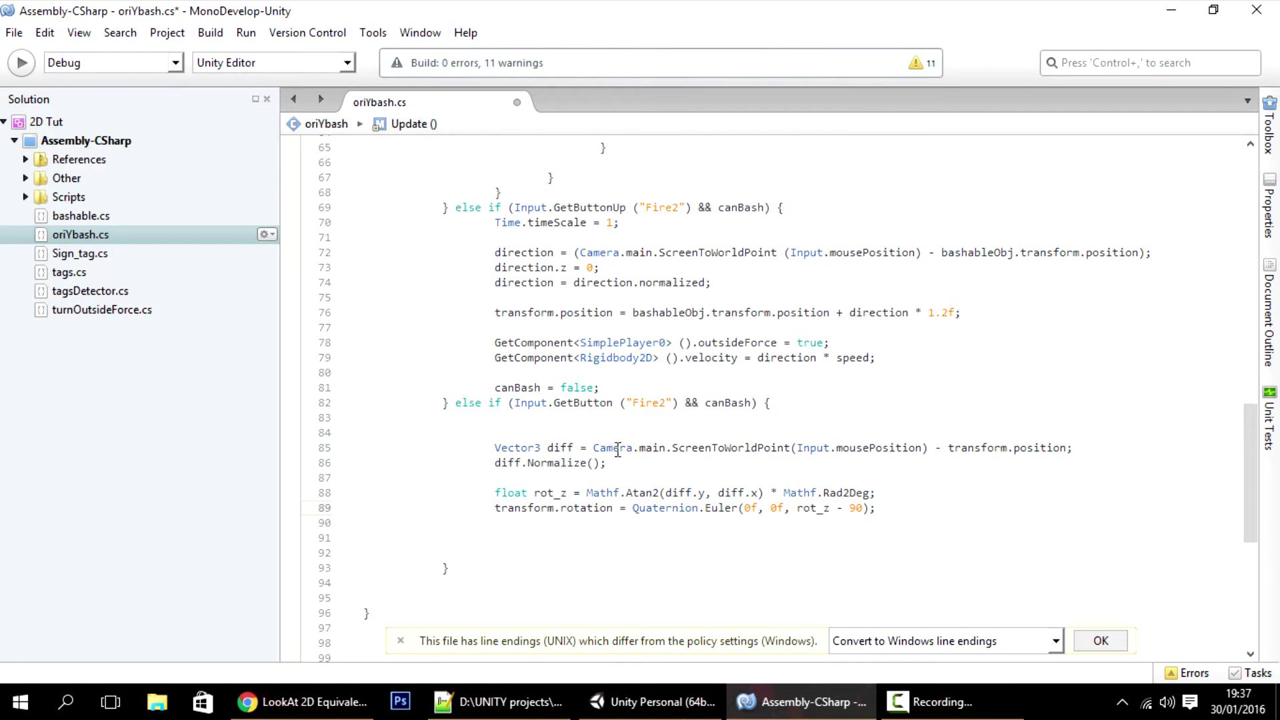
pyautogui.scroll(-1, 500, 446)
pyautogui.moveTo(514, 444); pyautogui.dragTo(618, 451)
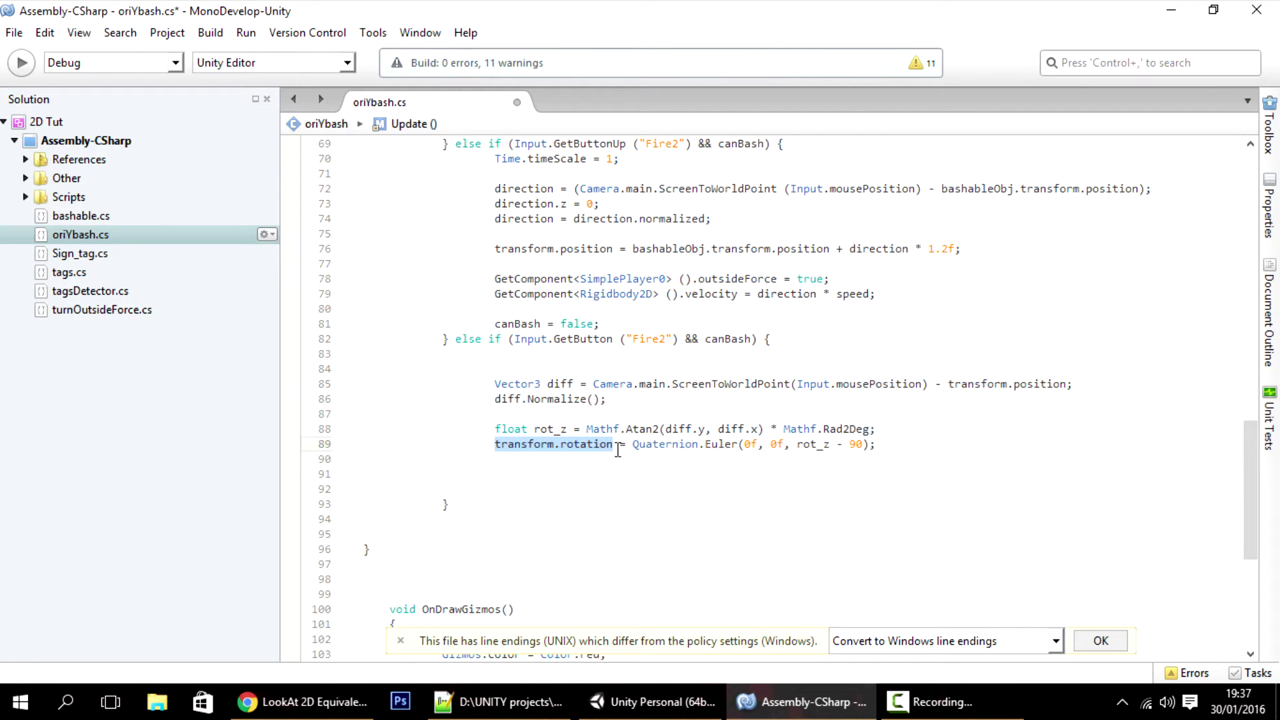
pyautogui.click(496, 443)
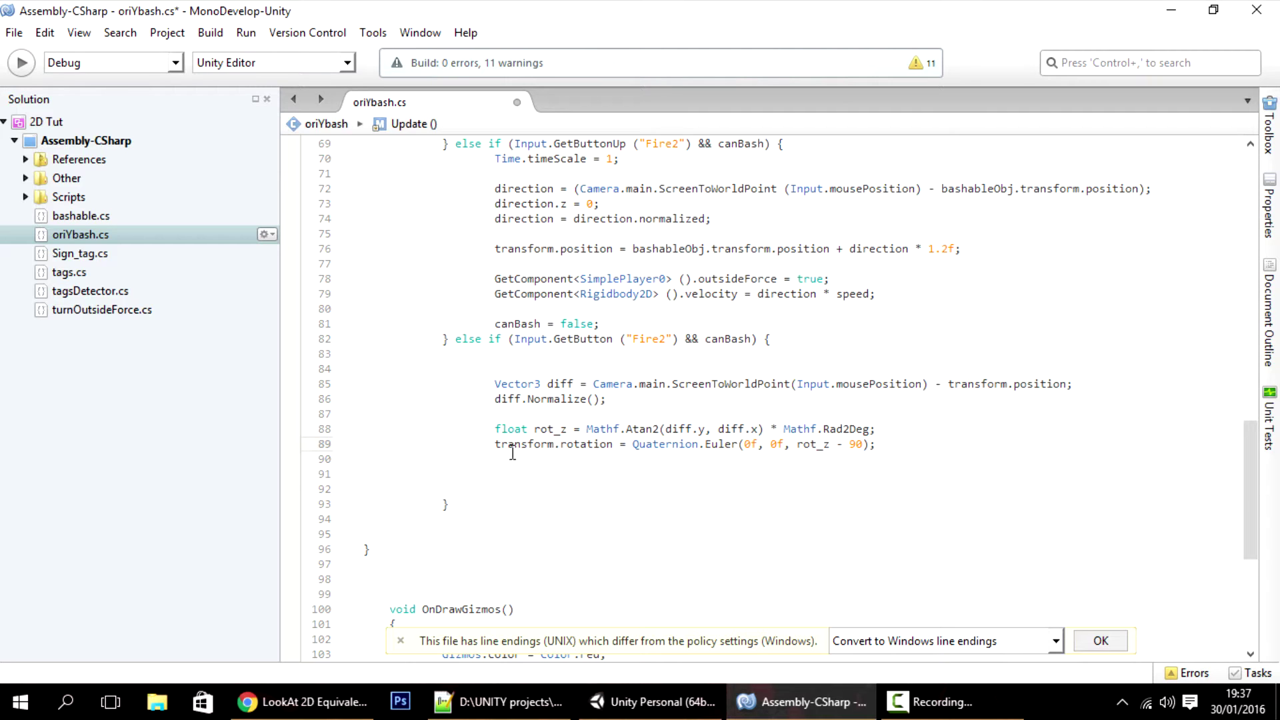
pyautogui.write('arrow')
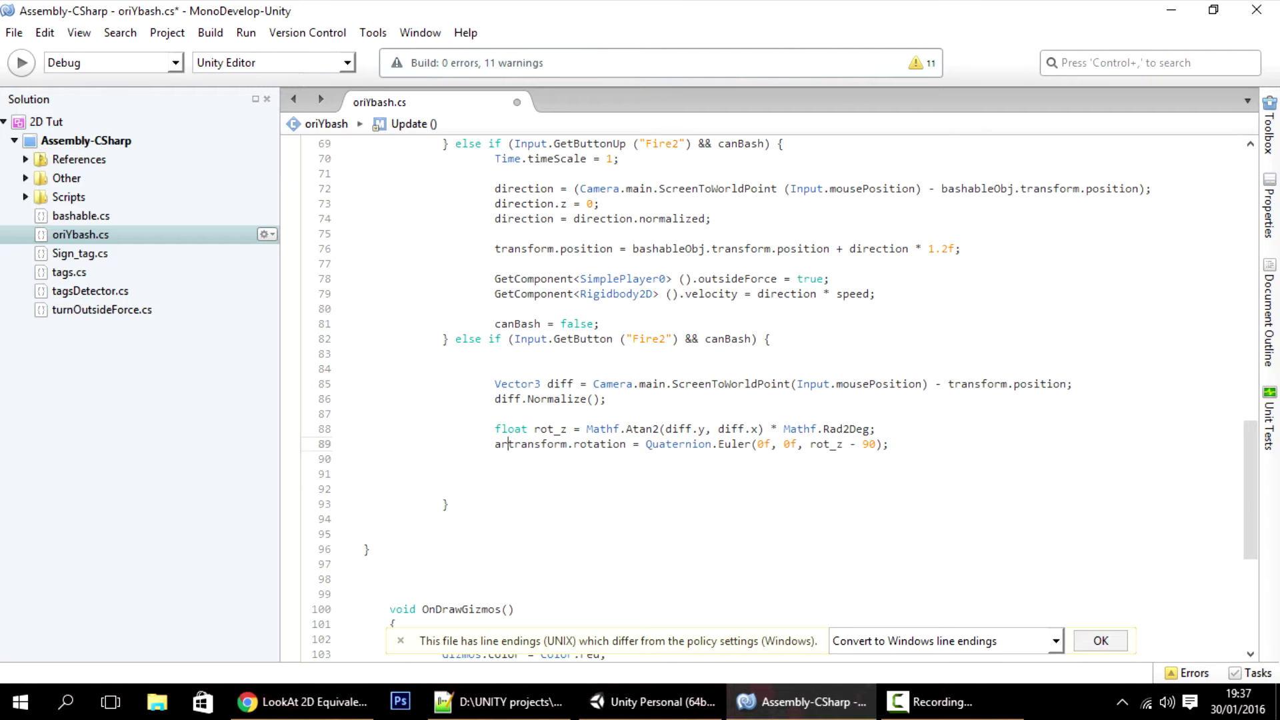
pyautogui.write('.')
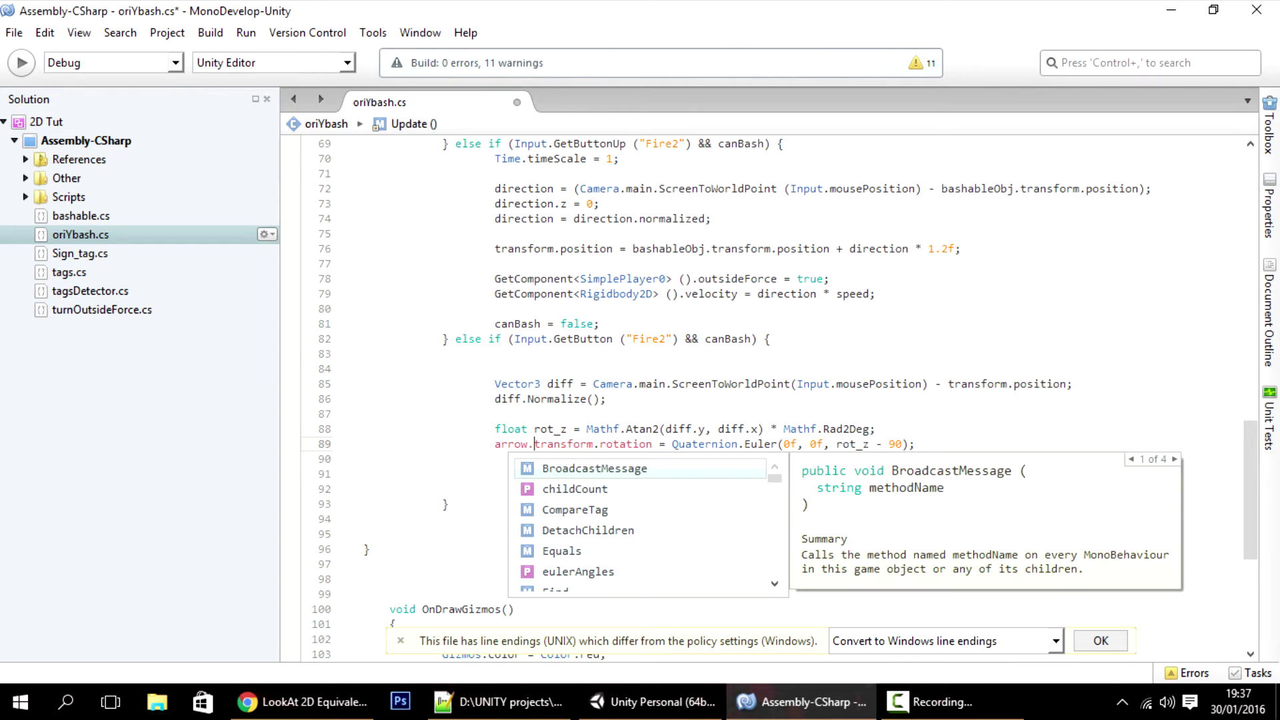
pyautogui.click(820, 364)
pyautogui.hotkey('ctrl', 's')
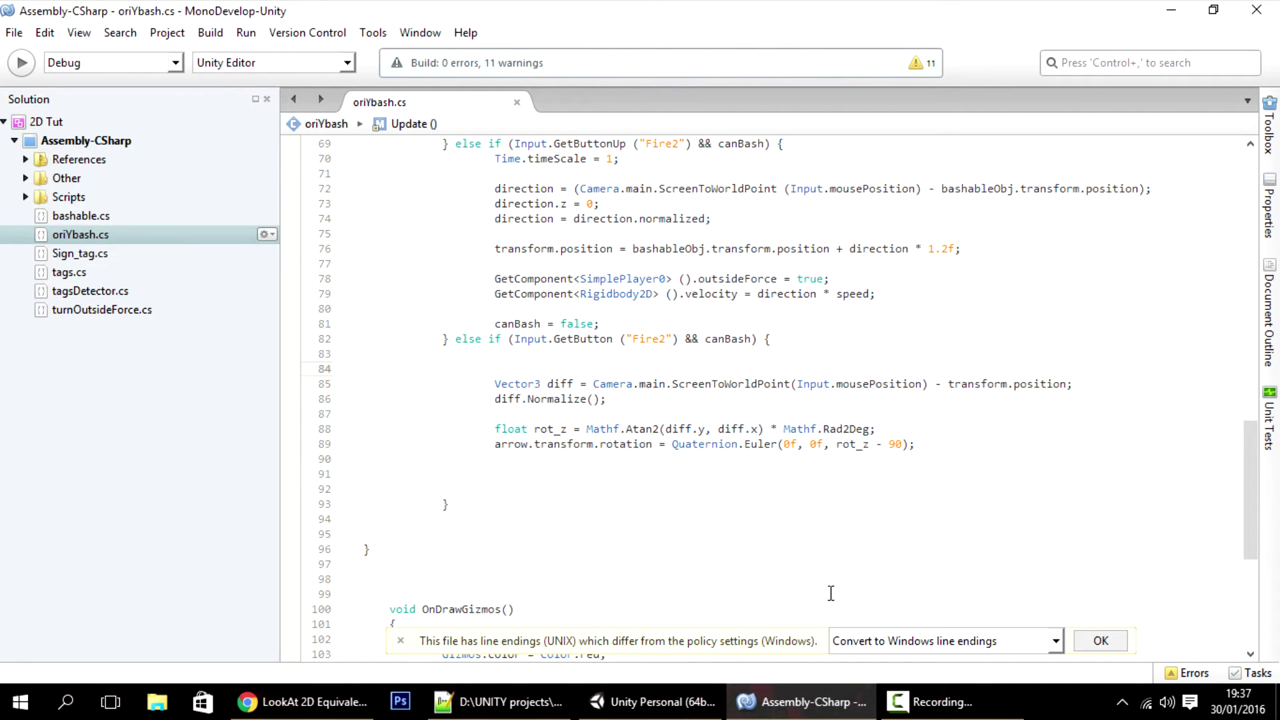
pyautogui.click(643, 701)
# - Play-test the bash arrow by jumping near a projectile and aiming, then stop
pyautogui.click(608, 56)
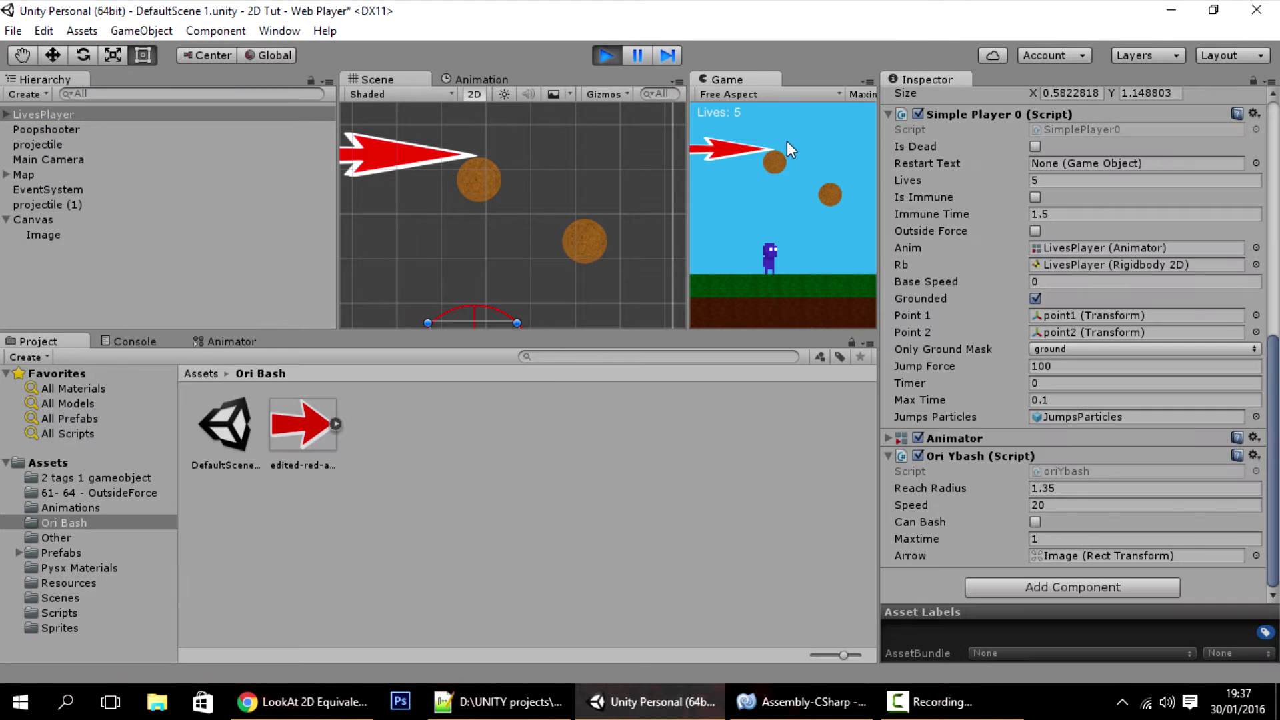
pyautogui.press('d')
pyautogui.press('space')
pyautogui.moveTo(794, 134); pyautogui.dragTo(808, 177)
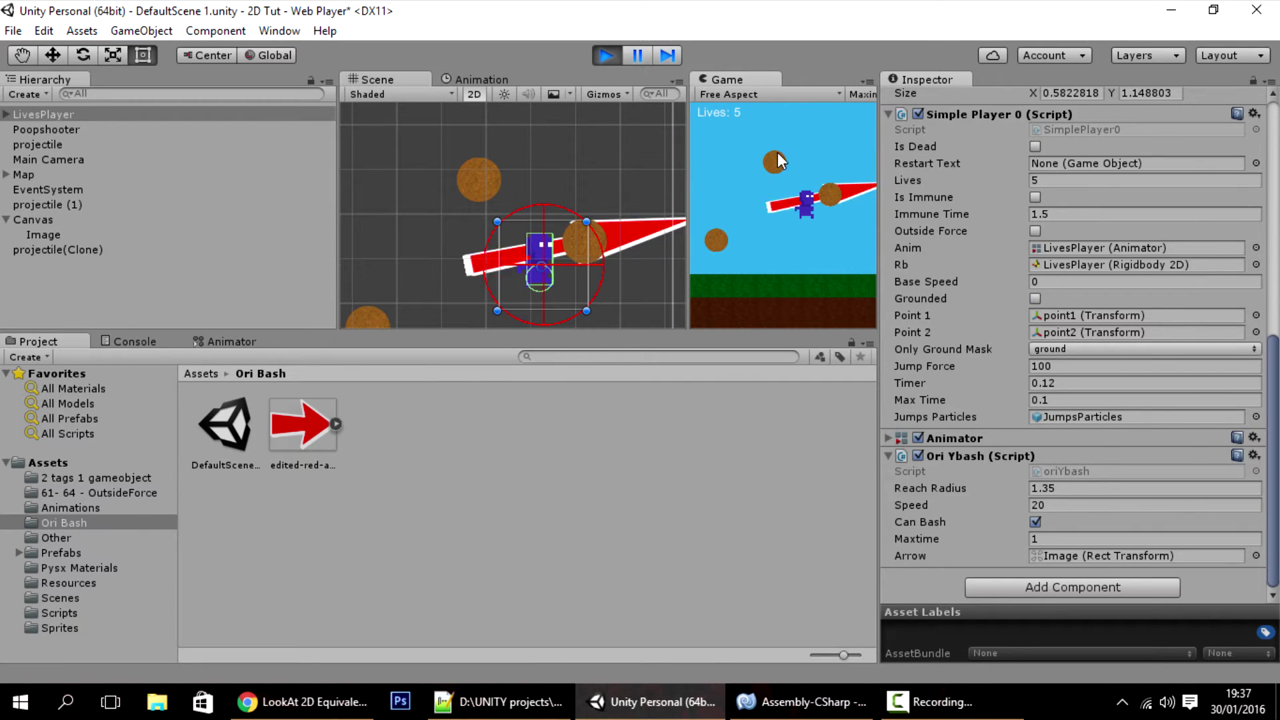
pyautogui.click(607, 53)
# - Remove the '- 90' offset from the arrow's Euler rotation and save the script
pyautogui.hotkey('alt', 'Tab')
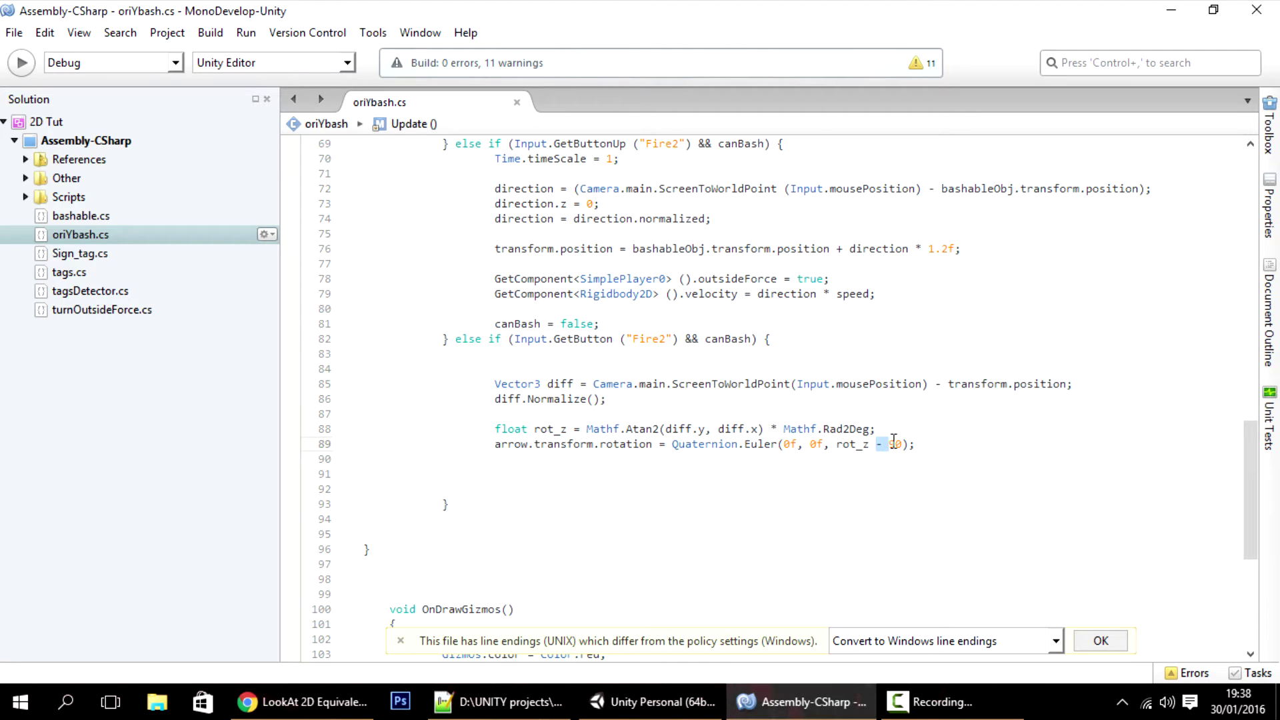
pyautogui.press('BackSpace')
pyautogui.hotkey('ctrl', 's')
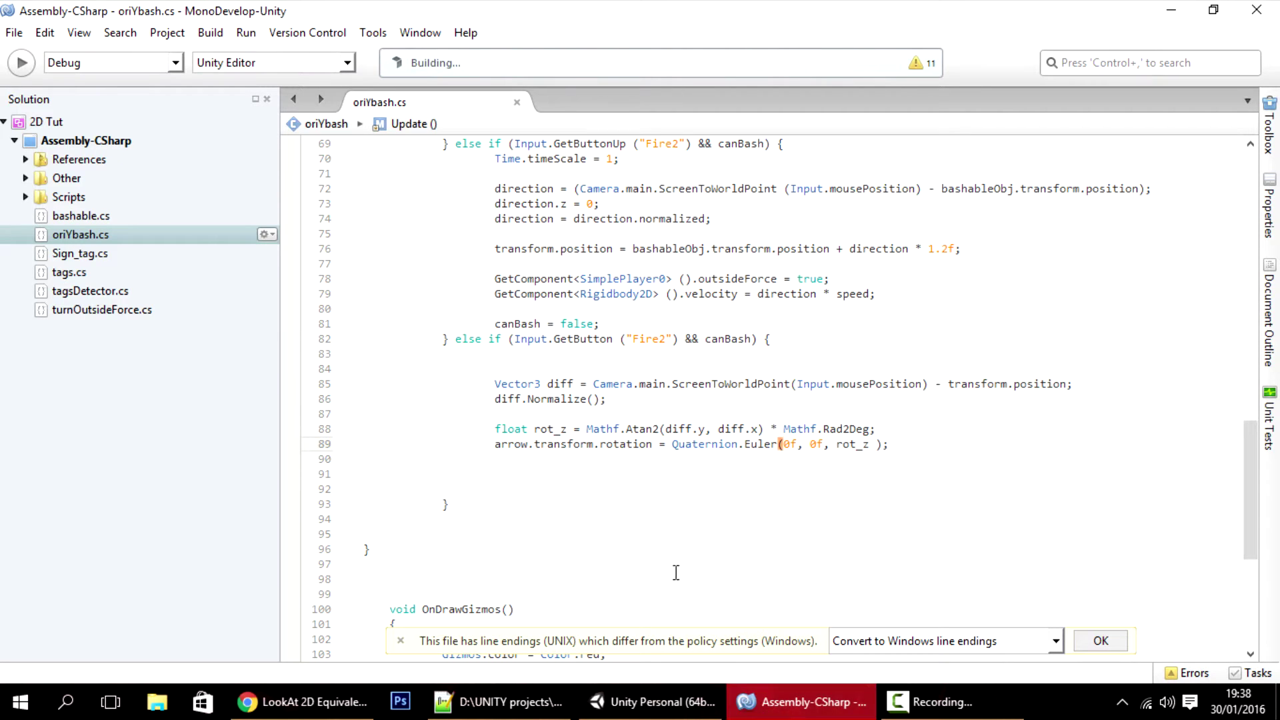
pyautogui.hotkey('alt', 'Tab')
pyautogui.click(607, 57)
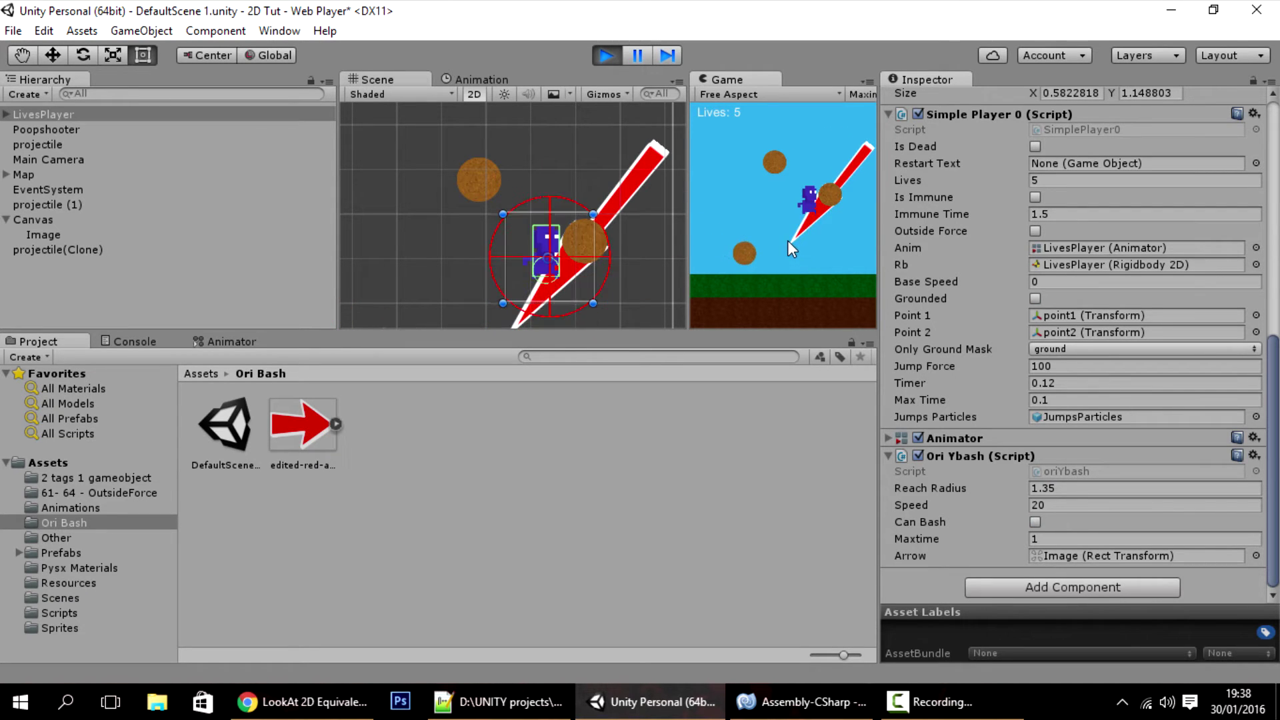
# - Jump the player back and forth near a projectile, hold the bash to check the arrow, then stop
pyautogui.press('space')
pyautogui.press('a')
pyautogui.press('d')
pyautogui.press('space')
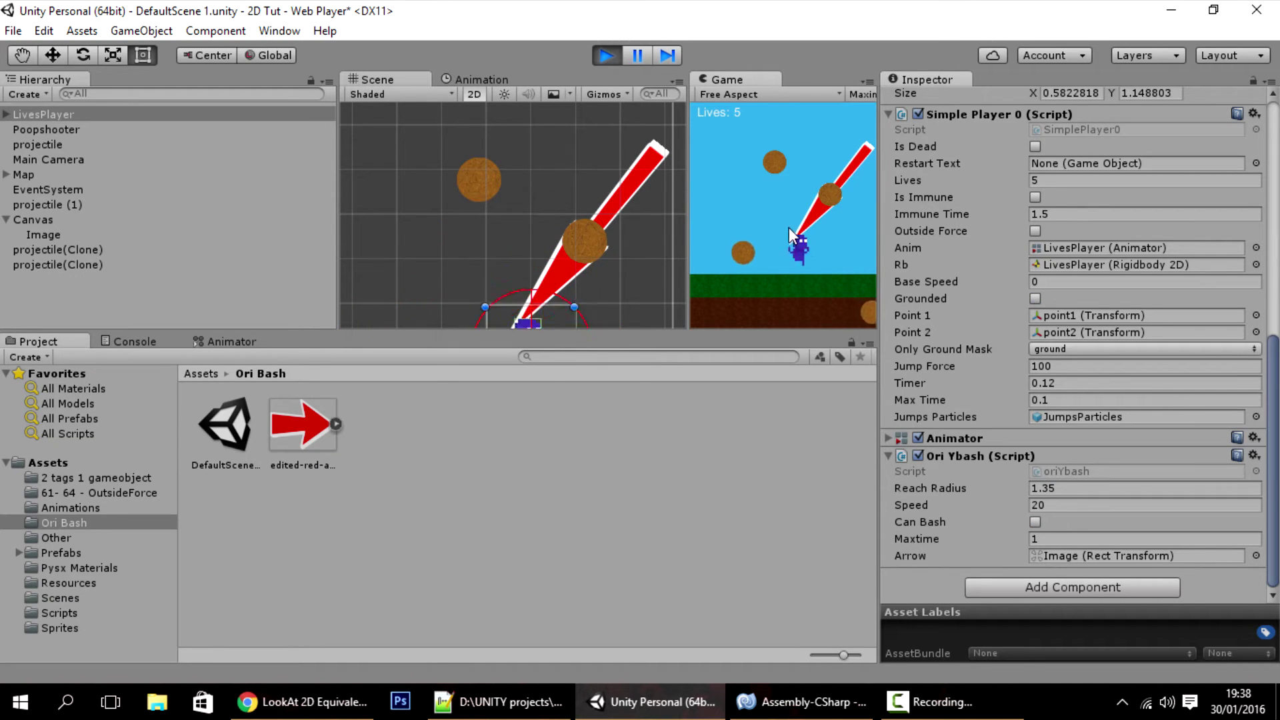
pyautogui.press('a')
pyautogui.press('space')
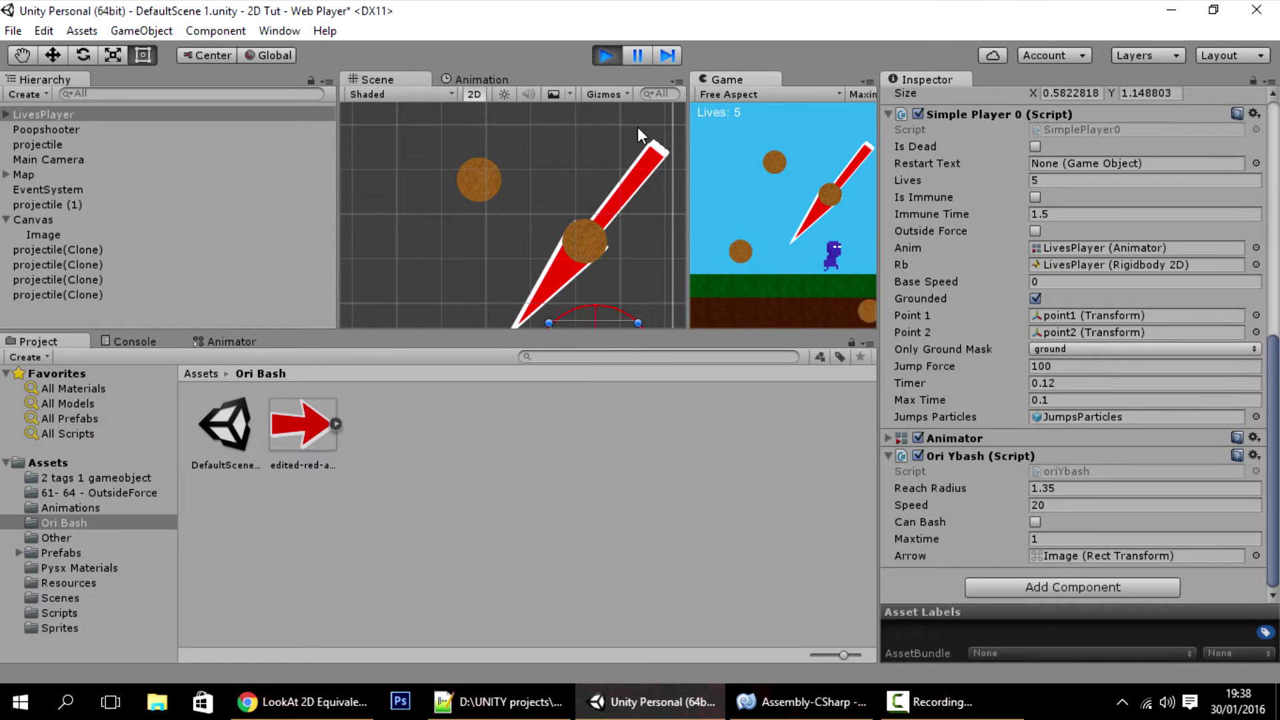
pyautogui.click(605, 64)
# - Add arrow.gameObject.SetActive(false) in Start and copy that line
pyautogui.click(800, 701)
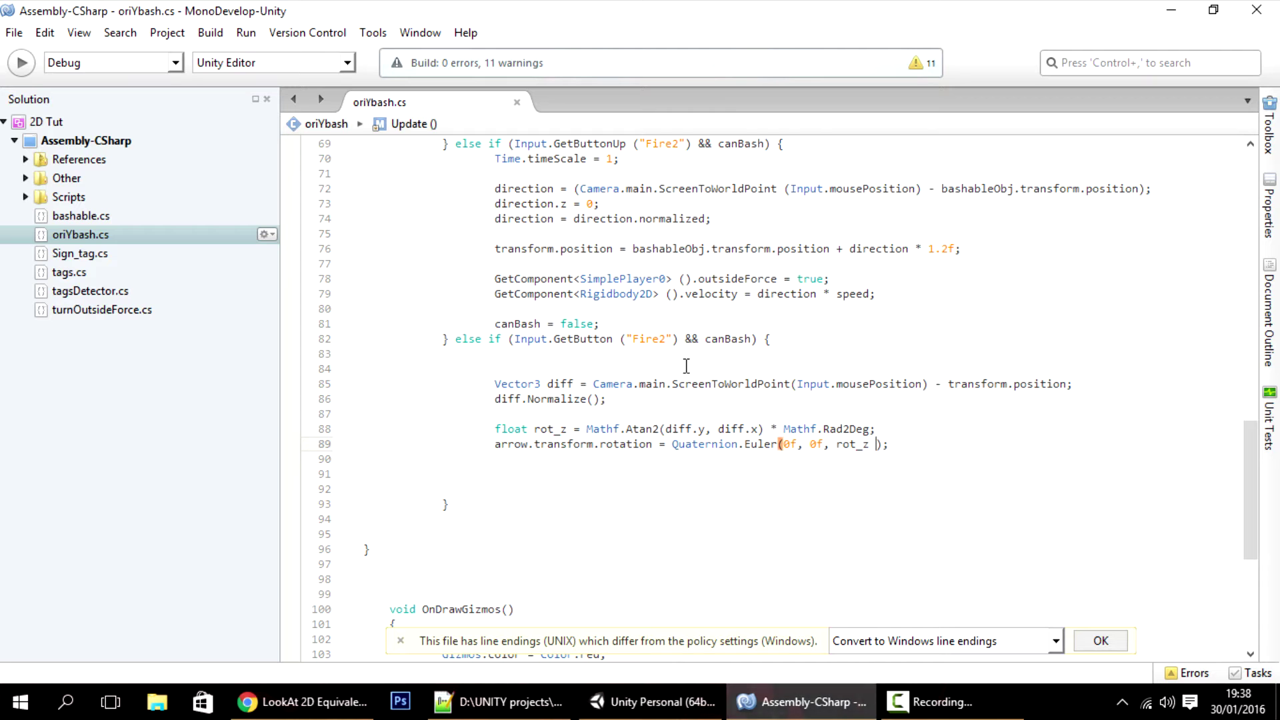
pyautogui.scroll(14, 599, 335)
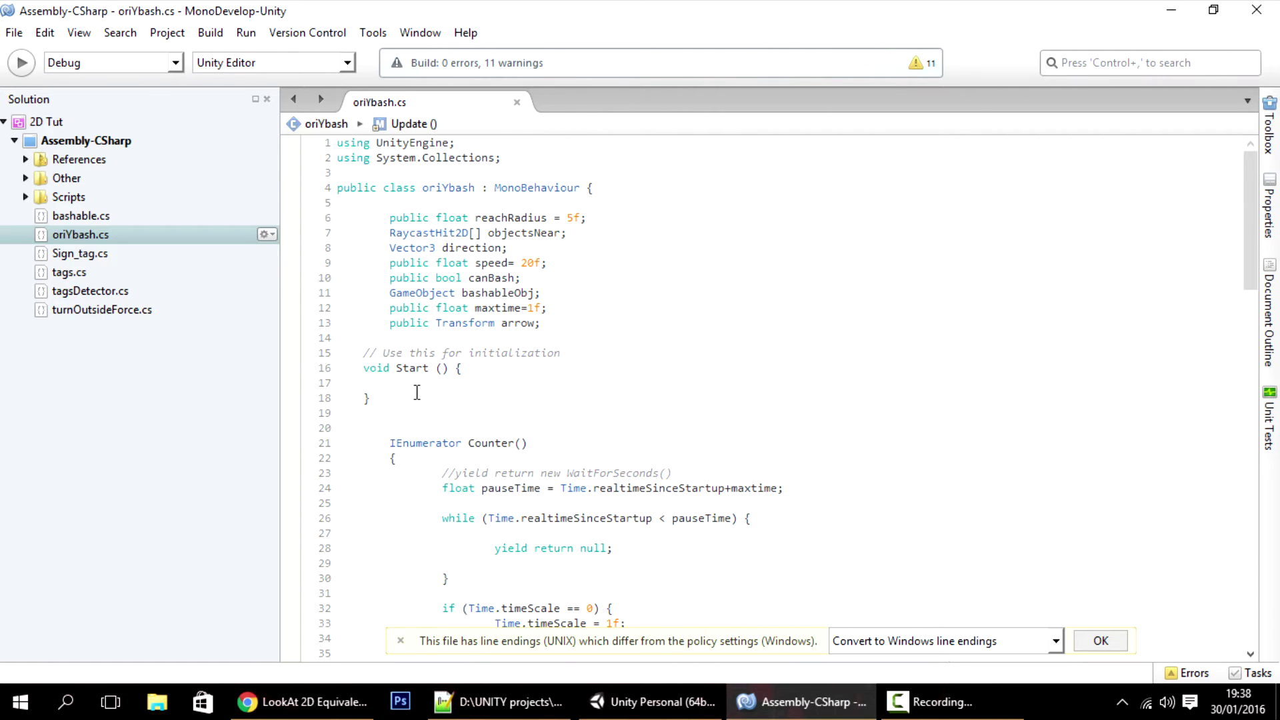
pyautogui.write('arrow.')
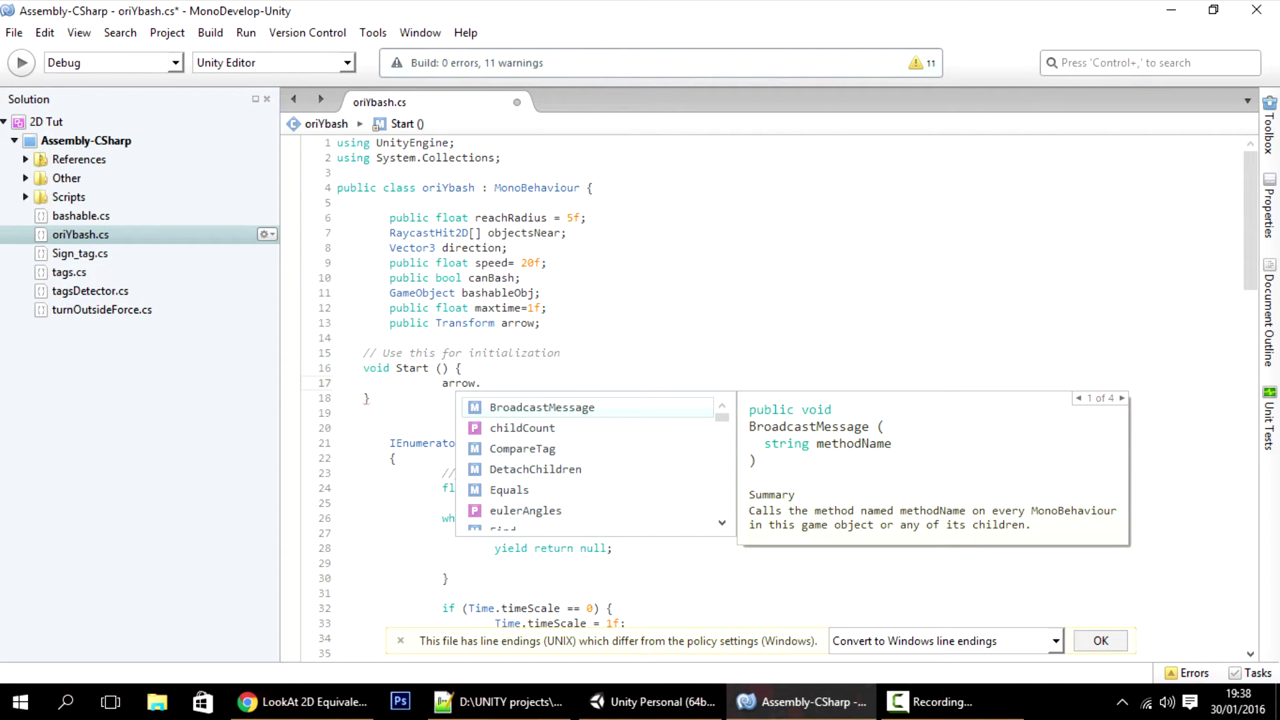
pyautogui.write('gameObject')
pyautogui.press('Return')
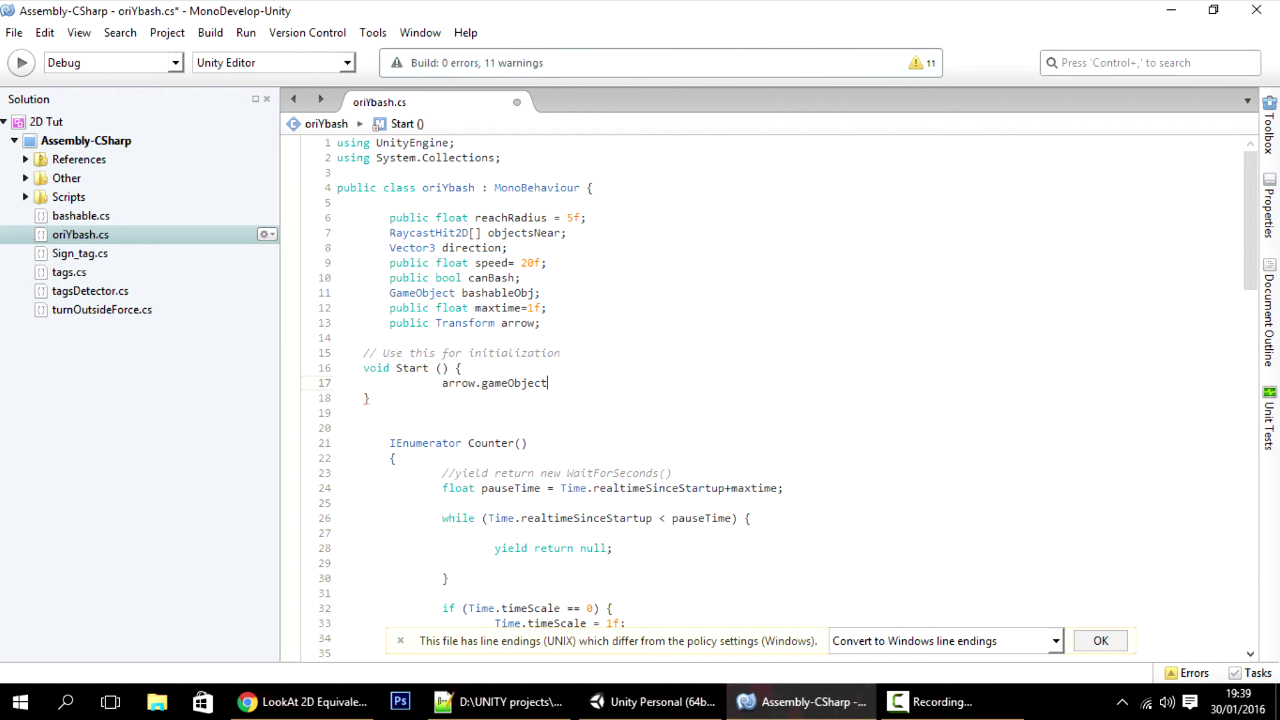
pyautogui.write('.SetActive')
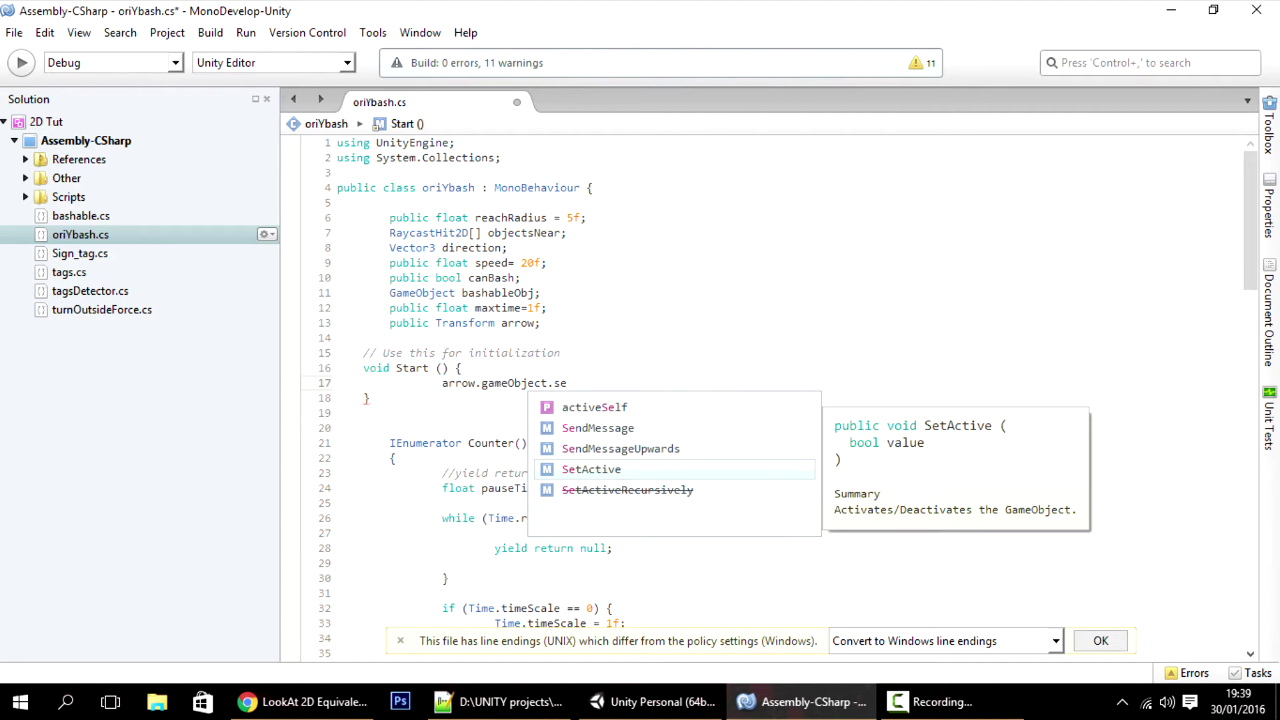
pyautogui.press('Return')
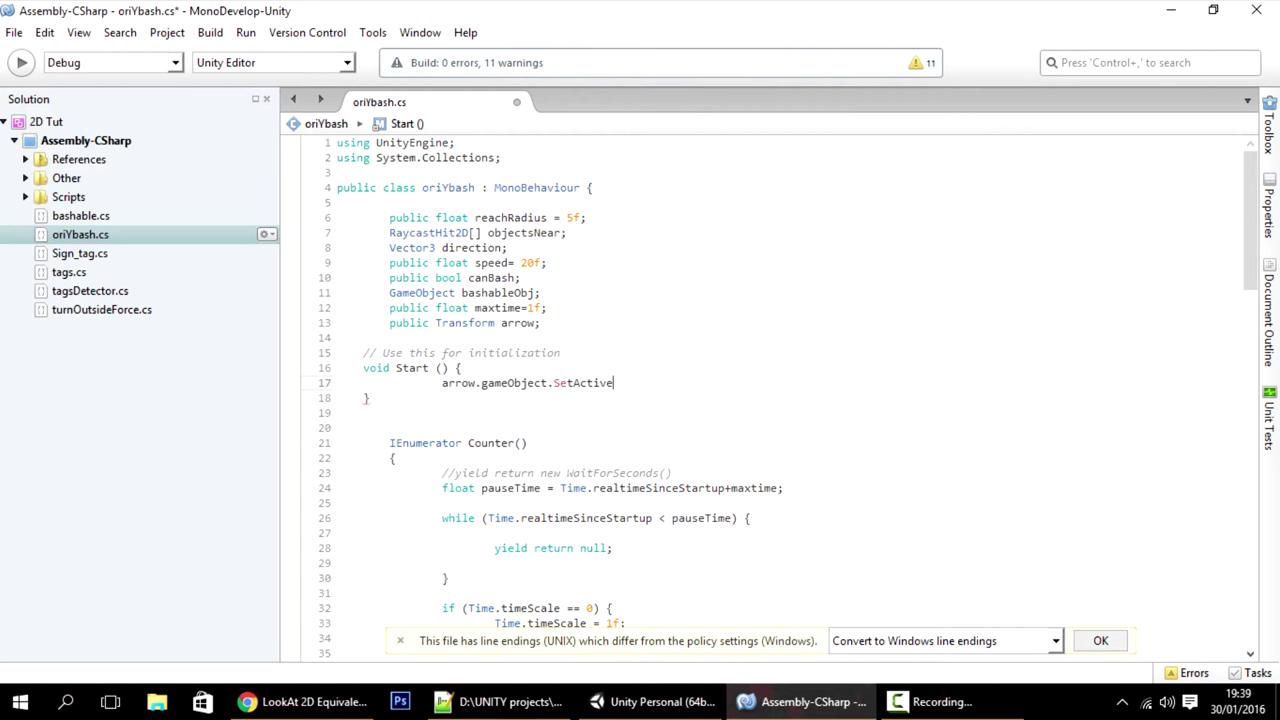
pyautogui.write('(fa')
pyautogui.press('Escape')
pyautogui.moveTo(439, 385); pyautogui.dragTo(693, 390)
pyautogui.hotkey('ctrl', 'c')
# - Paste the line after the arrow Translate call and change its argument to true
pyautogui.scroll(-12, 693, 390)
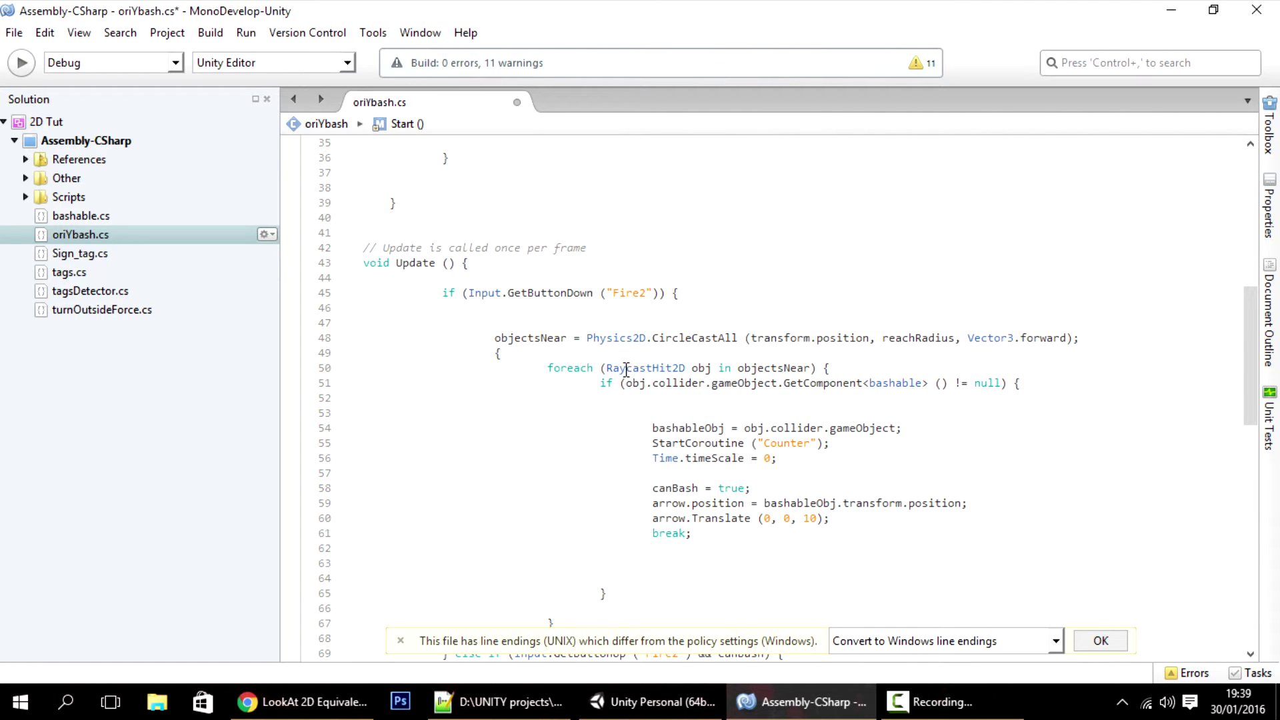
pyautogui.click(842, 454)
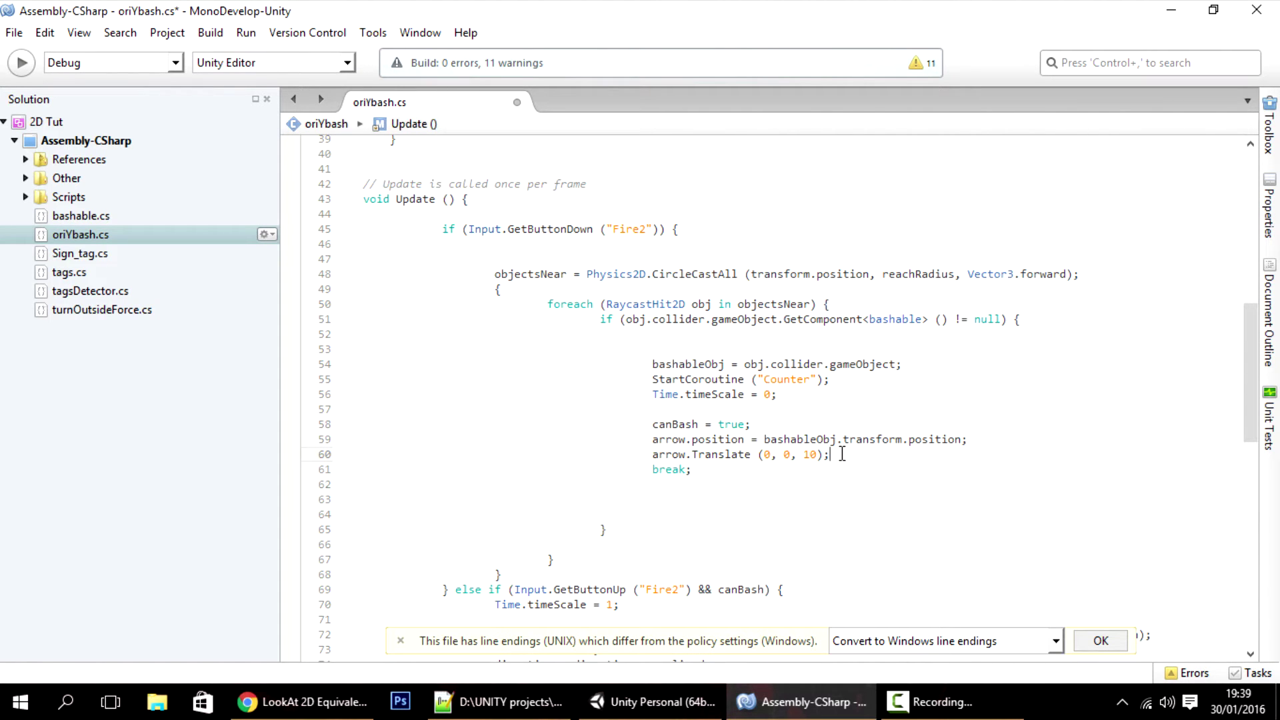
pyautogui.press('Return')
pyautogui.press('Return')
pyautogui.hotkey('ctrl', 'v')
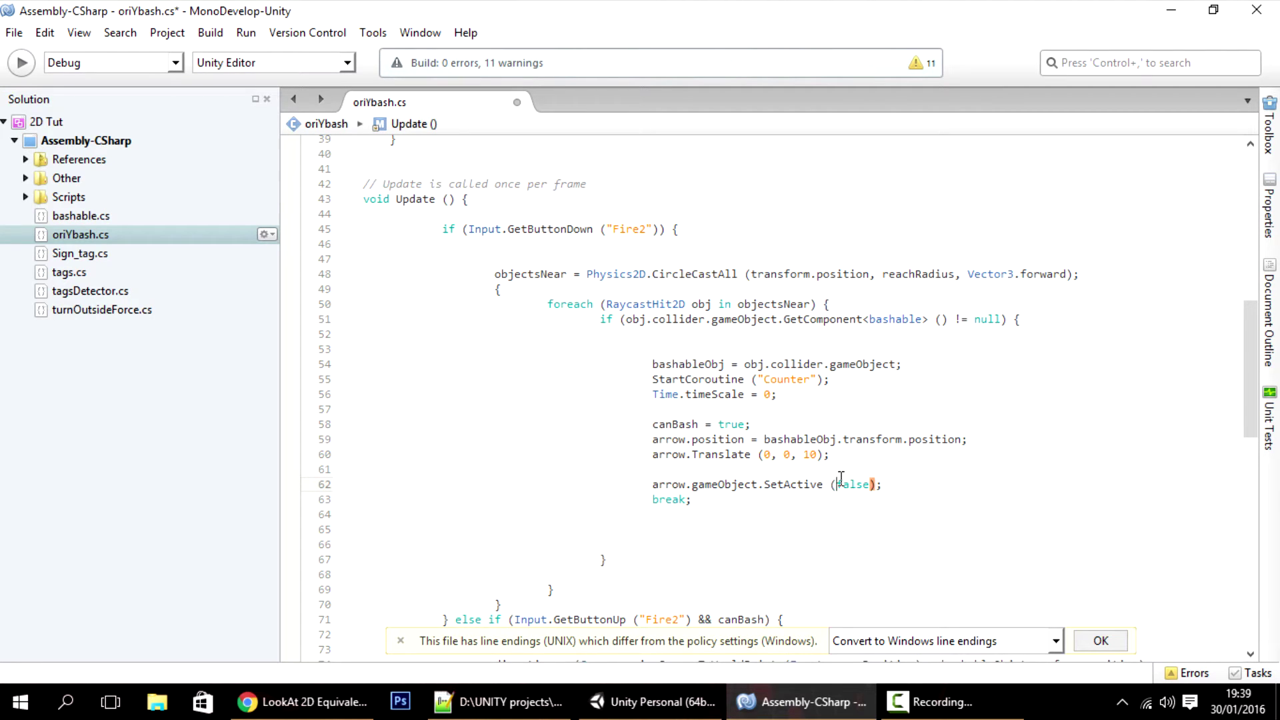
pyautogui.write('true')
# - Paste SetActive(false) after canBash = false in the Fire2 release branch and save
pyautogui.scroll(-10, 915, 452)
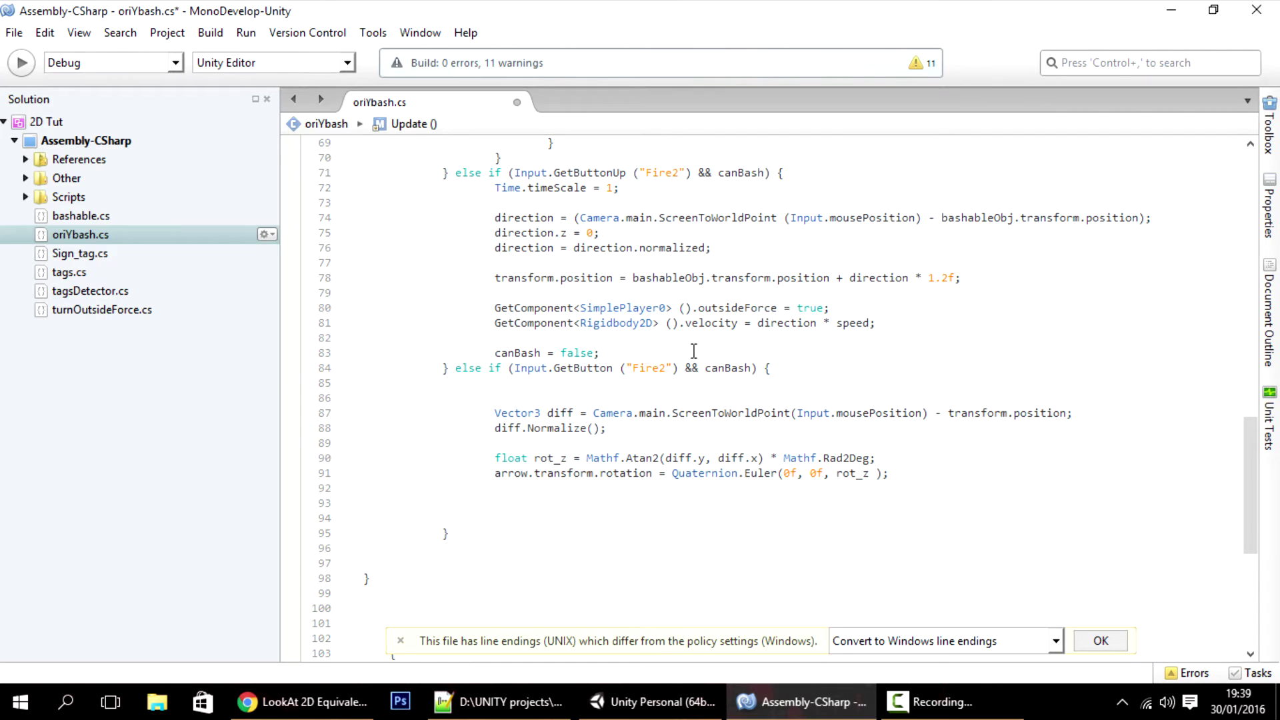
pyautogui.scroll(3, 647, 302)
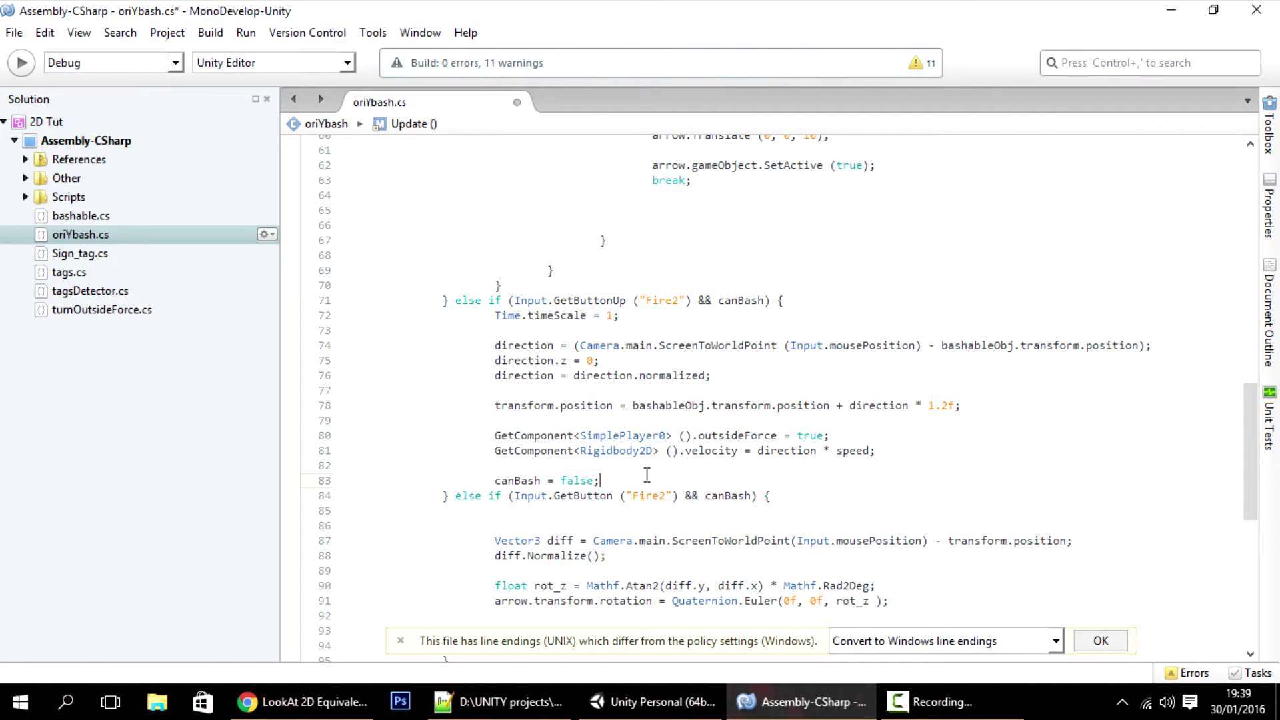
pyautogui.press('Return')
pyautogui.press('Return')
pyautogui.press('Return')
pyautogui.press('Up')
pyautogui.press('Up')
pyautogui.hotkey('ctrl', 'v')
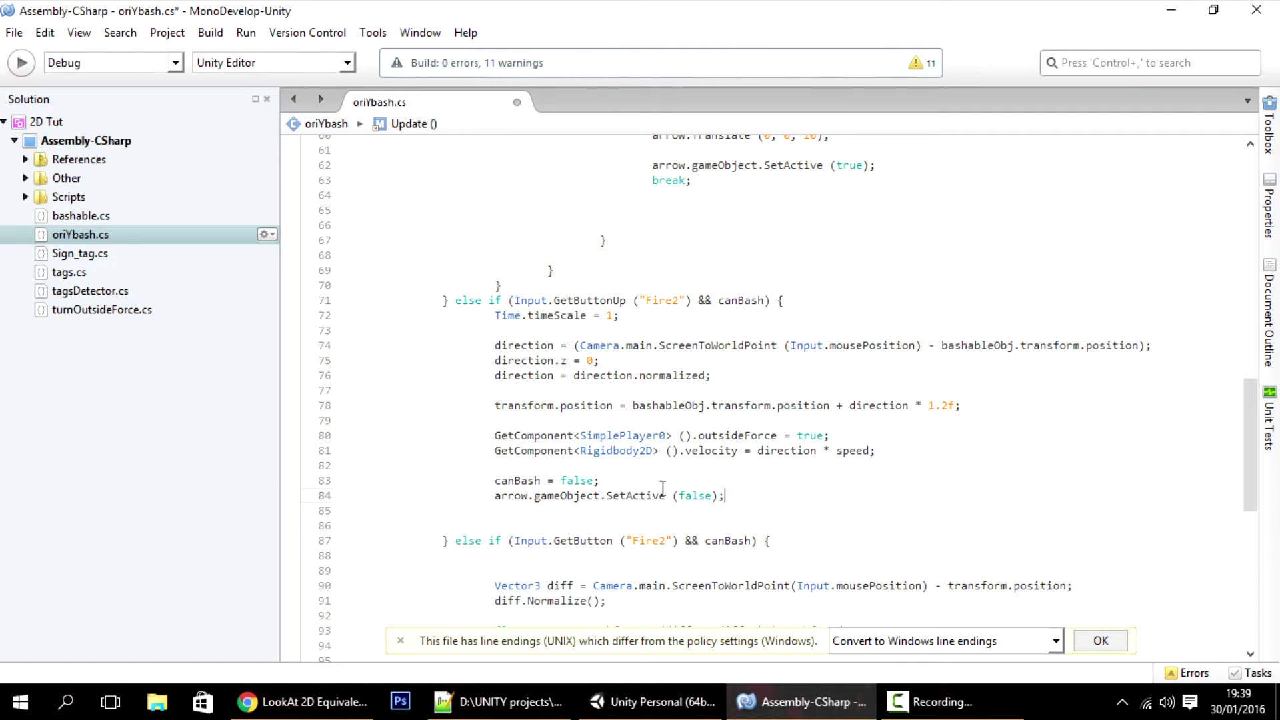
pyautogui.moveTo(681, 490); pyautogui.dragTo(712, 489)
pyautogui.scroll(4, 713, 487)
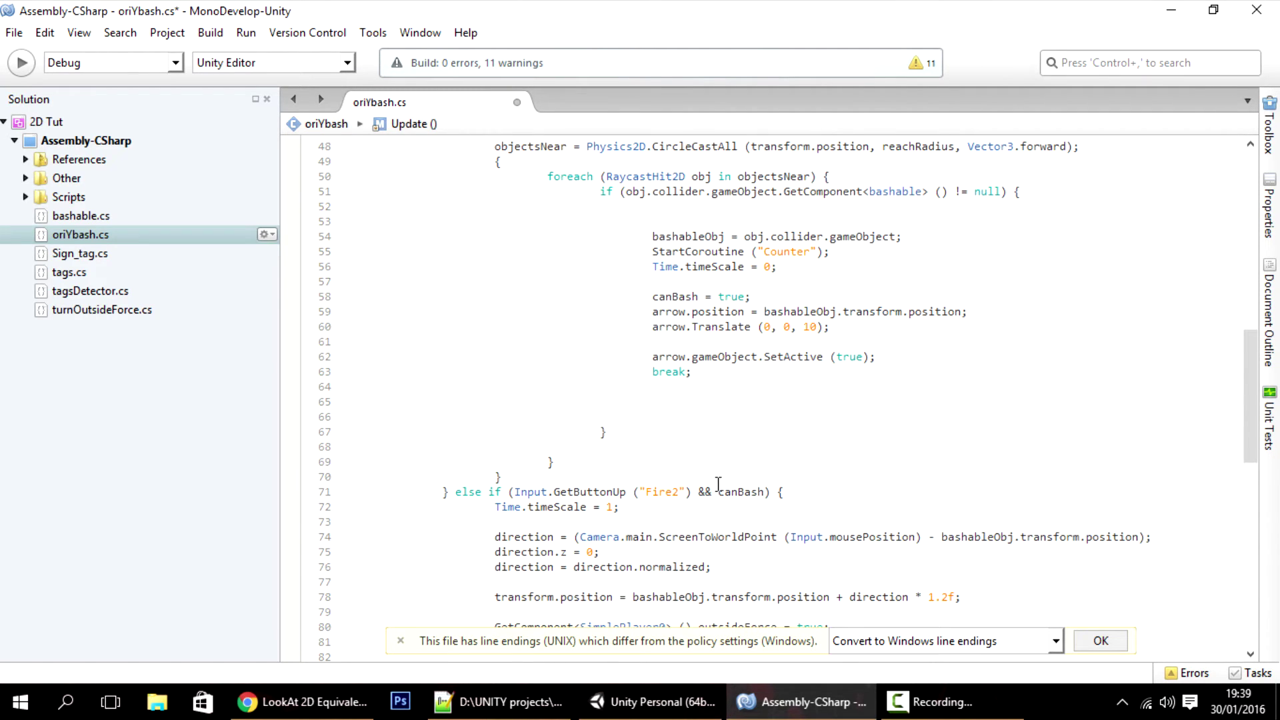
pyautogui.hotkey('ctrl', 's')
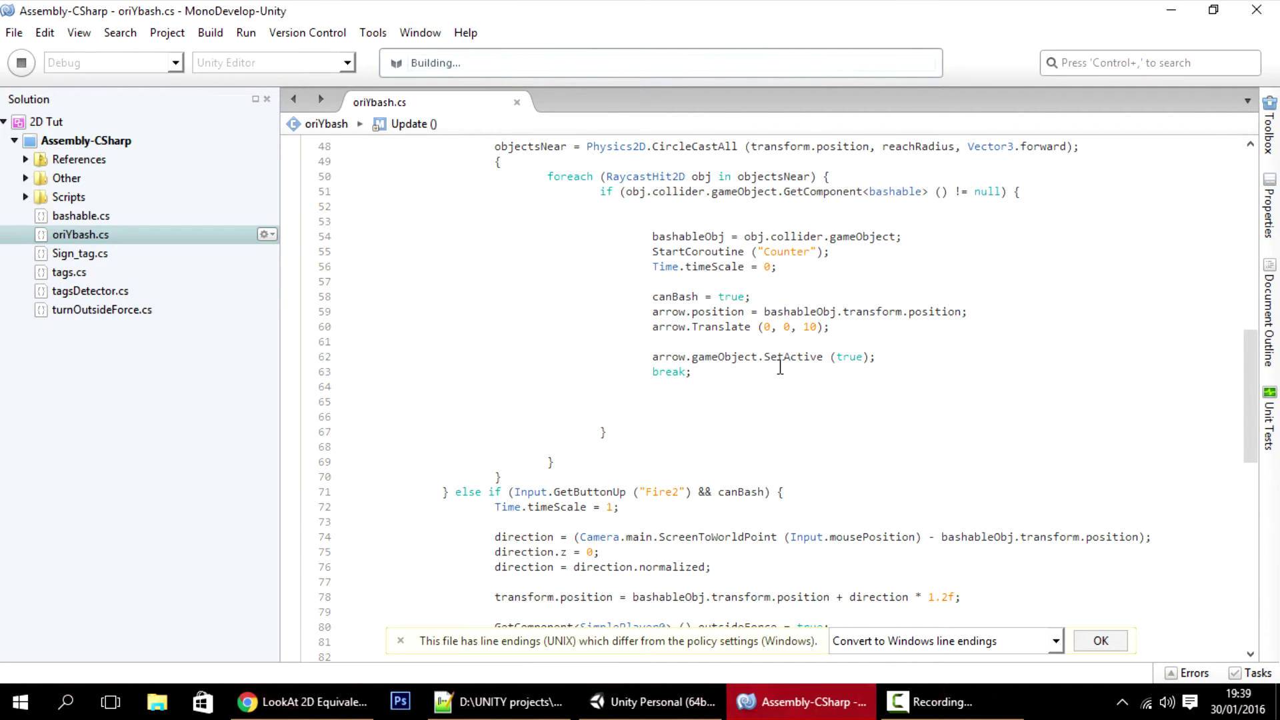
pyautogui.hotkey('alt', 'Tab')
# - Bash off projectiles twice in Play mode, aiming the arrow down-left
pyautogui.press('d')
pyautogui.press('space')
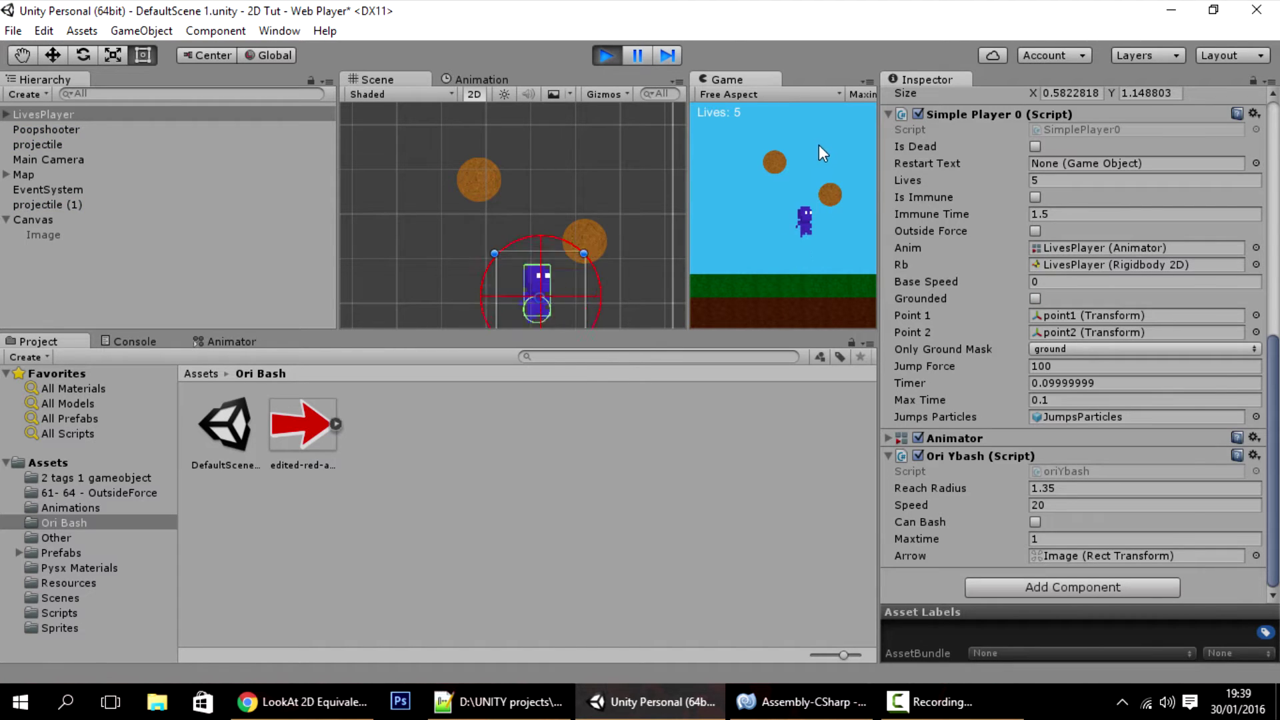
pyautogui.moveTo(818, 145); pyautogui.dragTo(732, 236, button='right')
pyautogui.press('d')
pyautogui.press('space')
pyautogui.moveTo(756, 141); pyautogui.dragTo(735, 297, button='right')
pyautogui.press('d')
pyautogui.press('a')
pyautogui.press('space')
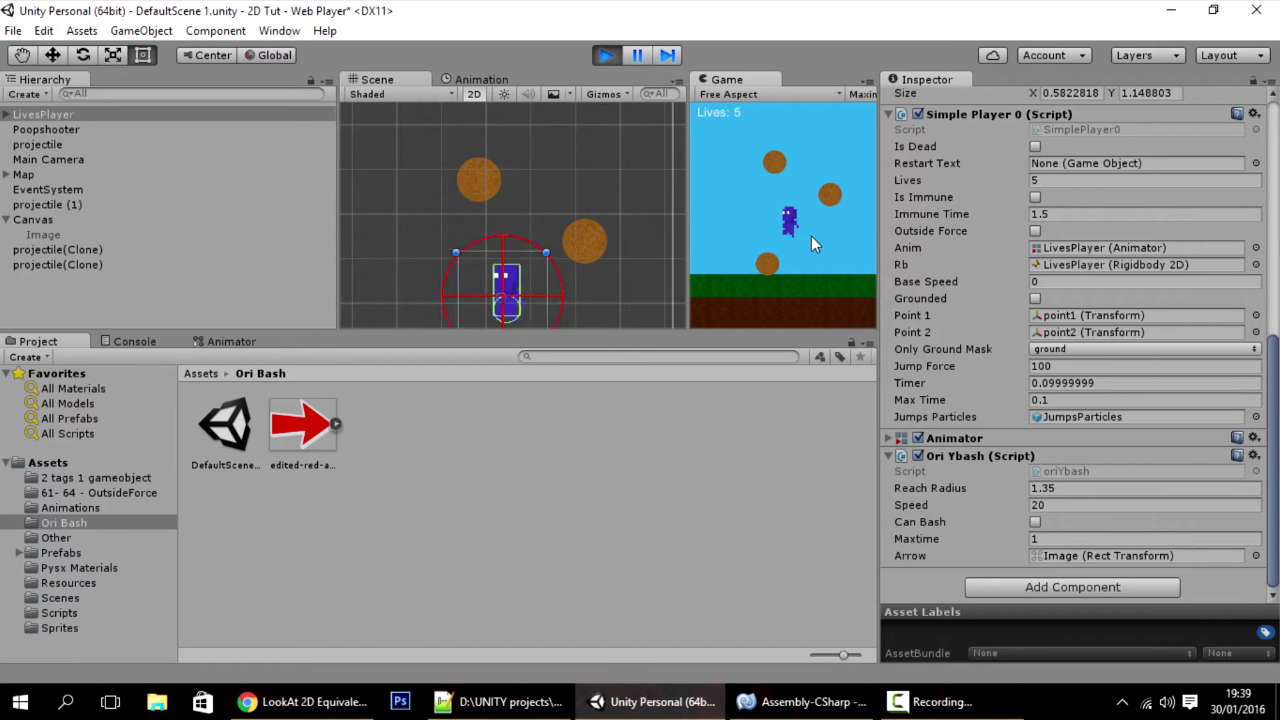
# - Jump up to another projectile, hold the bash to show the red arrow, and aim it
pyautogui.press('d')
pyautogui.press('space')
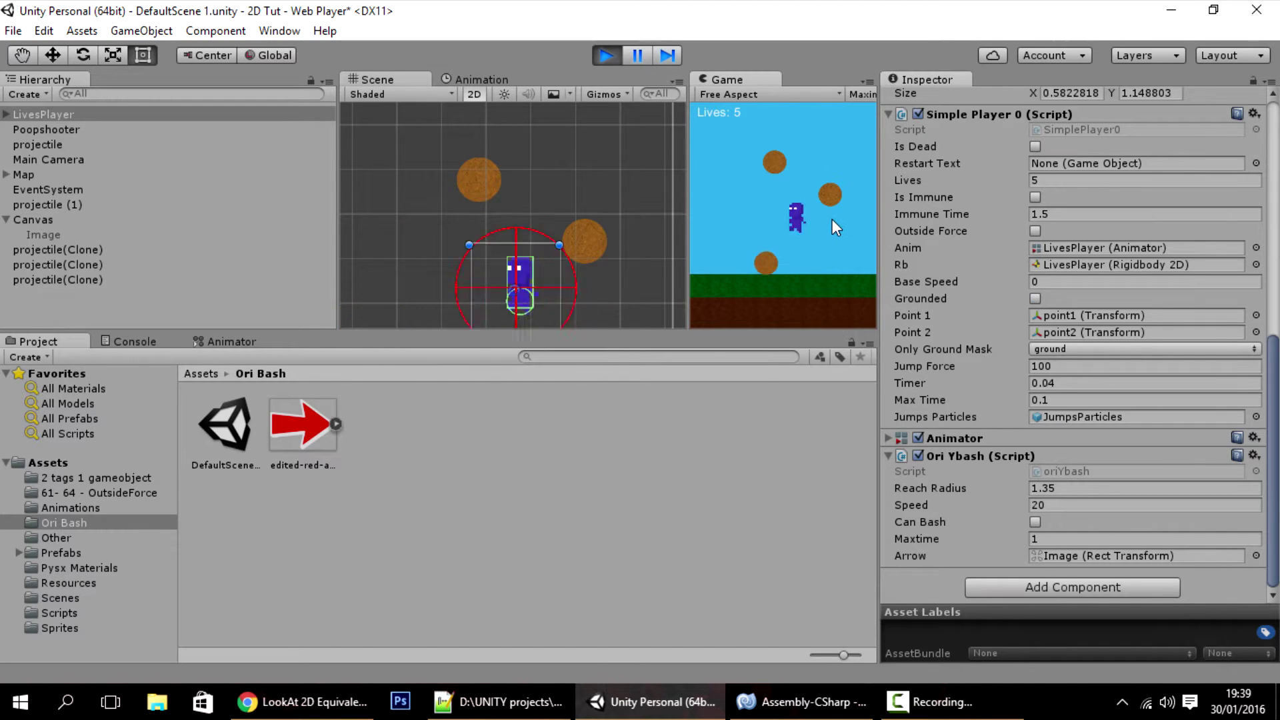
pyautogui.press('space')
pyautogui.moveTo(851, 198); pyautogui.dragTo(776, 223)
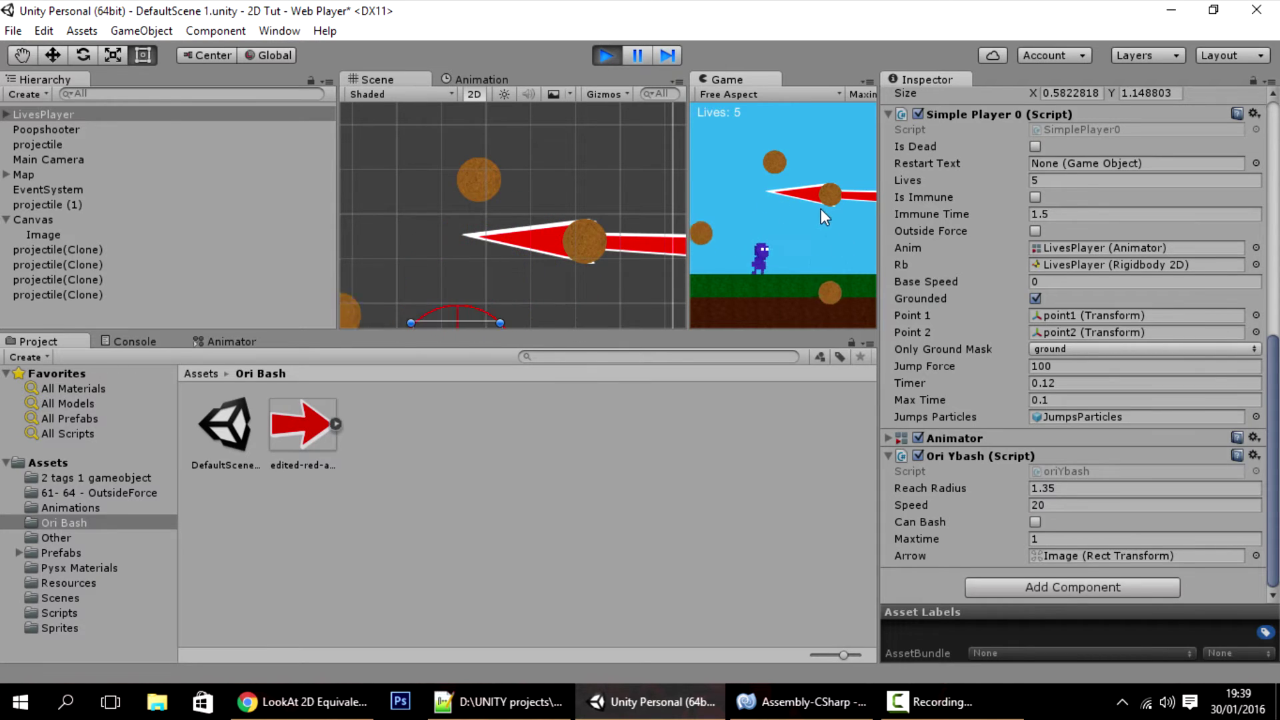
pyautogui.press('d')
pyautogui.press('space')
pyautogui.press('a')
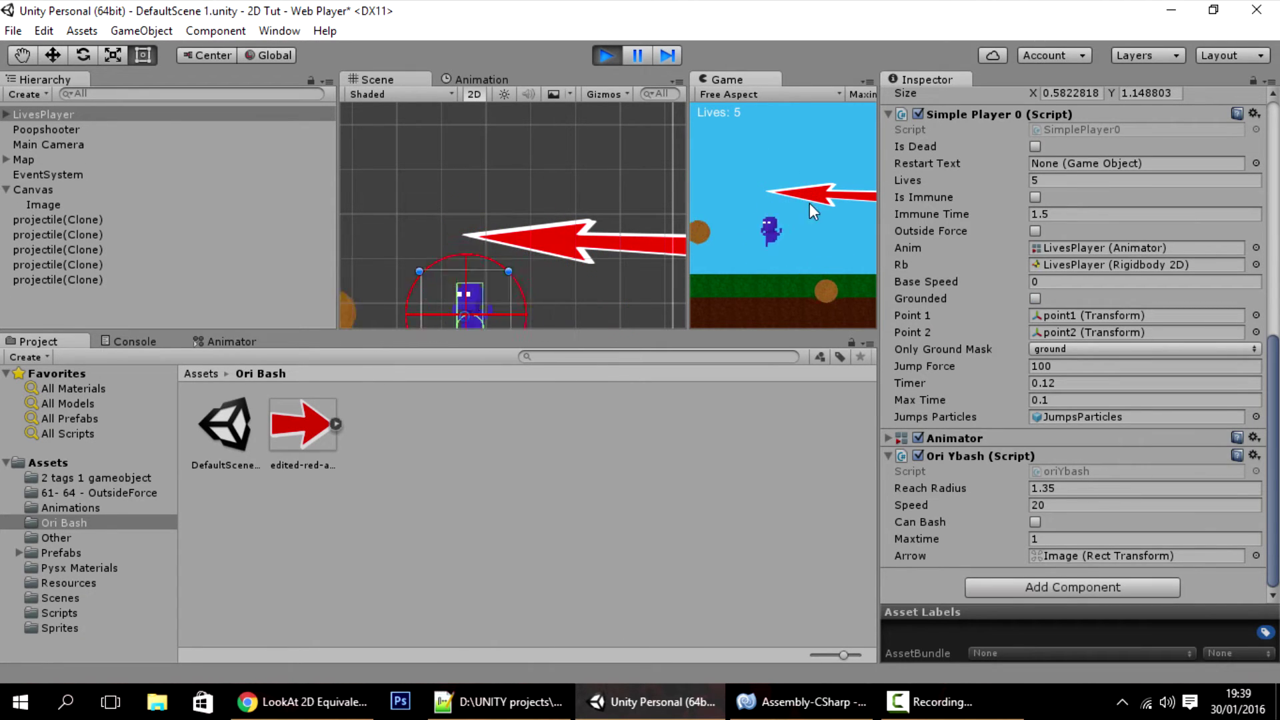
pyautogui.press('d')
pyautogui.press('space')
pyautogui.press('a')
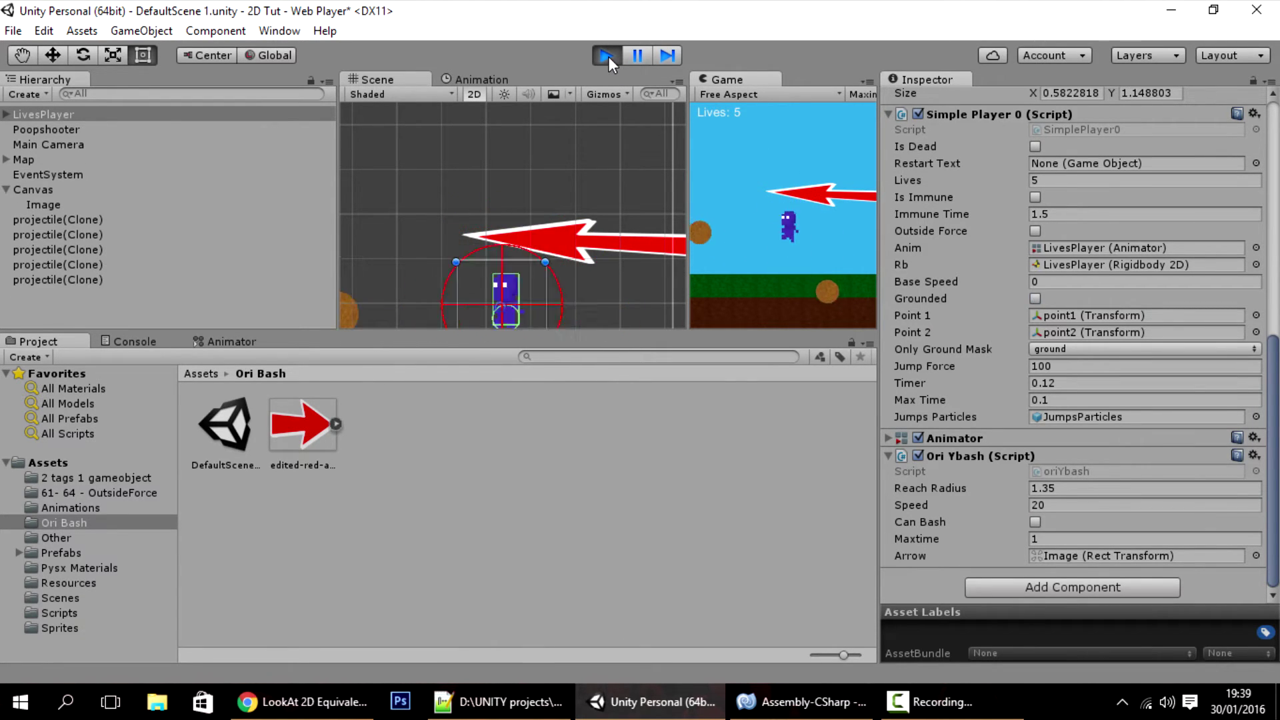
# - Stop Play mode and return to oriYbash.cs in MonoDevelop
pyautogui.click(607, 56)
pyautogui.click(799, 702)
pyautogui.scroll(7, 716, 336)
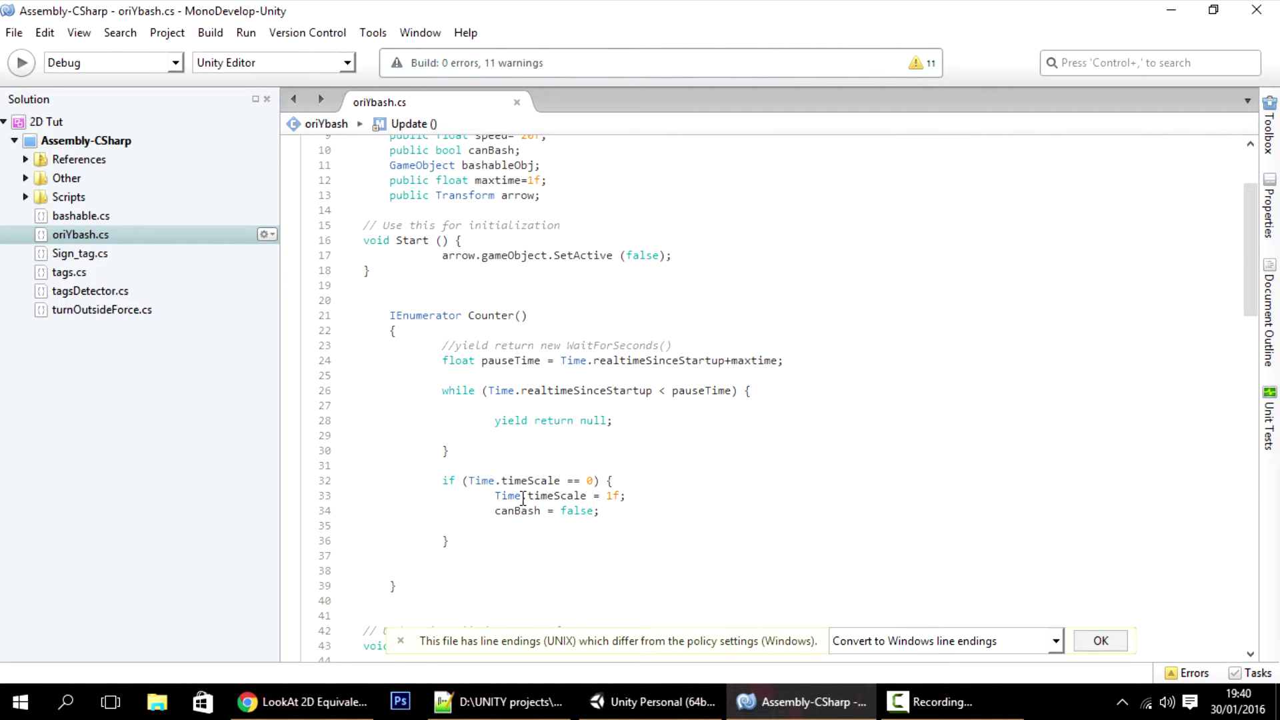
# - Add arrow.gameObject.SetActive (false); after line 34 in Counter(), save, and return to Unity
pyautogui.click(620, 507)
pyautogui.press('Return')
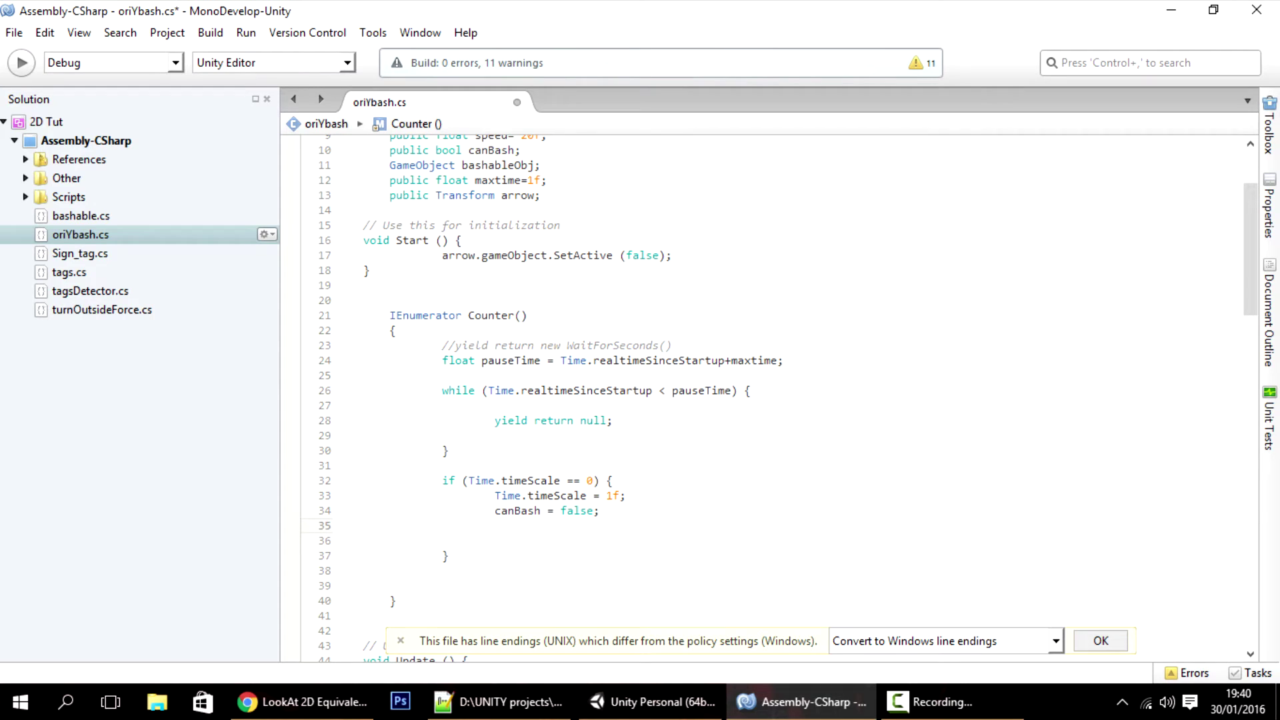
pyautogui.write('arrow.gameObject.SetActive (false);')
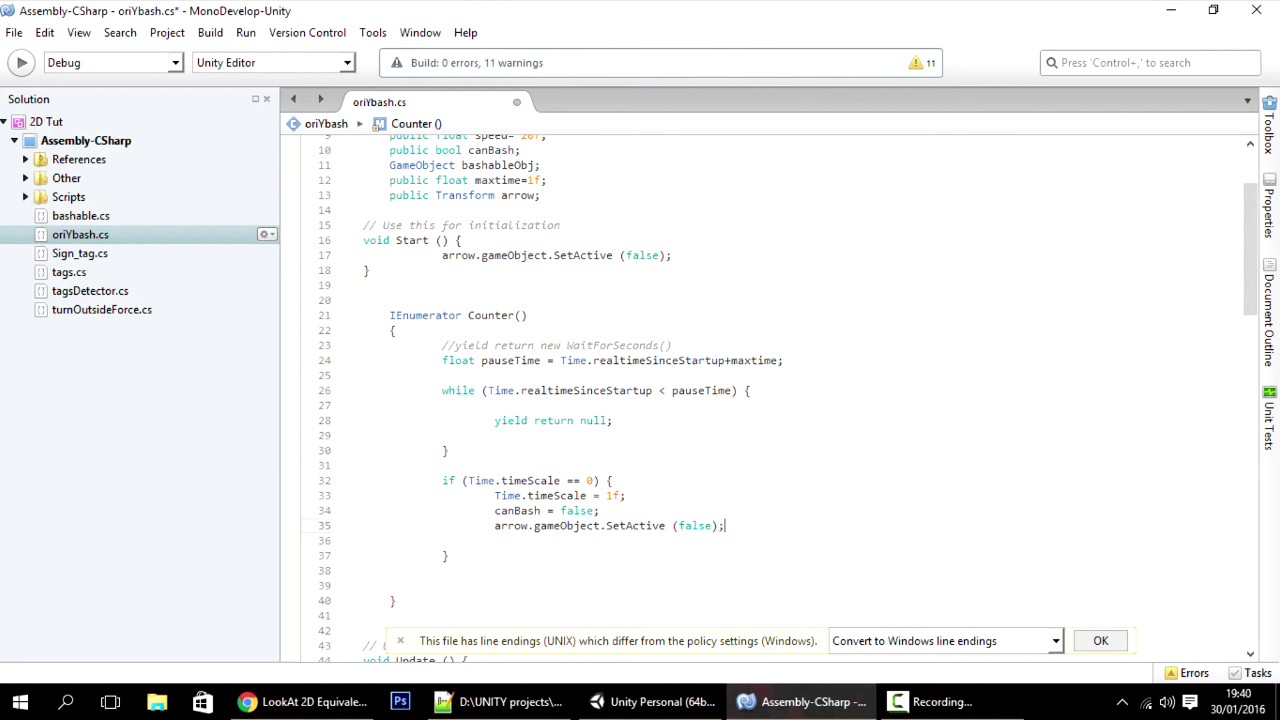
pyautogui.hotkey('ctrl', 's')
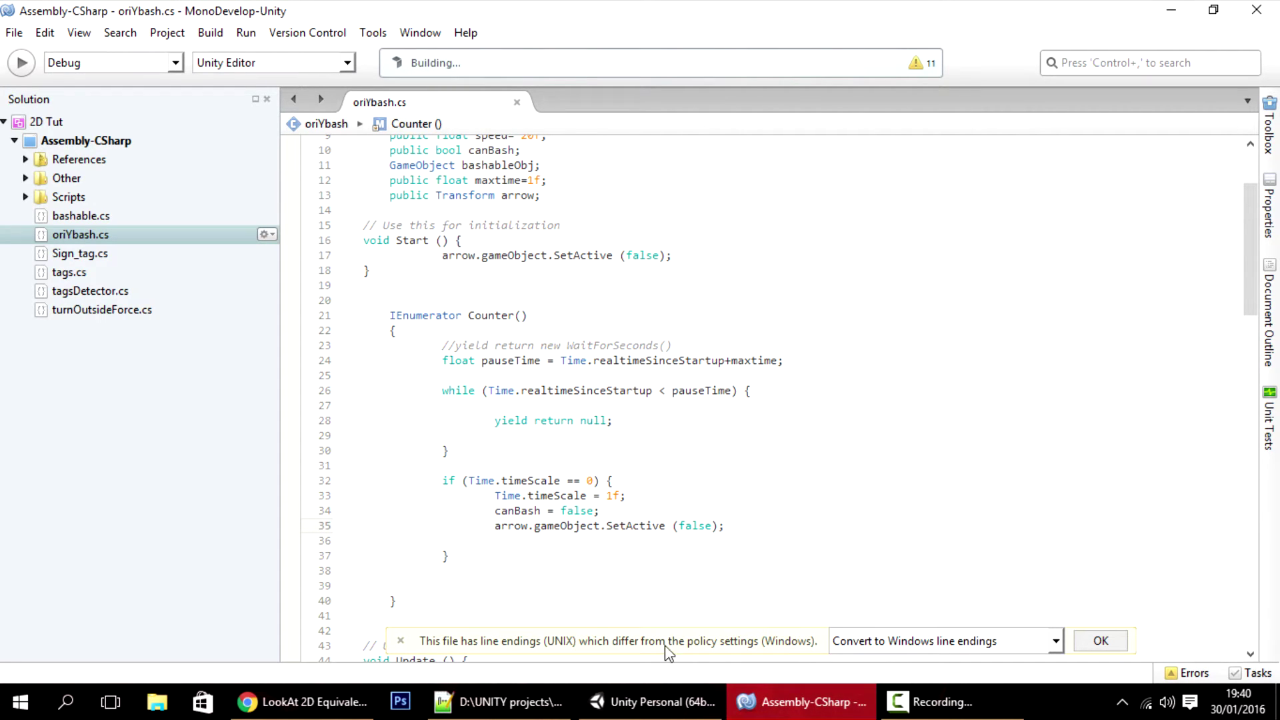
pyautogui.click(665, 706)
pyautogui.click(601, 63)
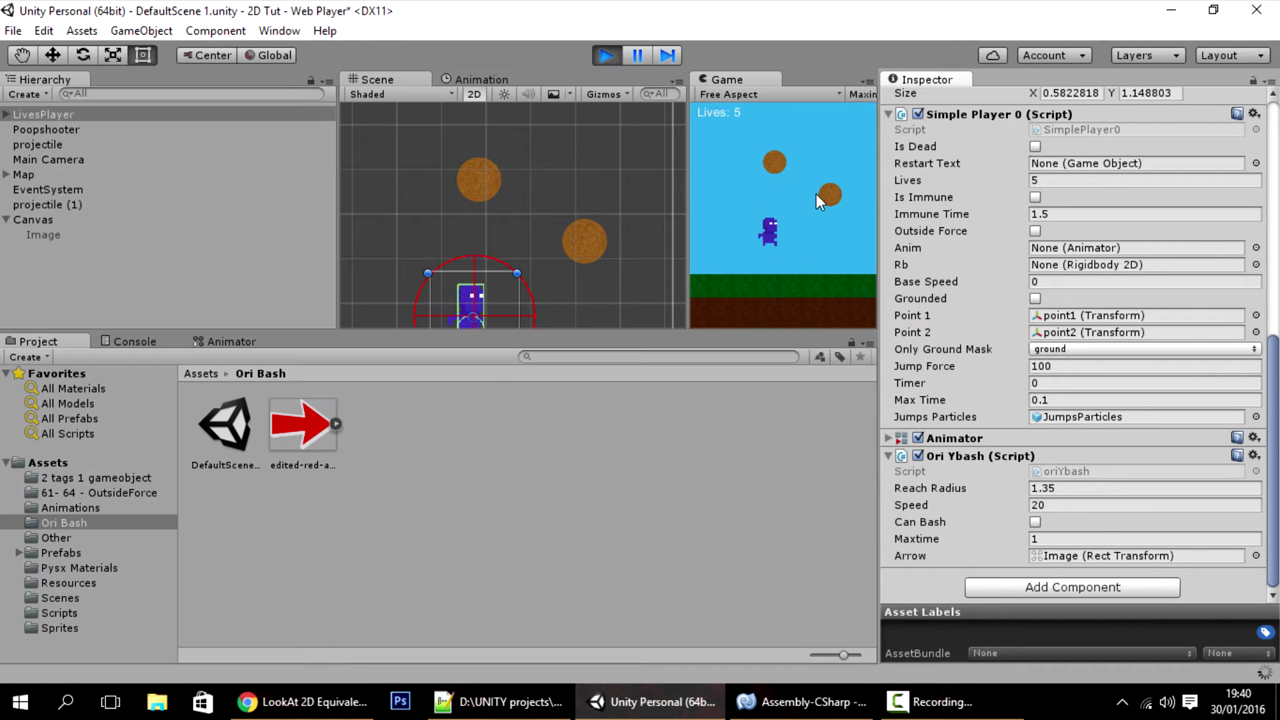
# - Test the bash in Play mode with a jump and an aimed launch, then stop
pyautogui.press('space')
pyautogui.moveTo(821, 166); pyautogui.dragTo(761, 235)
pyautogui.press('d')
pyautogui.press('space')
pyautogui.press('space')
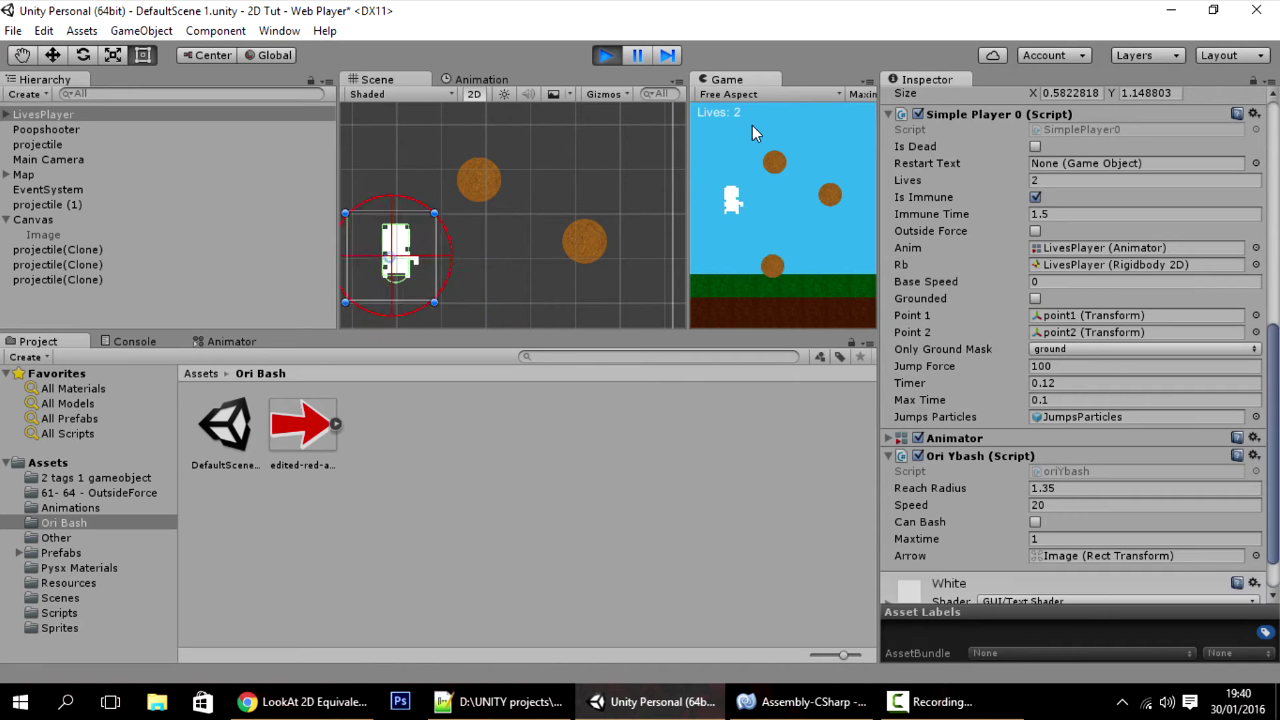
pyautogui.click(604, 55)
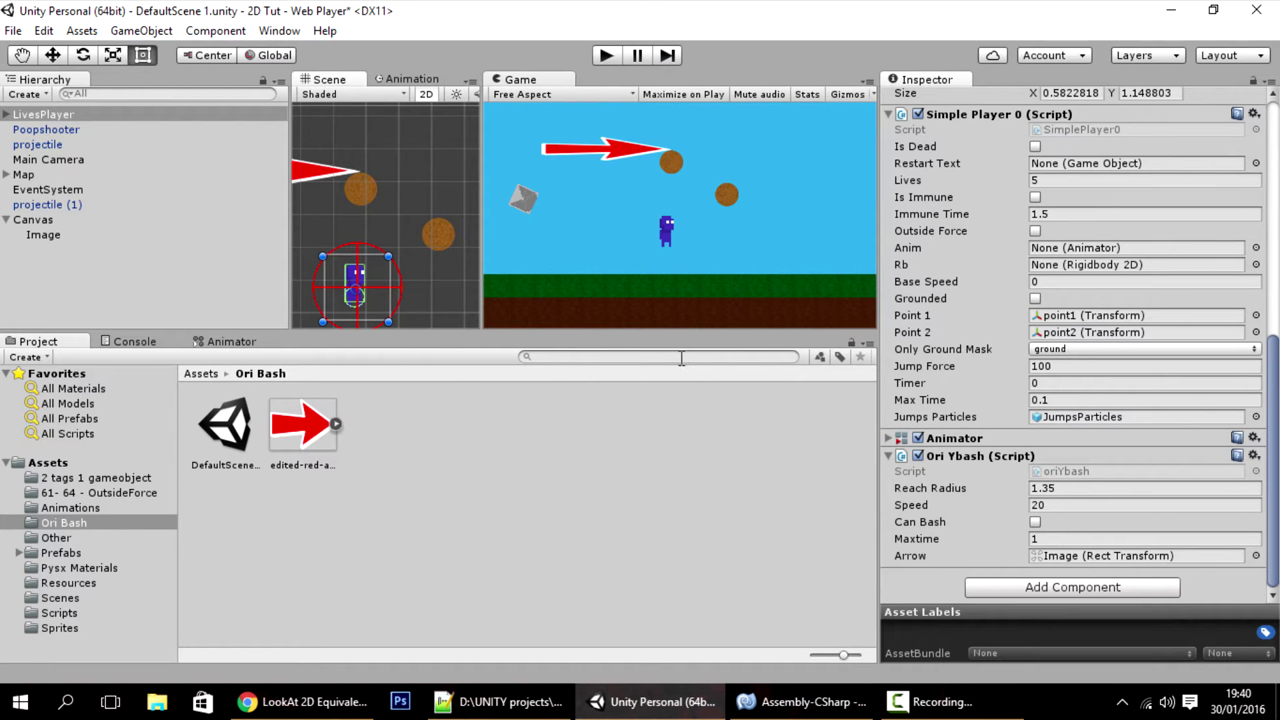
# - Enlarge the Scene and Game views, narrow the Inspector, and play-test the bash again
pyautogui.moveTo(683, 331); pyautogui.dragTo(800, 411)
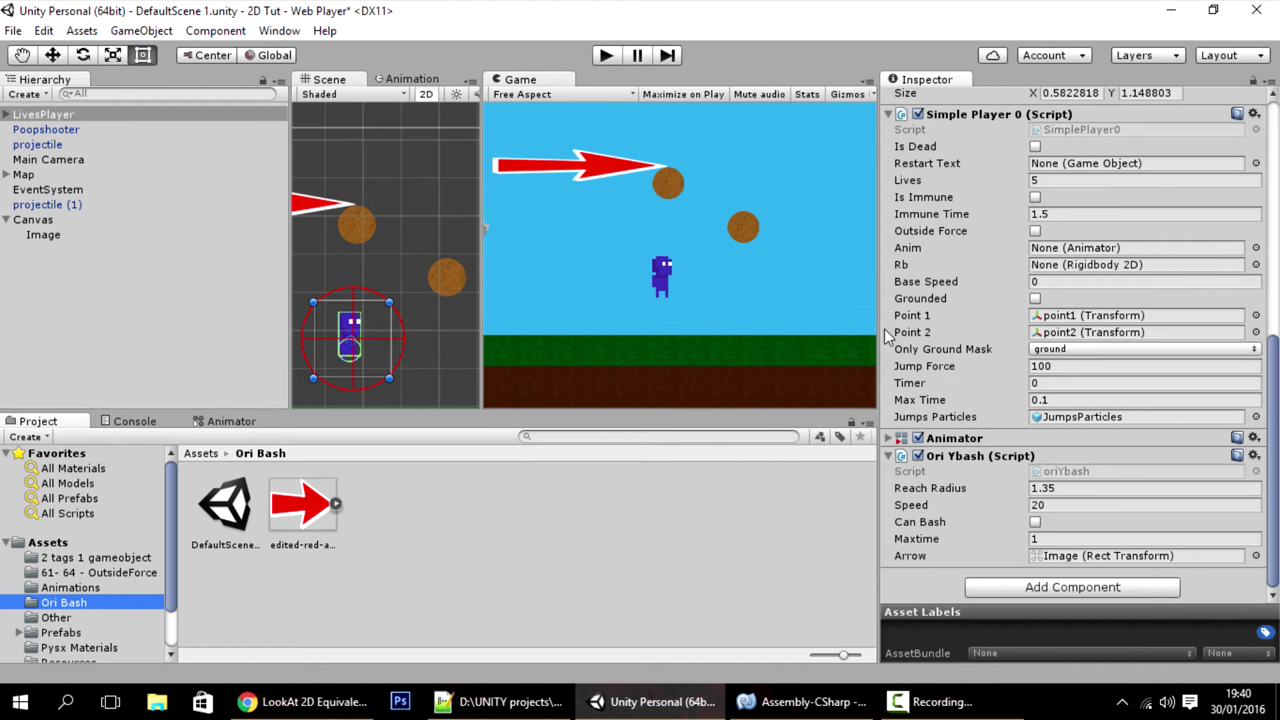
pyautogui.moveTo(879, 330); pyautogui.dragTo(1009, 310)
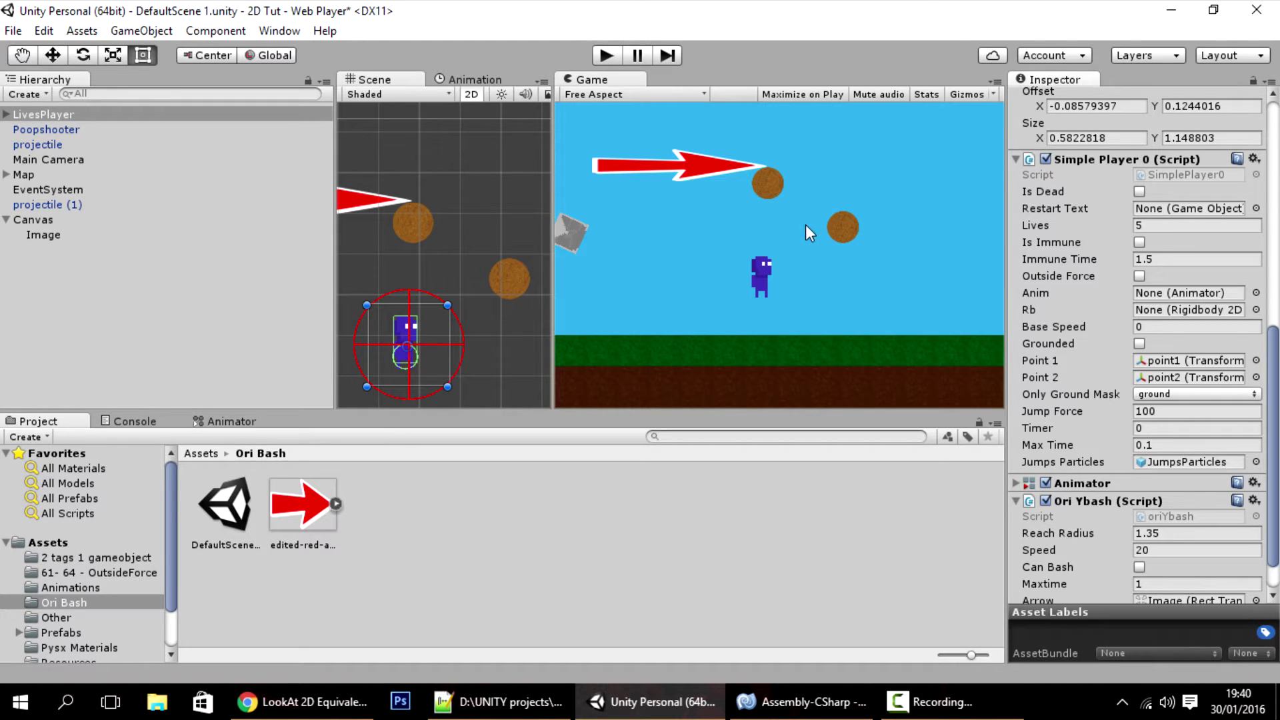
pyautogui.click(605, 54)
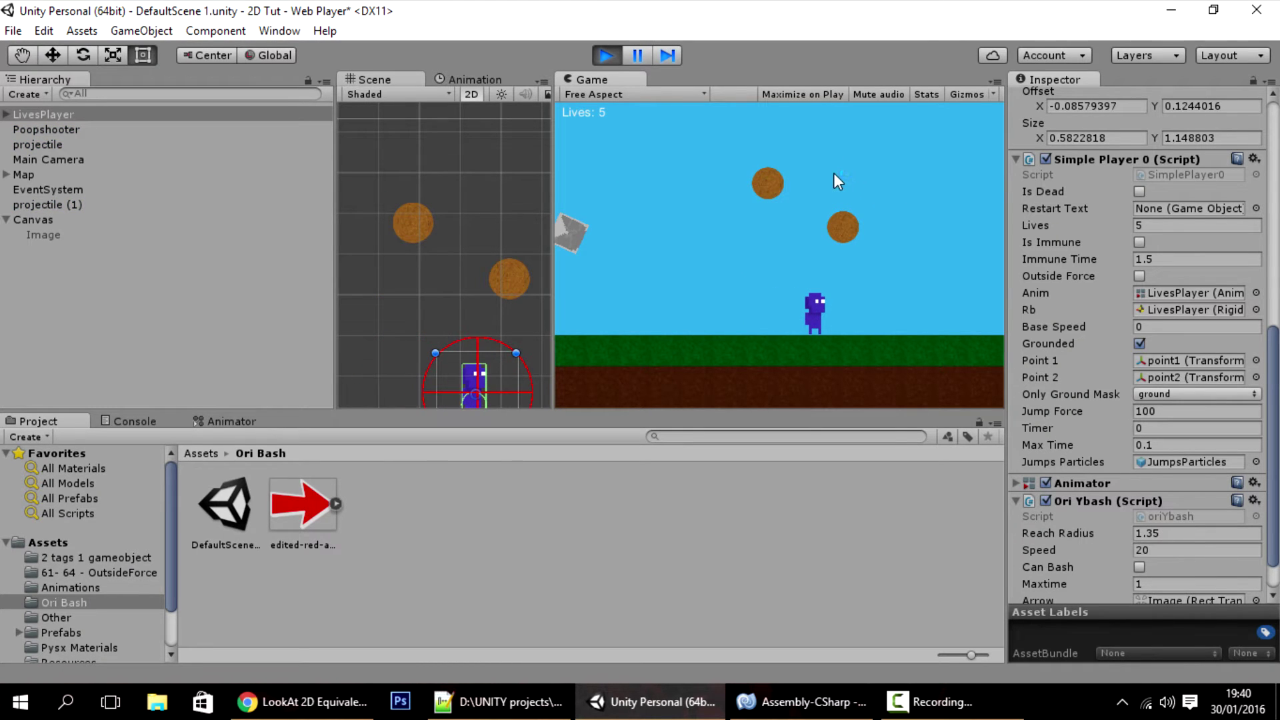
pyautogui.press('a')
pyautogui.press('space')
pyautogui.moveTo(871, 217); pyautogui.dragTo(805, 202)
pyautogui.press('space')
pyautogui.press('space')
pyautogui.moveTo(879, 175); pyautogui.dragTo(878, 174)
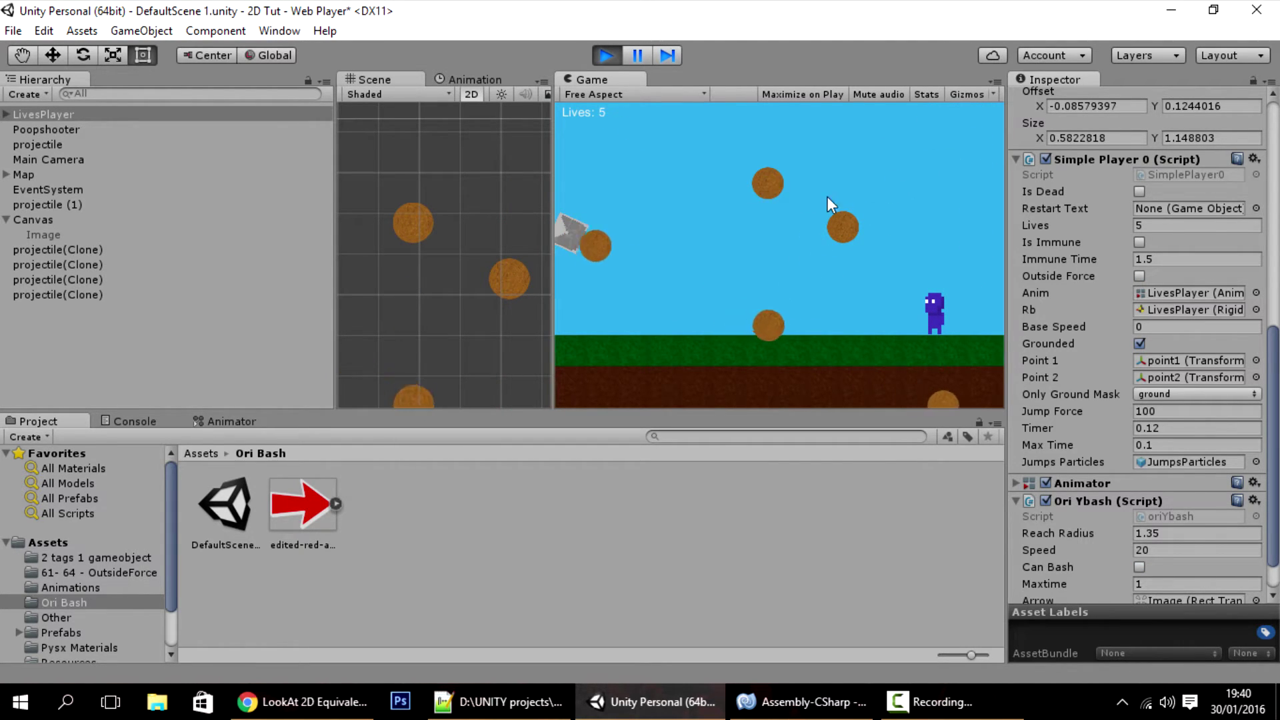
pyautogui.click(608, 56)
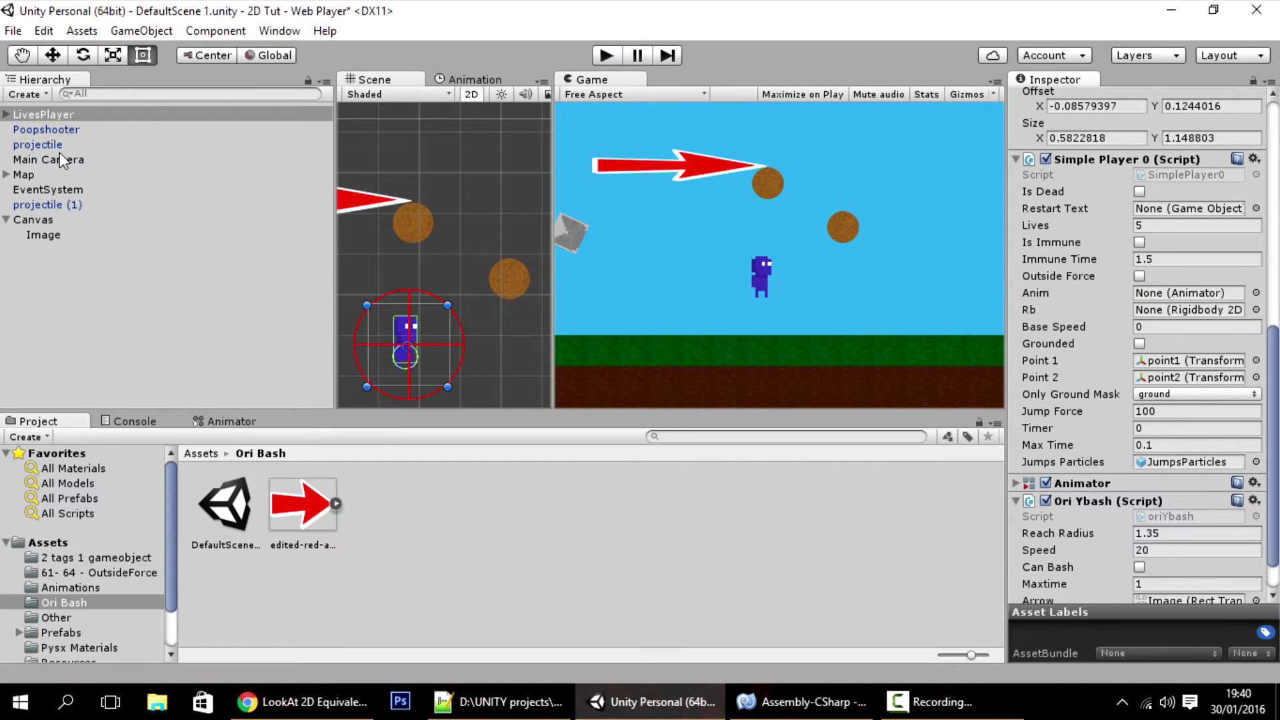
pyautogui.click(79, 162)
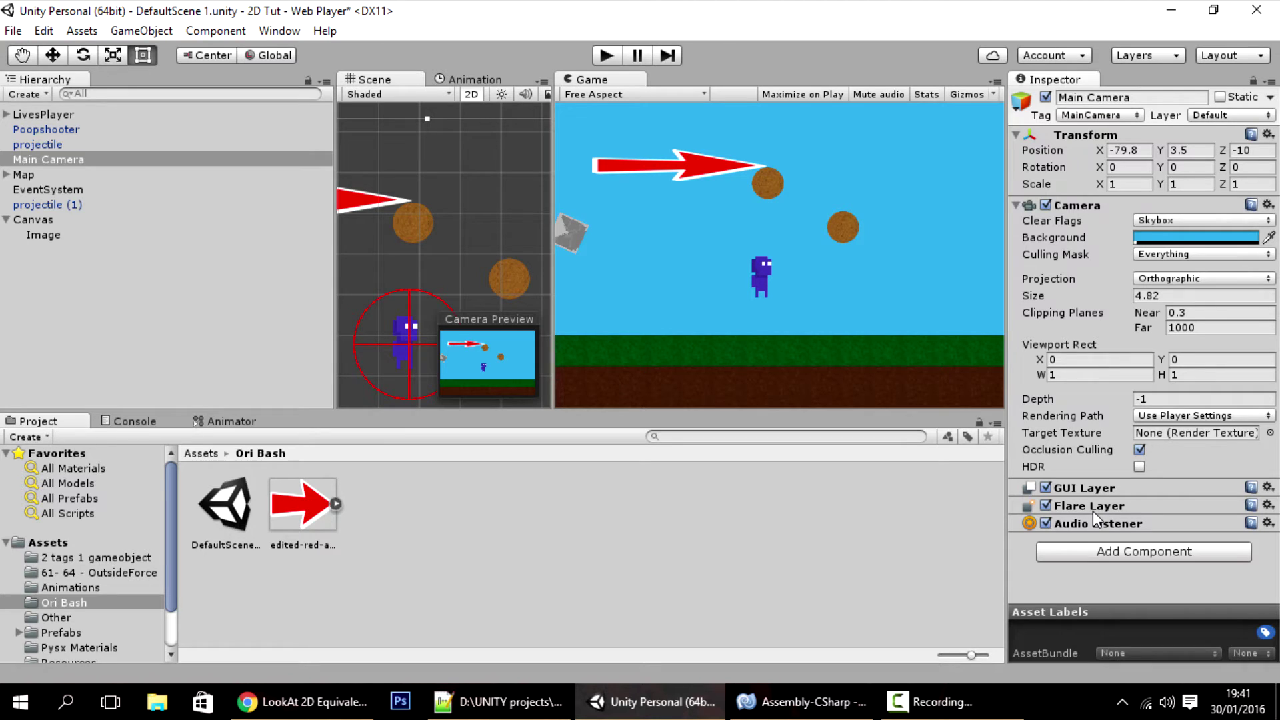
# - Import the Effects standard asset package through Assets > Import Package
pyautogui.click(102, 291)
pyautogui.click(81, 31)
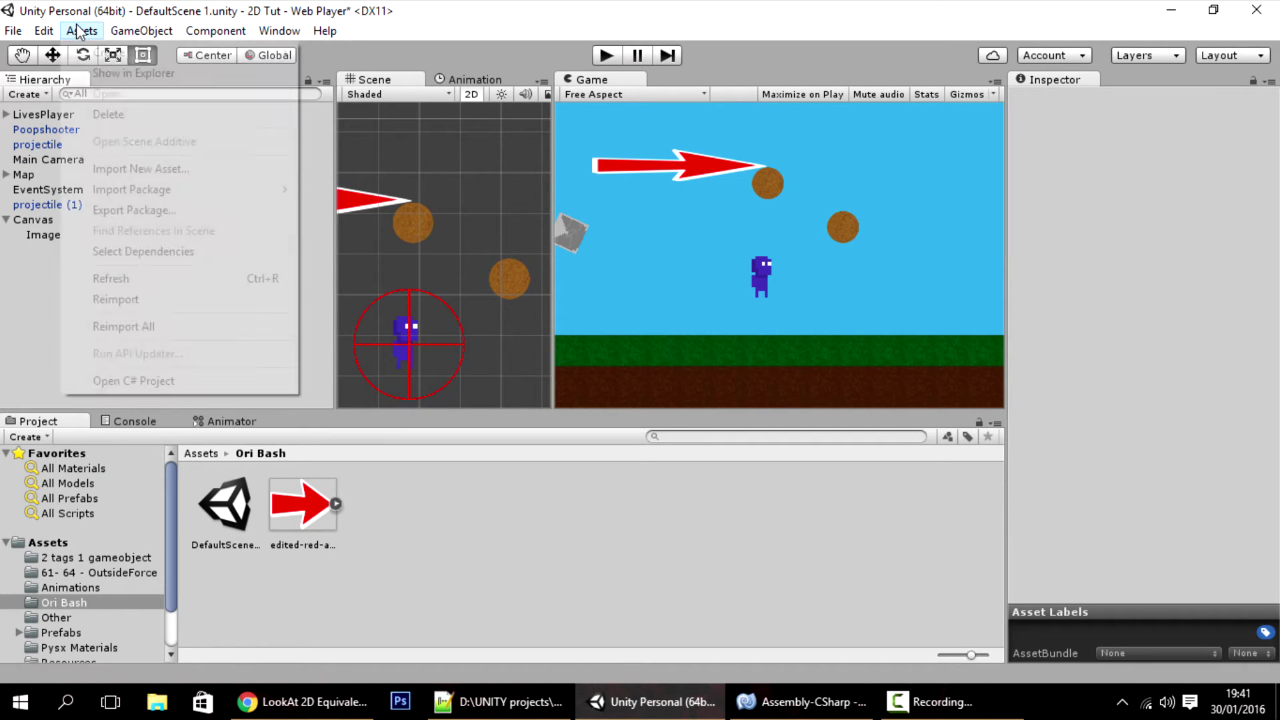
pyautogui.moveTo(151, 190)
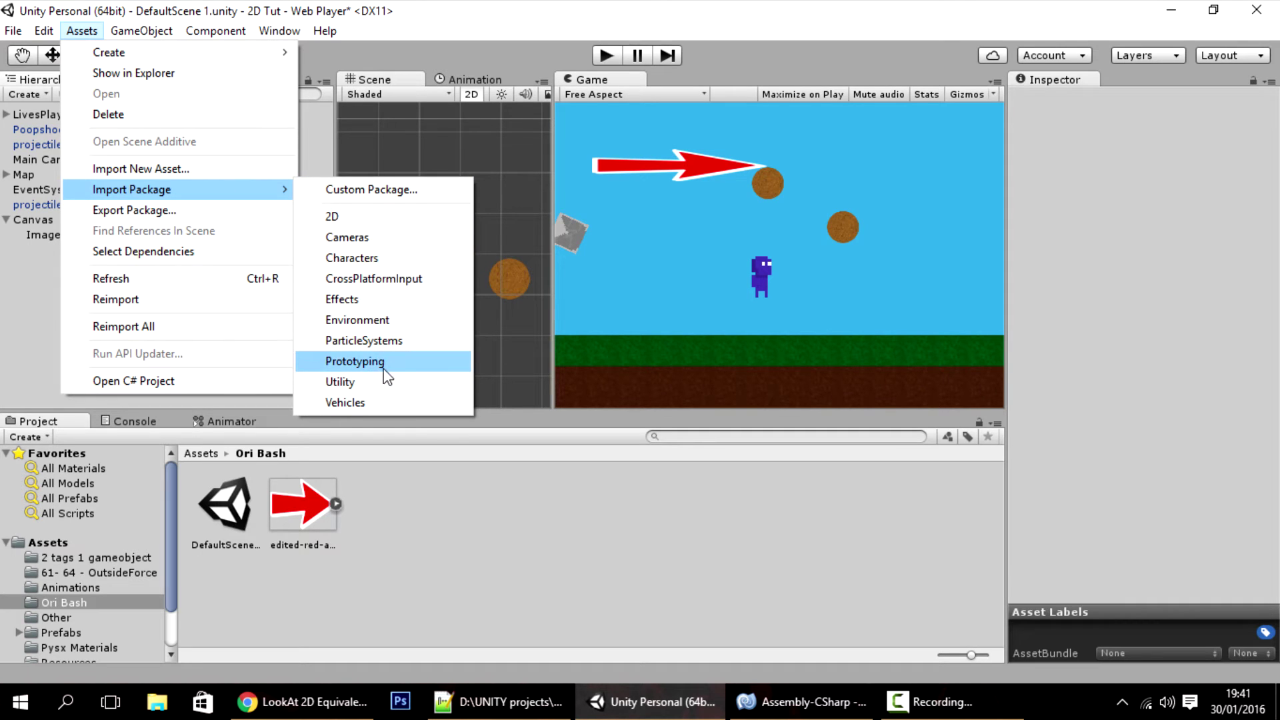
pyautogui.click(403, 305)
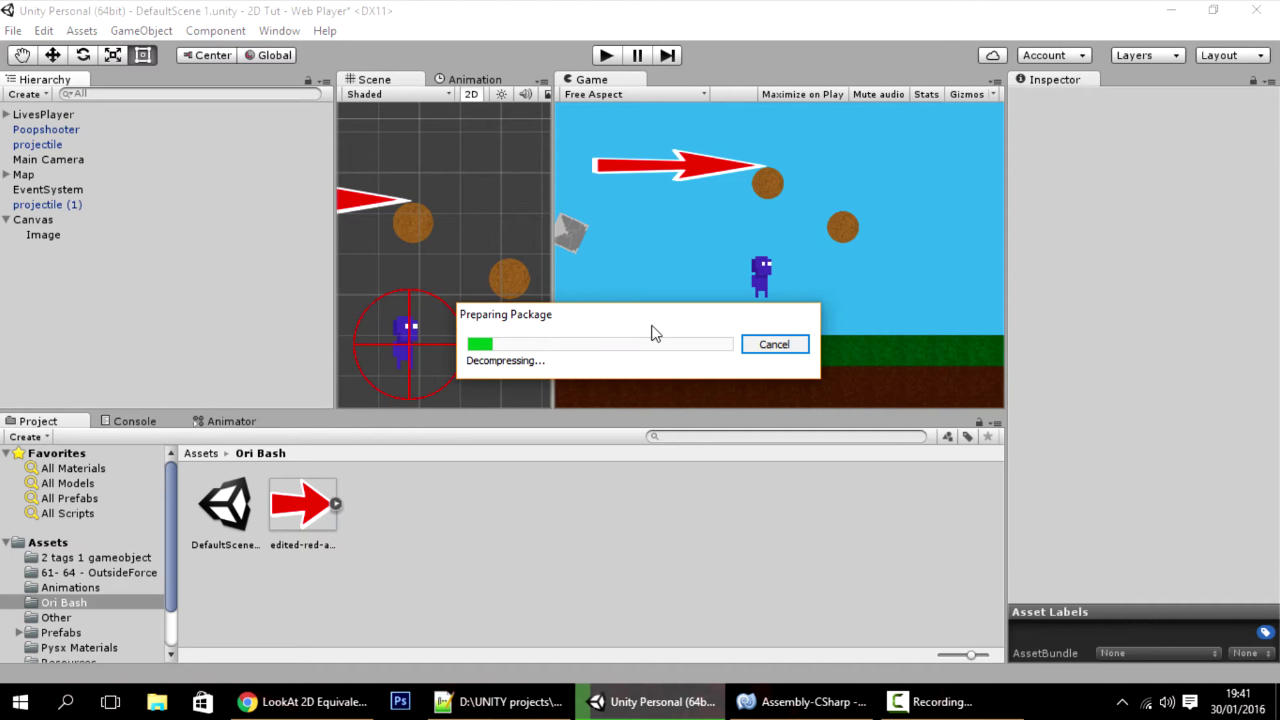
pyautogui.click(297, 342)
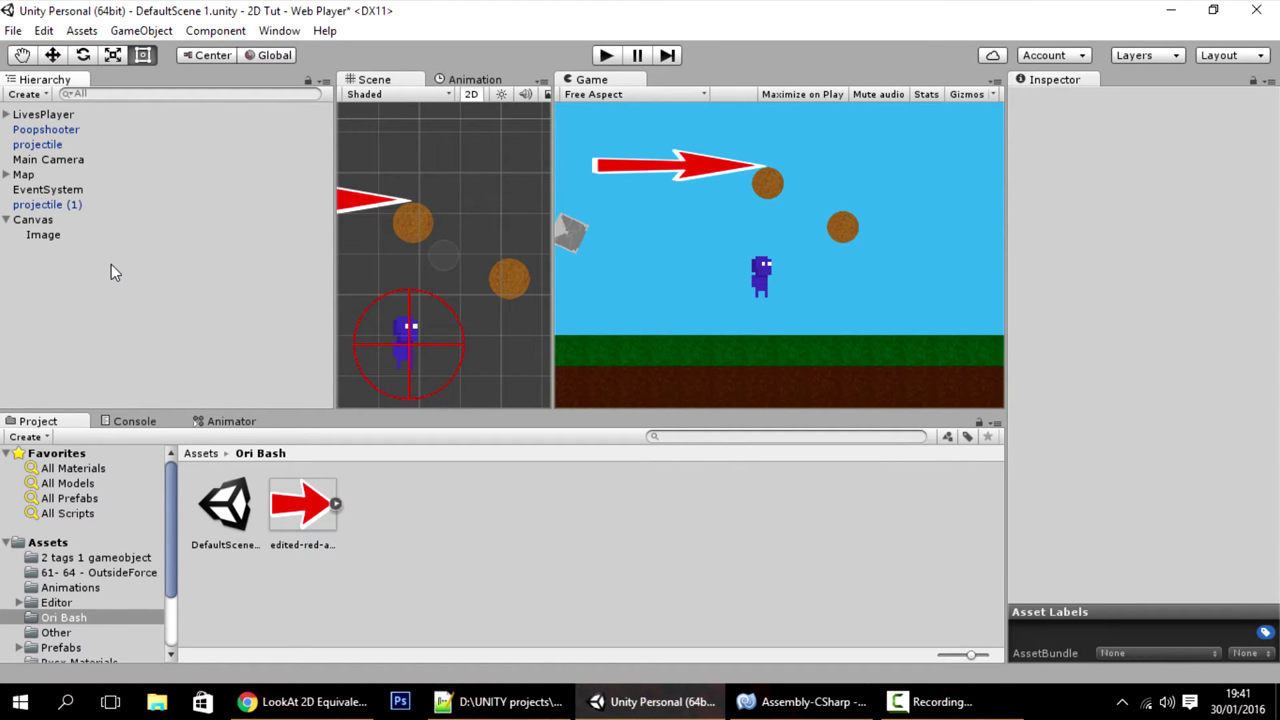
pyautogui.hotkey('ctrl', 'shift', 'n')
# - Add a Lens Flare component to the new empty GameObject
pyautogui.click(1204, 214)
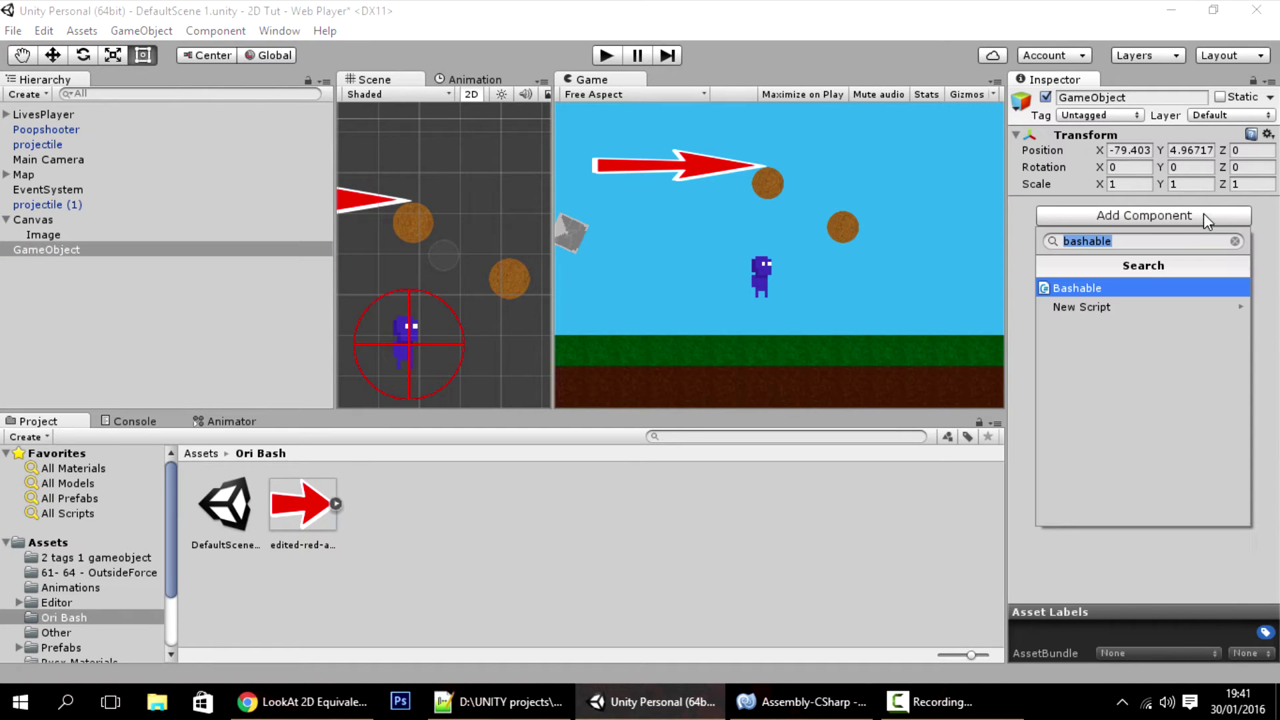
pyautogui.write('fla')
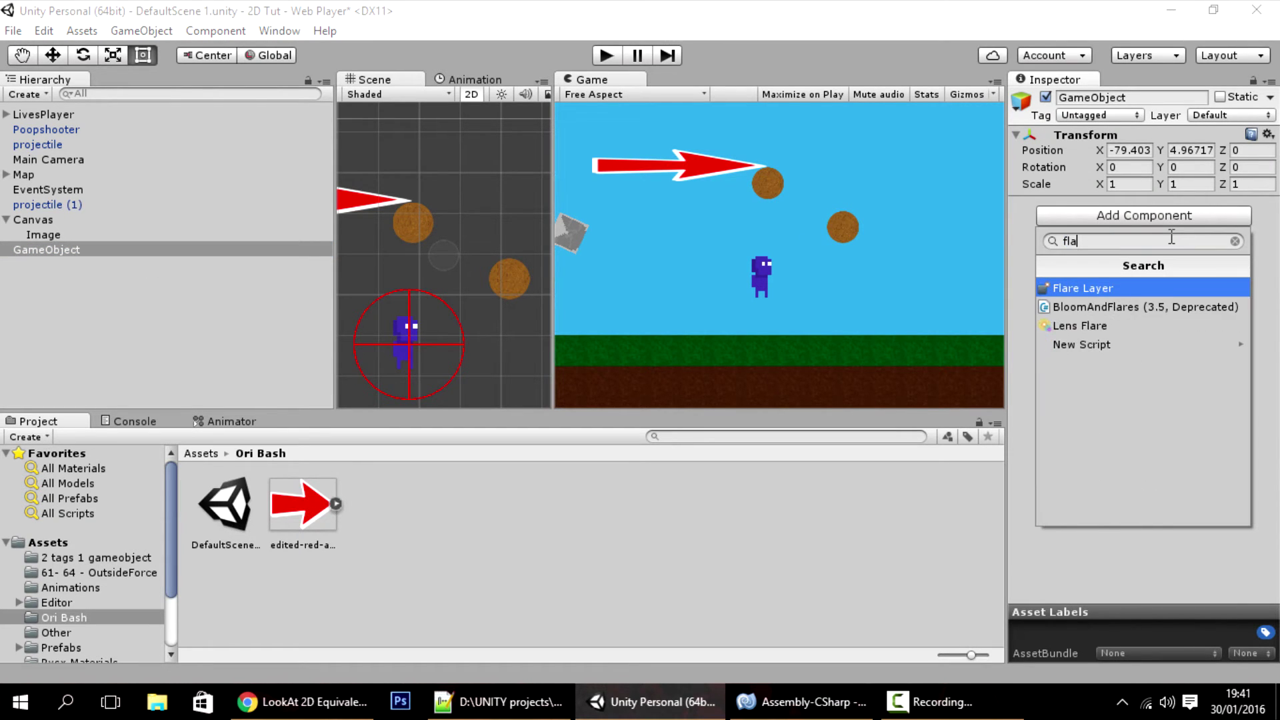
pyautogui.press('Down')
pyautogui.press('Down')
pyautogui.press('Return')
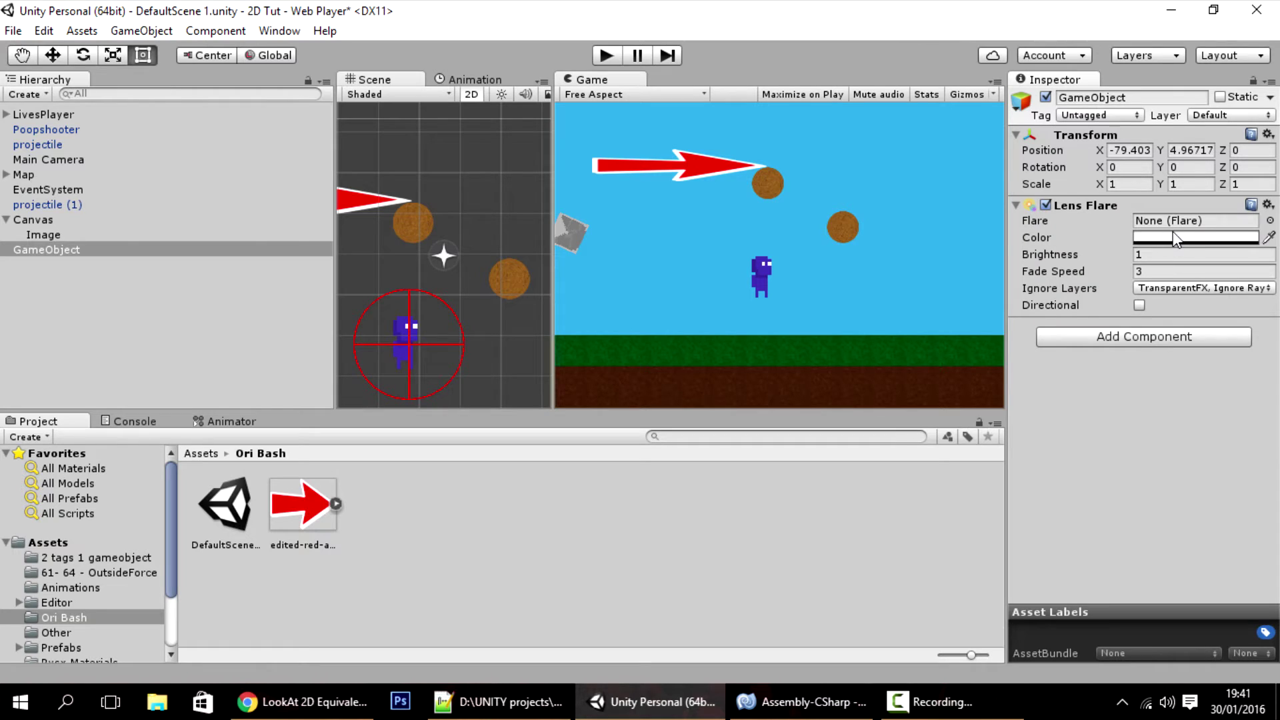
pyautogui.scroll(-1, 502, 248)
pyautogui.moveTo(439, 255); pyautogui.dragTo(434, 210)
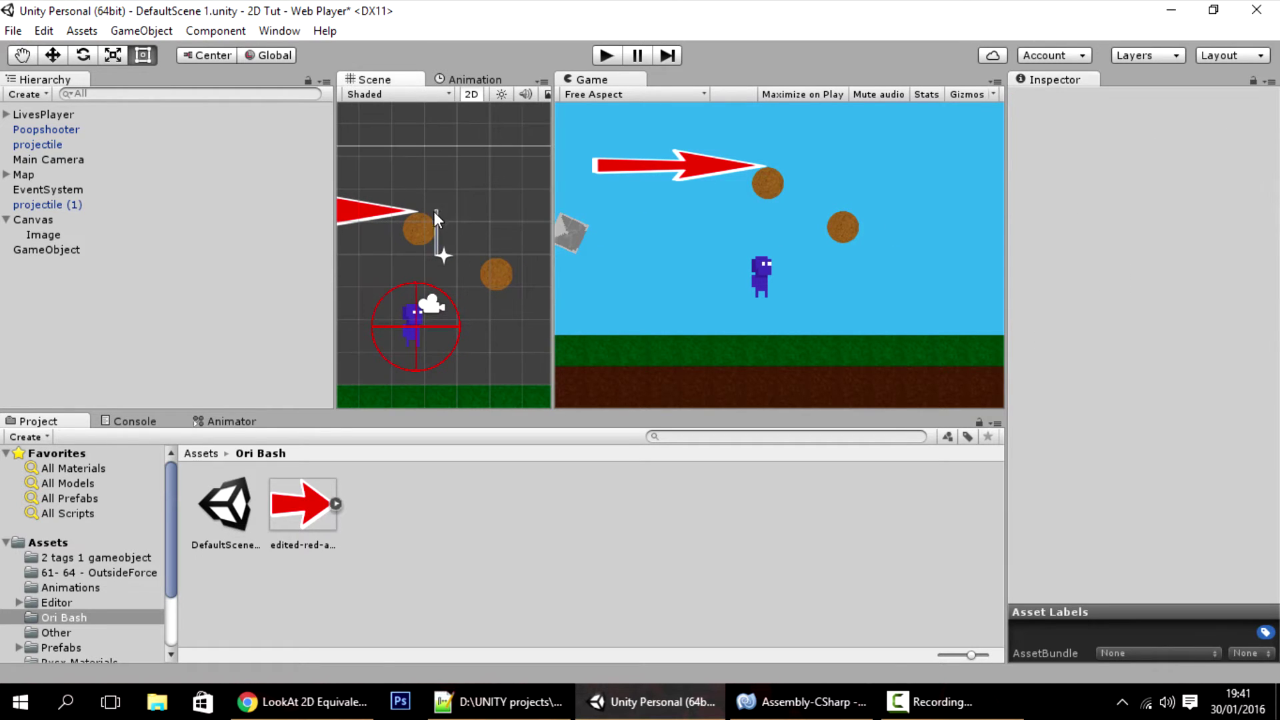
pyautogui.click(446, 256)
pyautogui.scroll(-3, 449, 257)
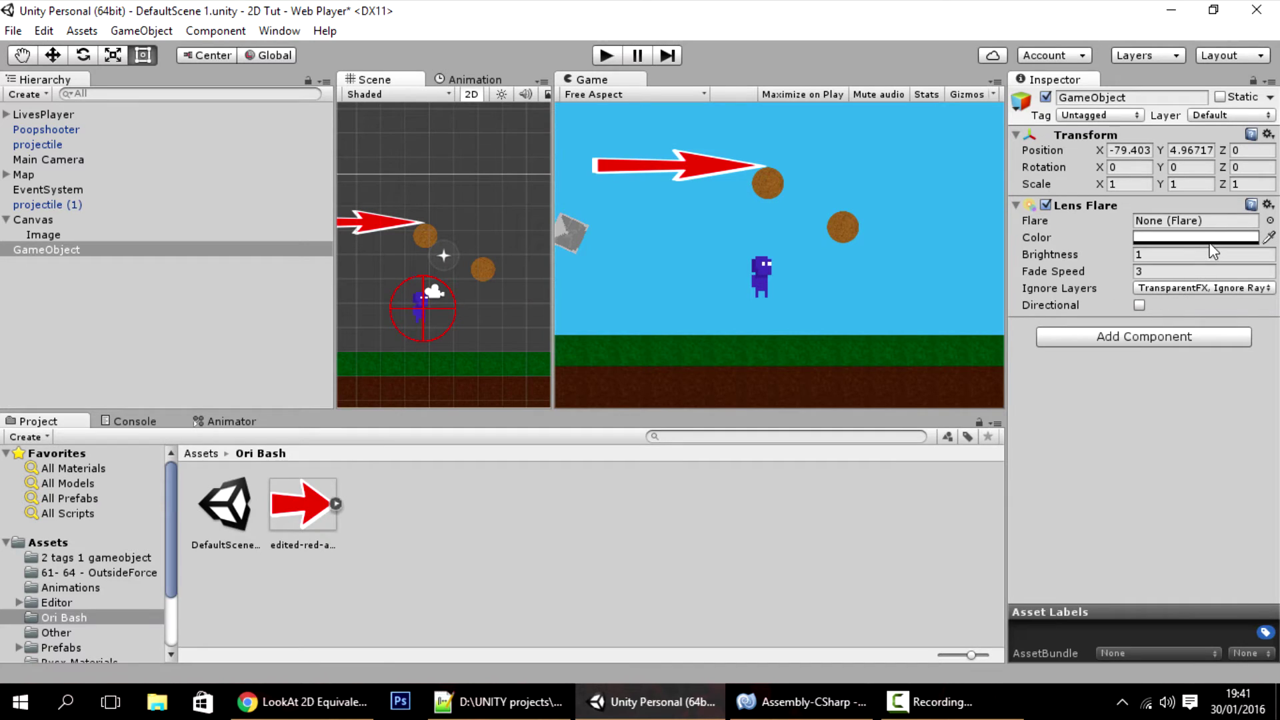
# - Preview FlareSmall, 50mmZoom and Sun, then set the Flare field to 50mmZoom
pyautogui.click(1270, 221)
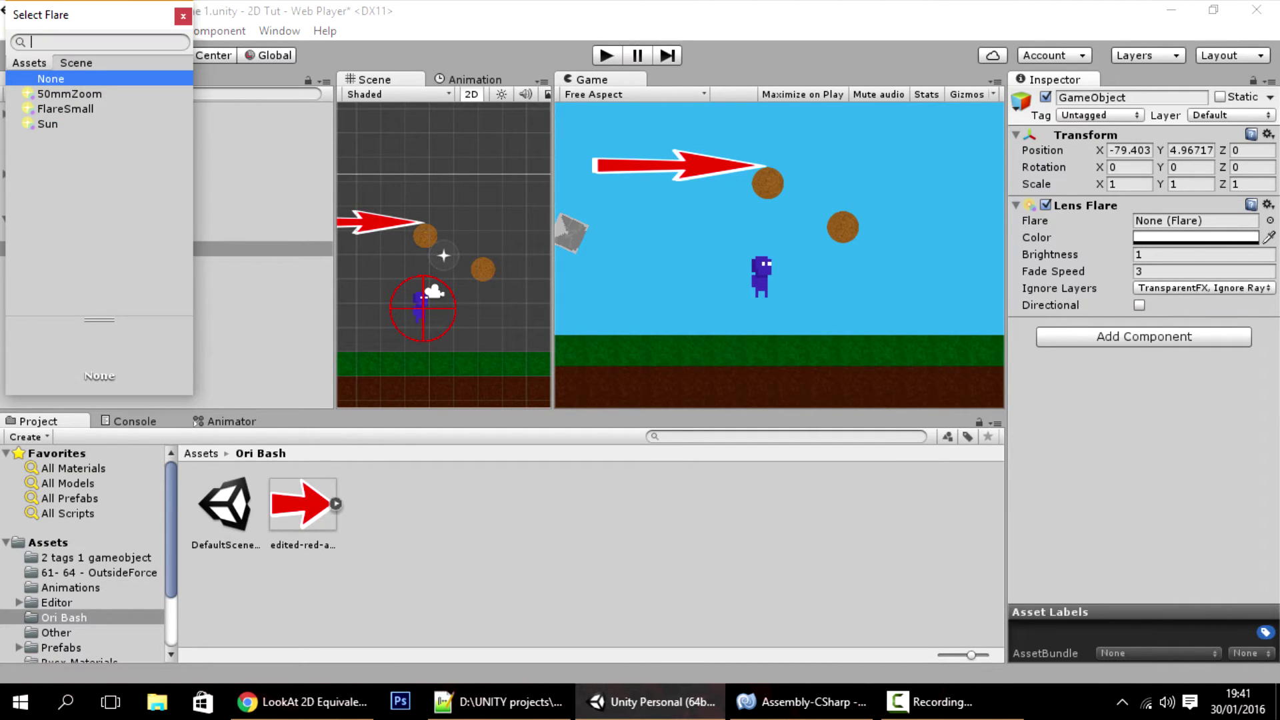
pyautogui.click(60, 108)
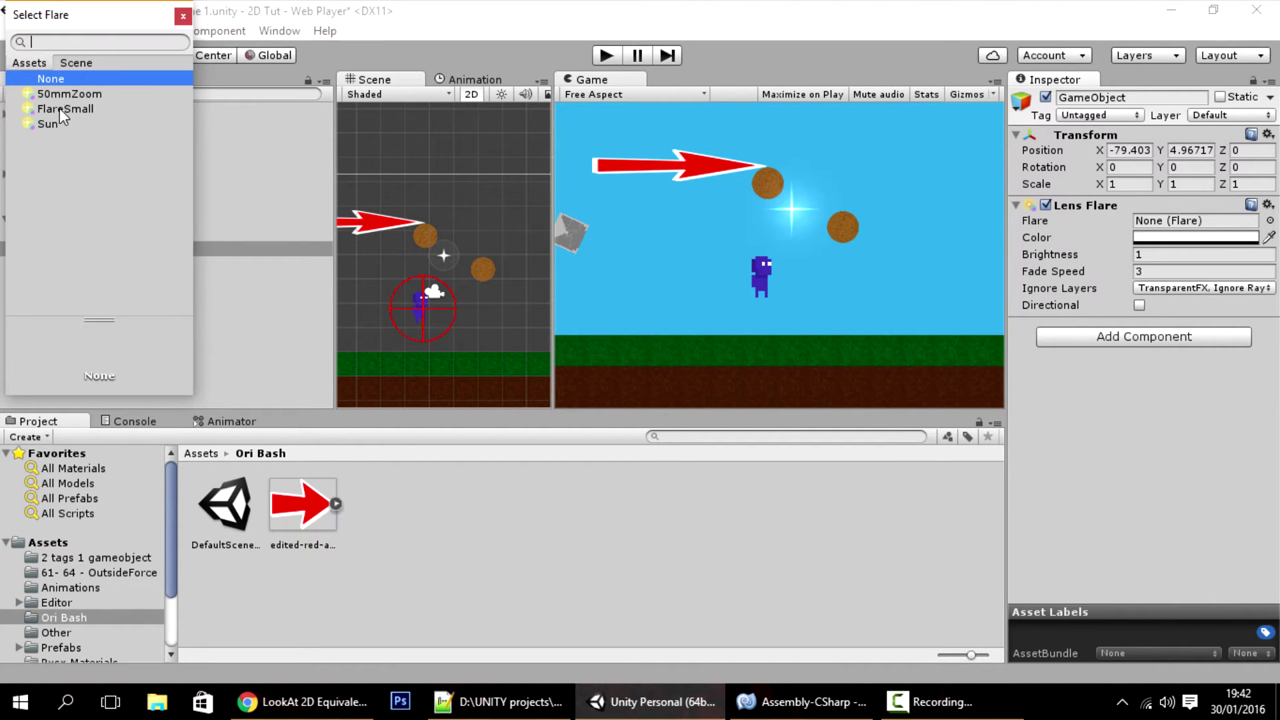
pyautogui.click(62, 94)
pyautogui.click(63, 122)
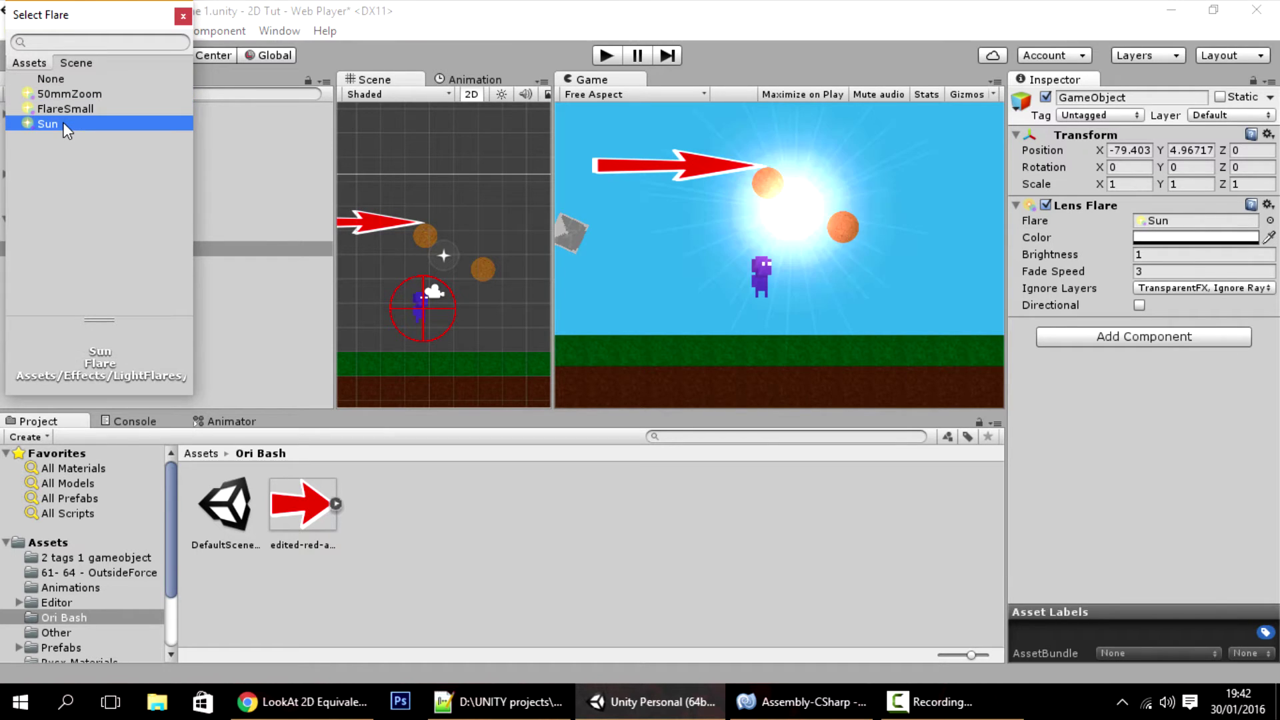
pyautogui.click(70, 106)
pyautogui.click(79, 94)
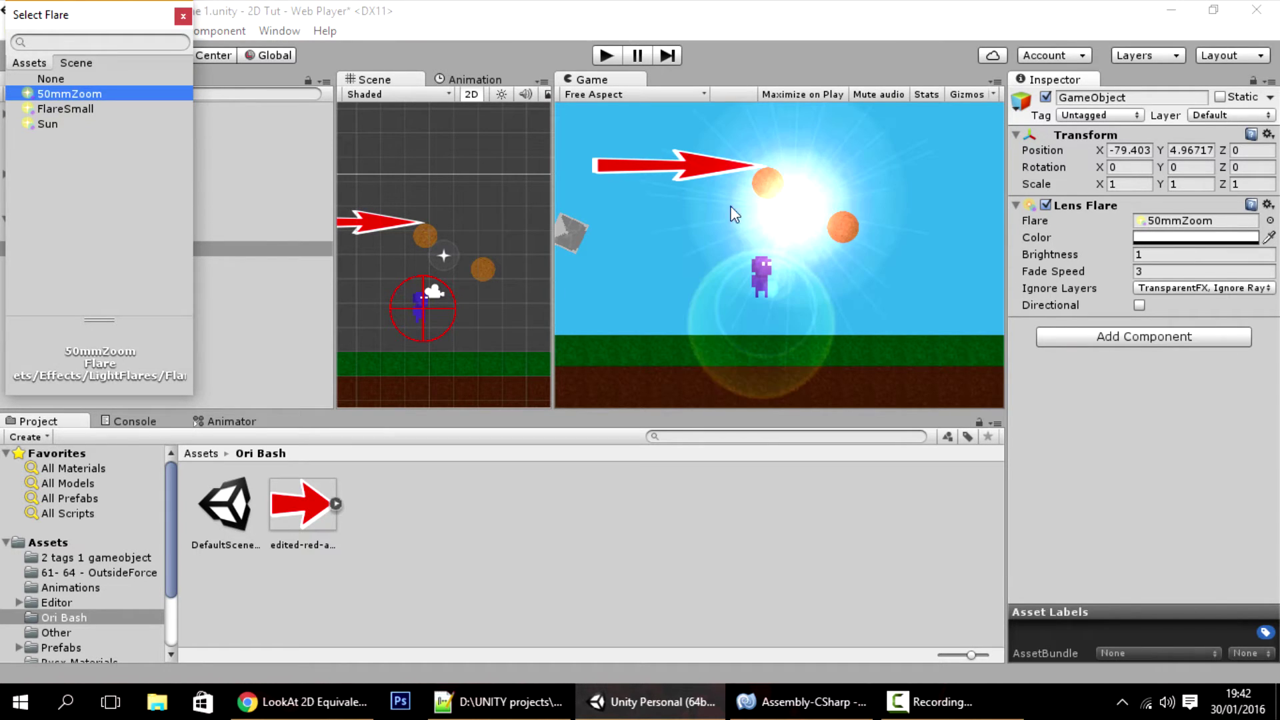
pyautogui.scroll(3, 479, 229)
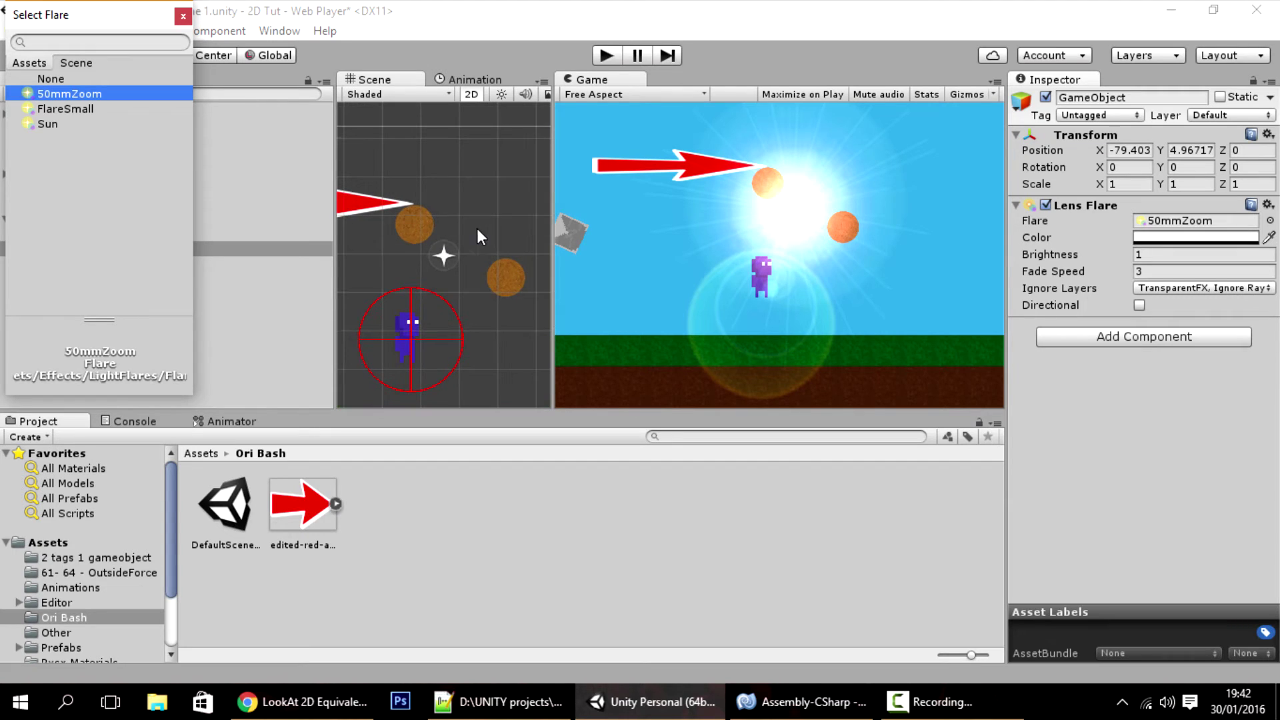
pyautogui.click(438, 259)
# - Move the flare to (-82.49, 2.57, -3.02) beside the player and raise brightness to 1.75
pyautogui.press('w')
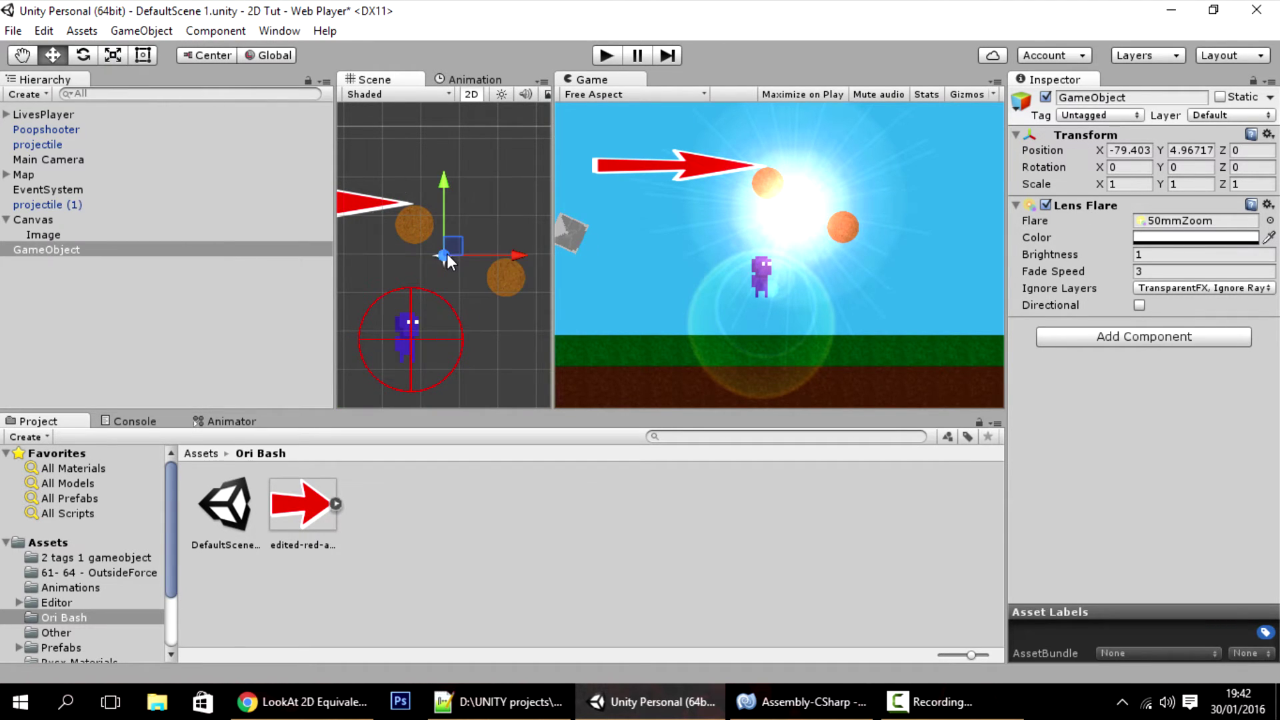
pyautogui.moveTo(440, 186); pyautogui.dragTo(506, 366)
pyautogui.scroll(-5, 506, 366)
pyautogui.moveTo(1223, 151); pyautogui.dragTo(1114, 179)
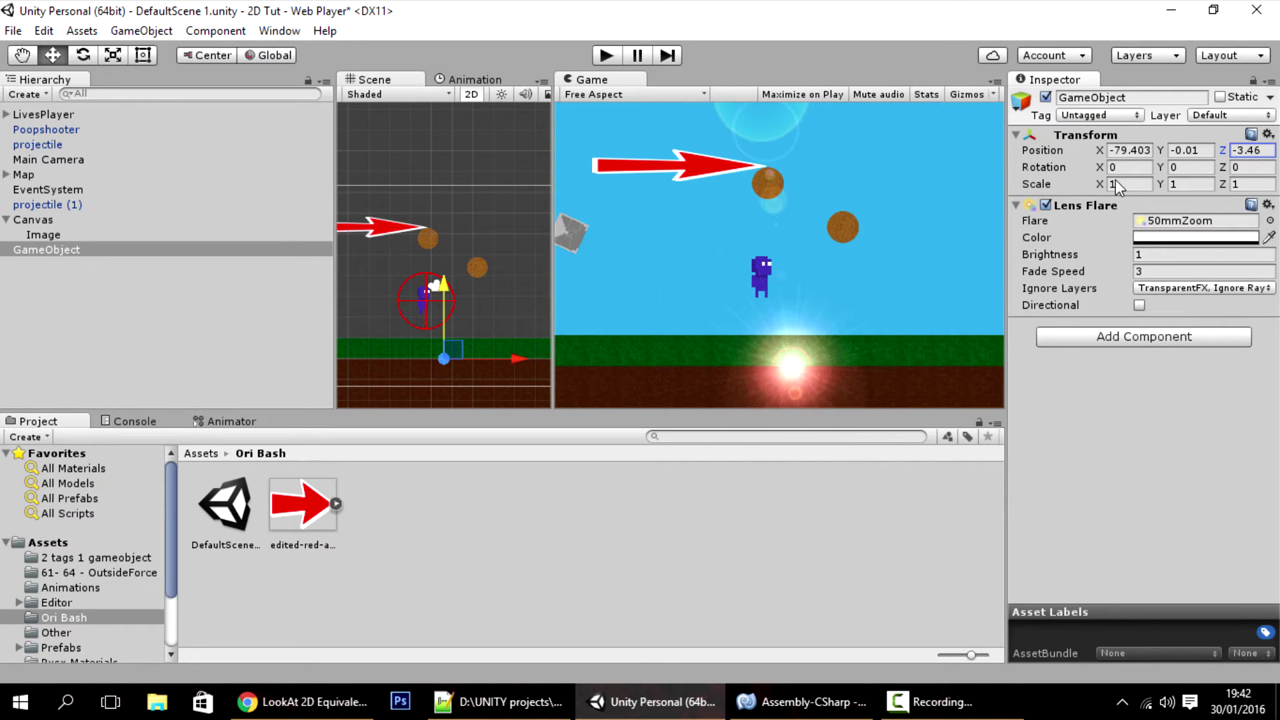
pyautogui.moveTo(455, 289); pyautogui.dragTo(439, 234)
pyautogui.moveTo(507, 318); pyautogui.dragTo(486, 266)
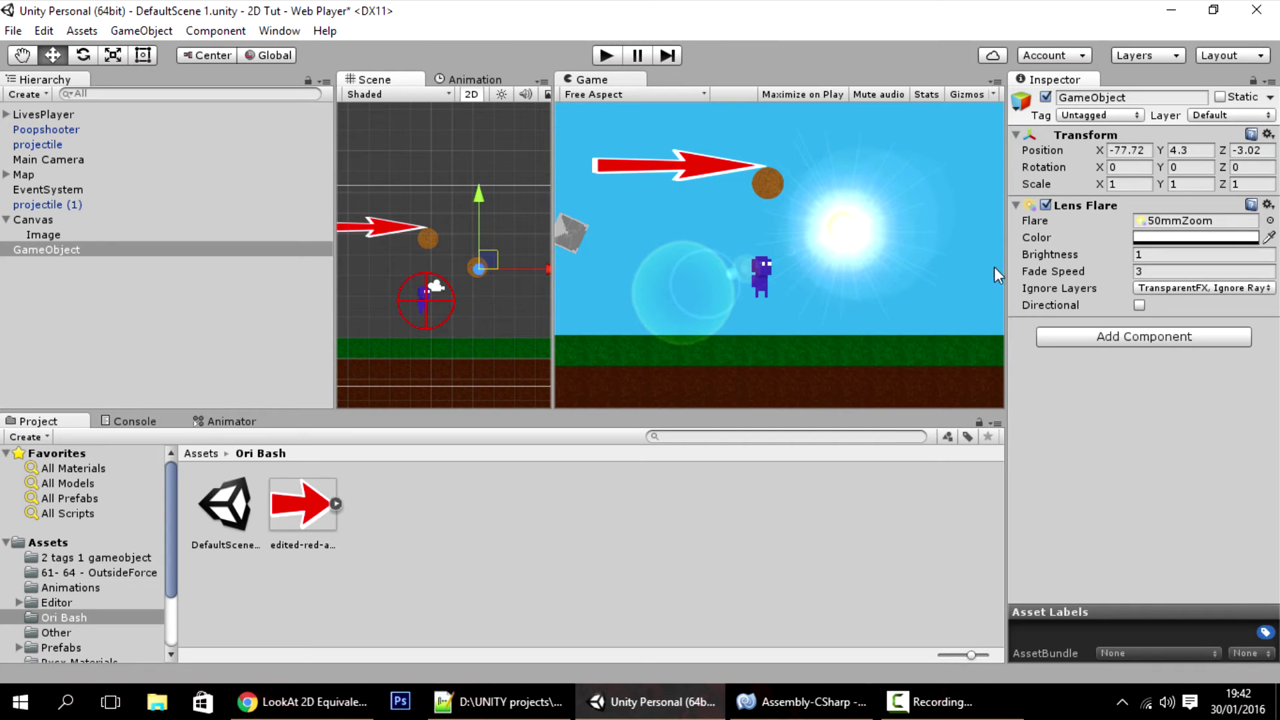
pyautogui.moveTo(1056, 255)
pyautogui.mouseDown()
pyautogui.moveTo(1138, 263)
pyautogui.moveTo(1153, 248)
pyautogui.moveTo(1071, 271)
pyautogui.mouseUp()
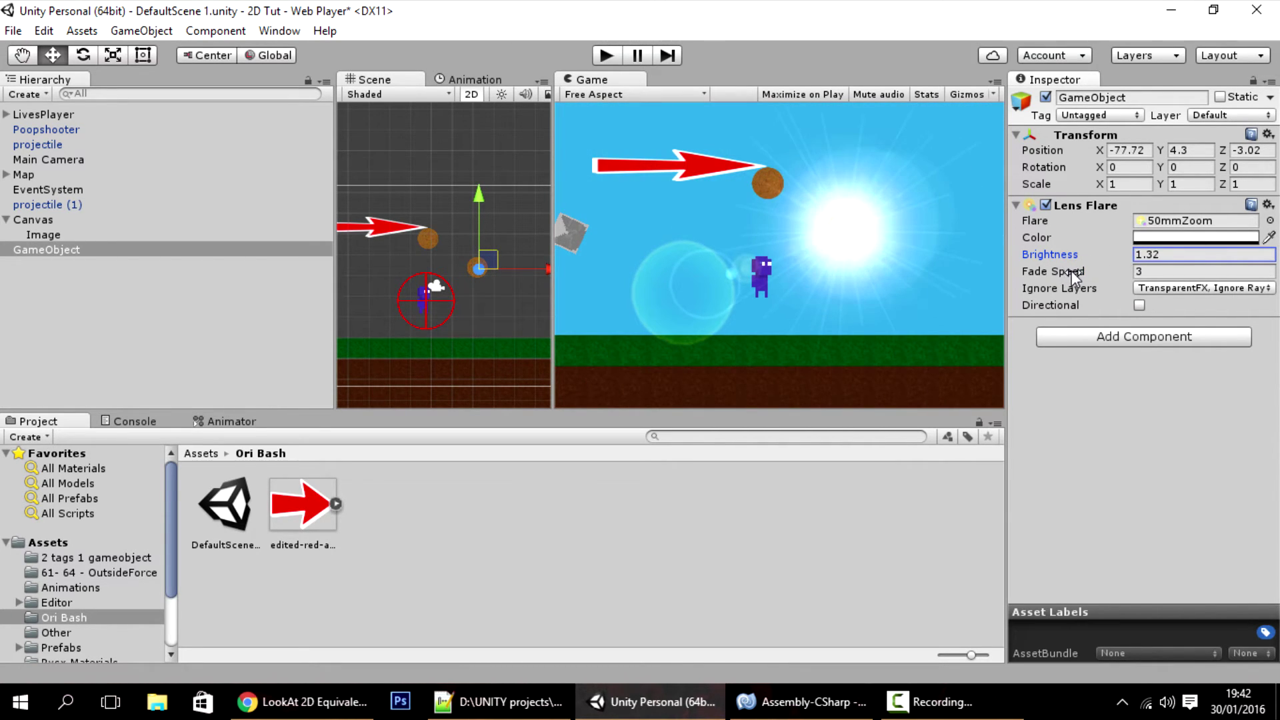
pyautogui.moveTo(490, 266); pyautogui.dragTo(380, 298)
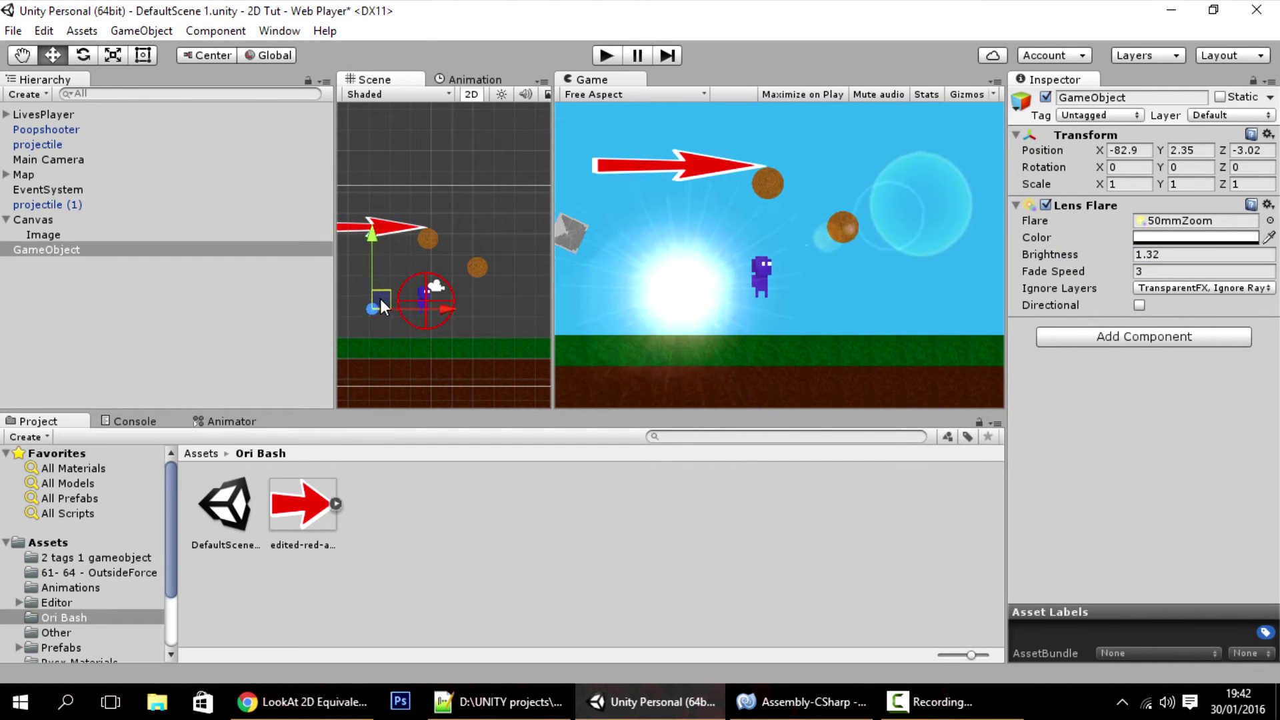
# - Switch the flare to Sun and rename the GameObject lensflare
pyautogui.click(1270, 220)
pyautogui.click(73, 125)
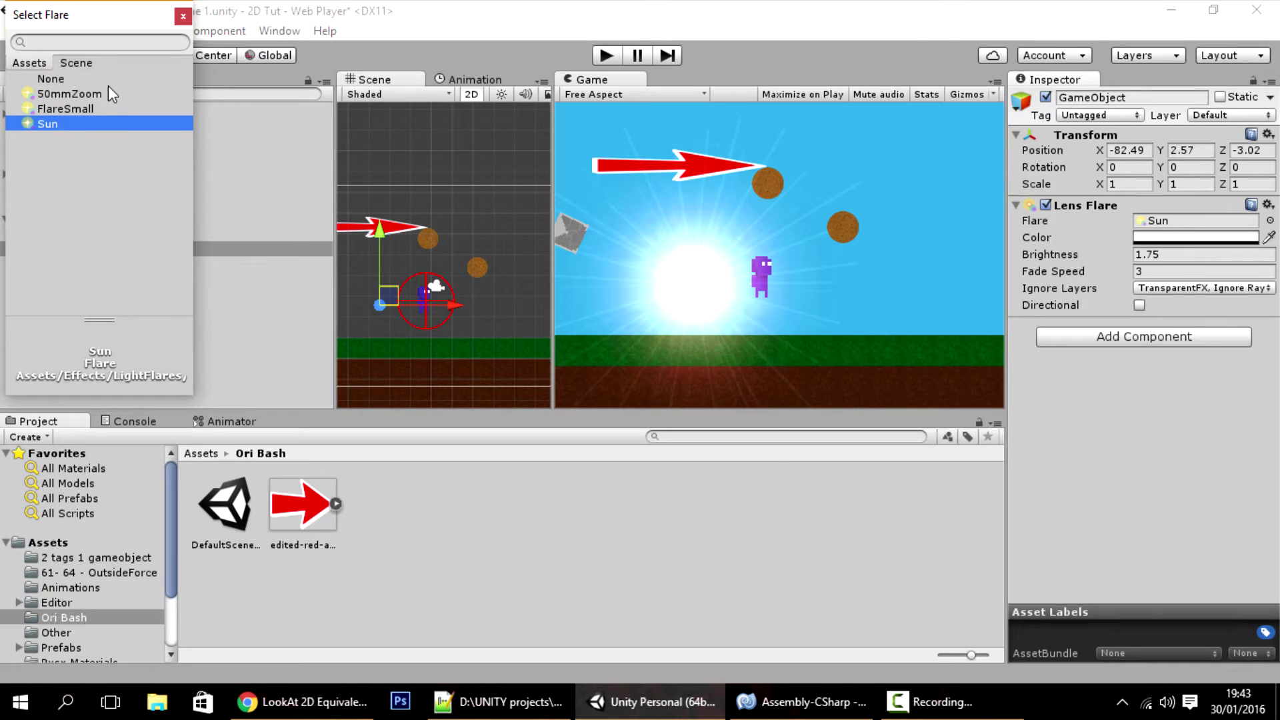
pyautogui.click(183, 16)
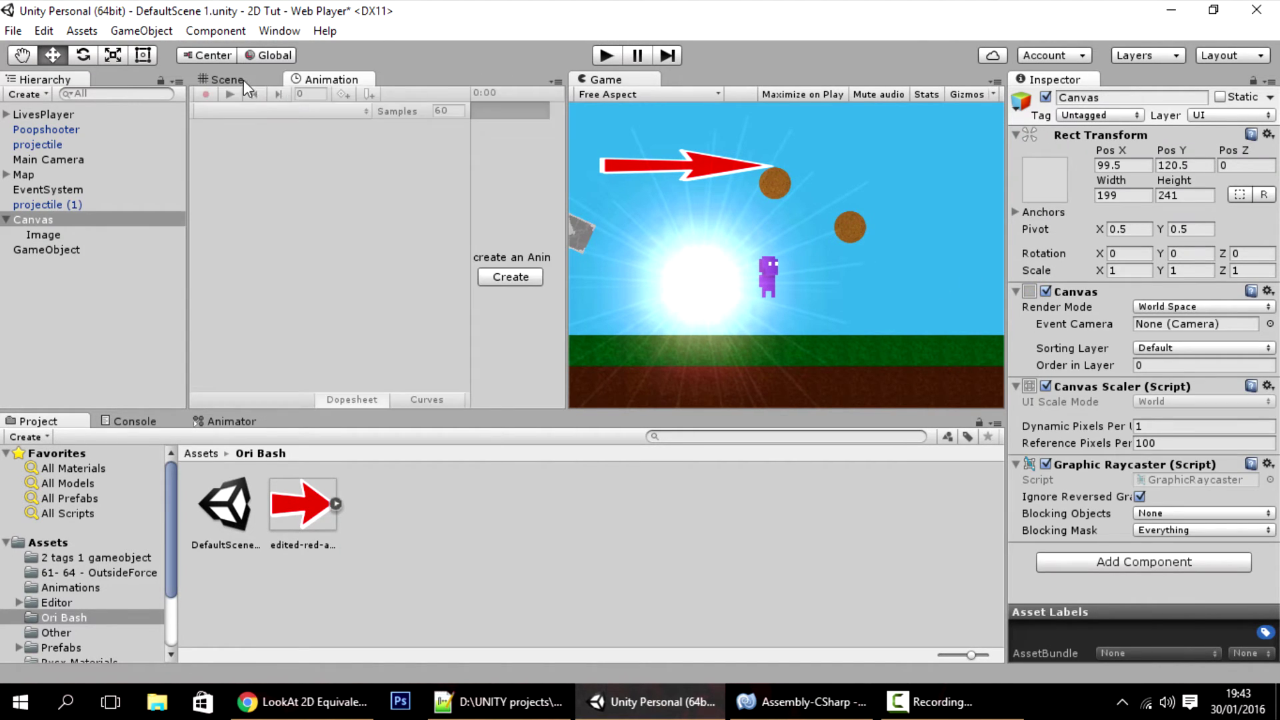
pyautogui.click(243, 80)
pyautogui.click(57, 248)
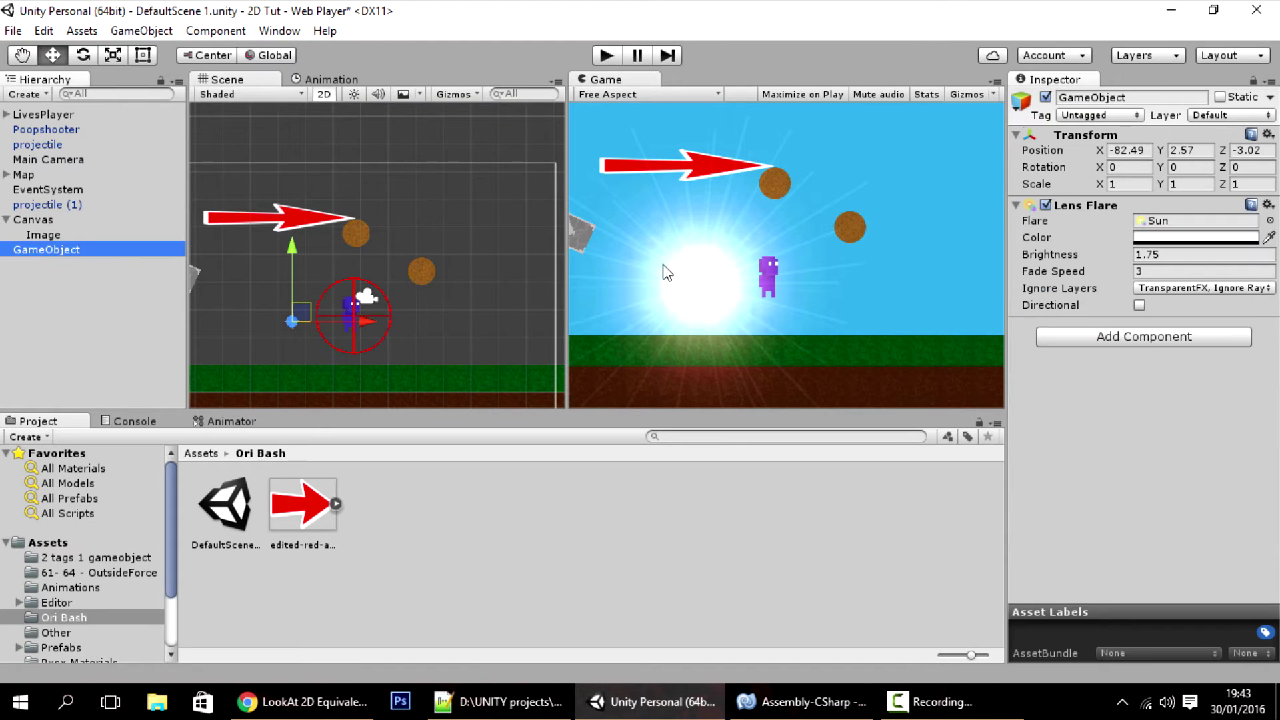
pyautogui.click(67, 258)
pyautogui.write('le')
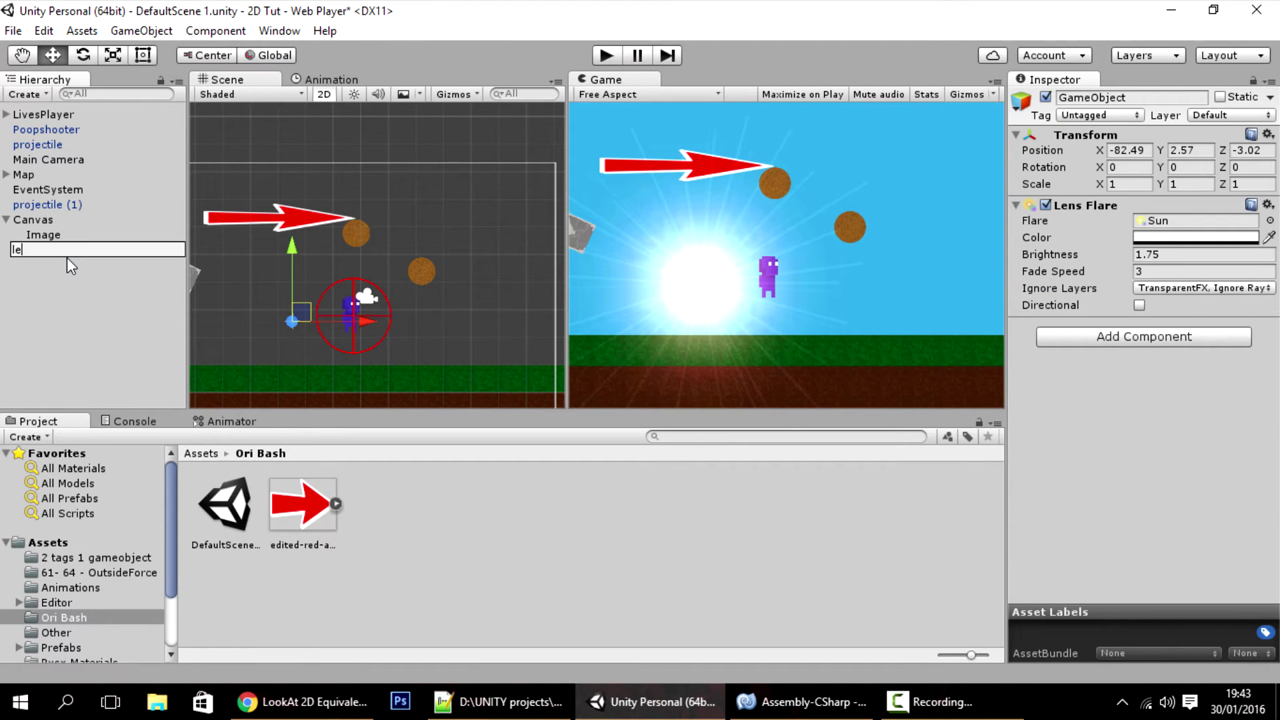
pyautogui.write('nsflare')
pyautogui.press('Return')
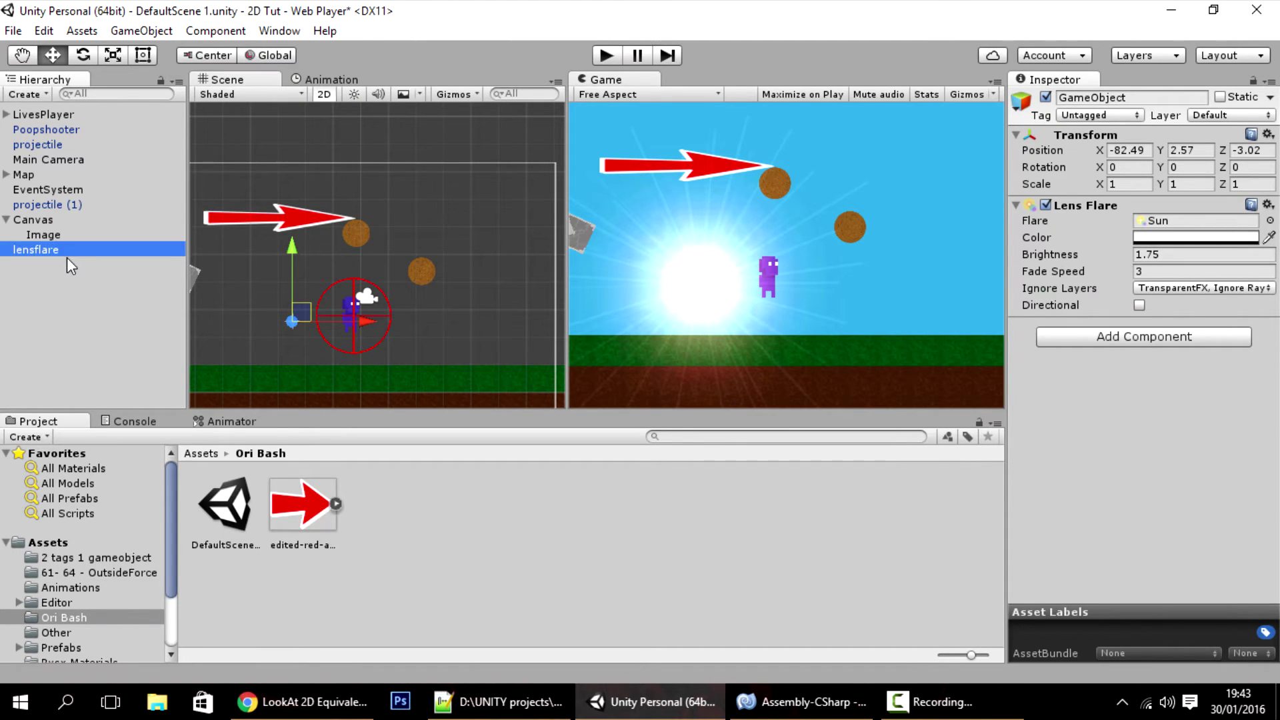
pyautogui.click(347, 79)
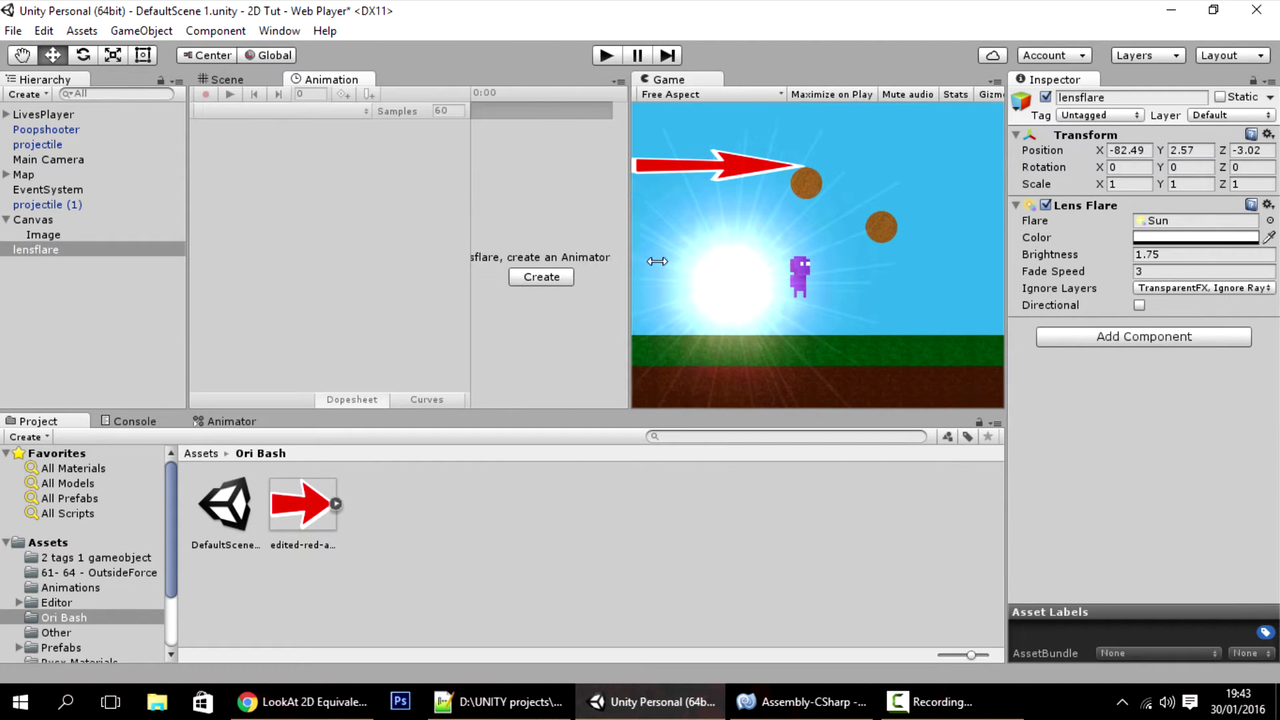
# - Create a new animation clip for lensflare named lensflareanim and preview the empty clip
pyautogui.click(567, 275)
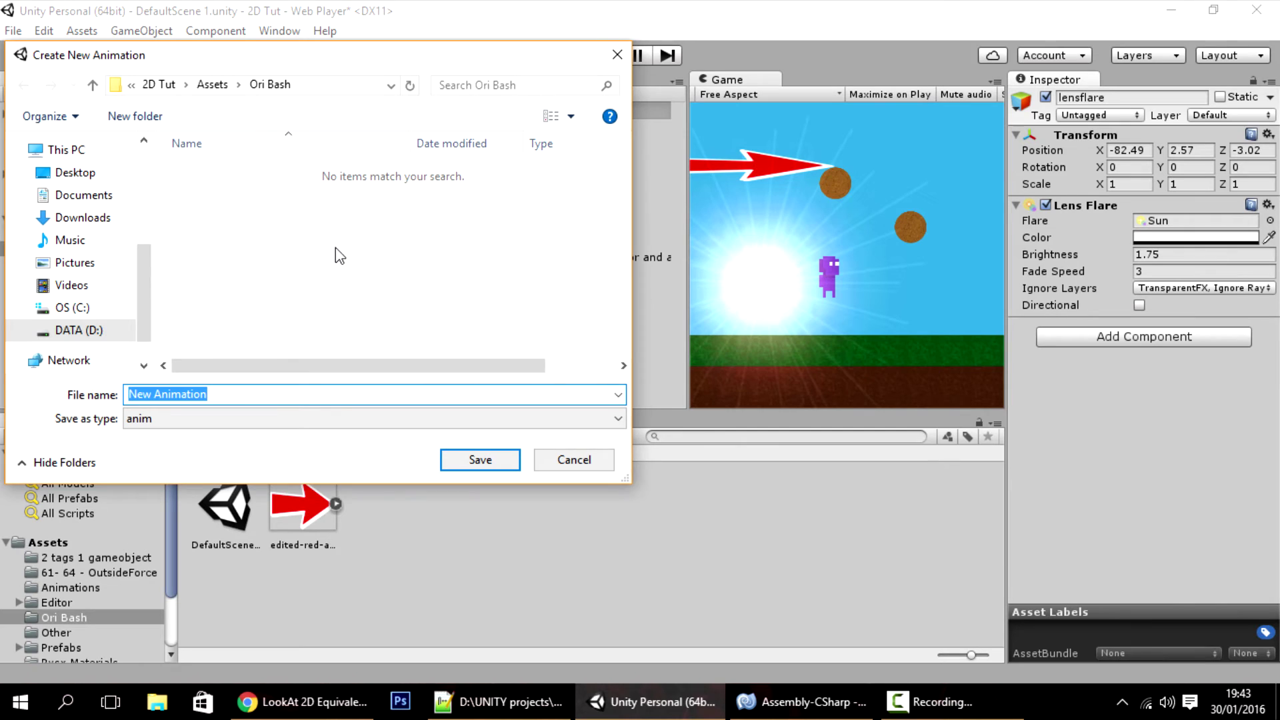
pyautogui.write('lea')
pyautogui.write('sa')
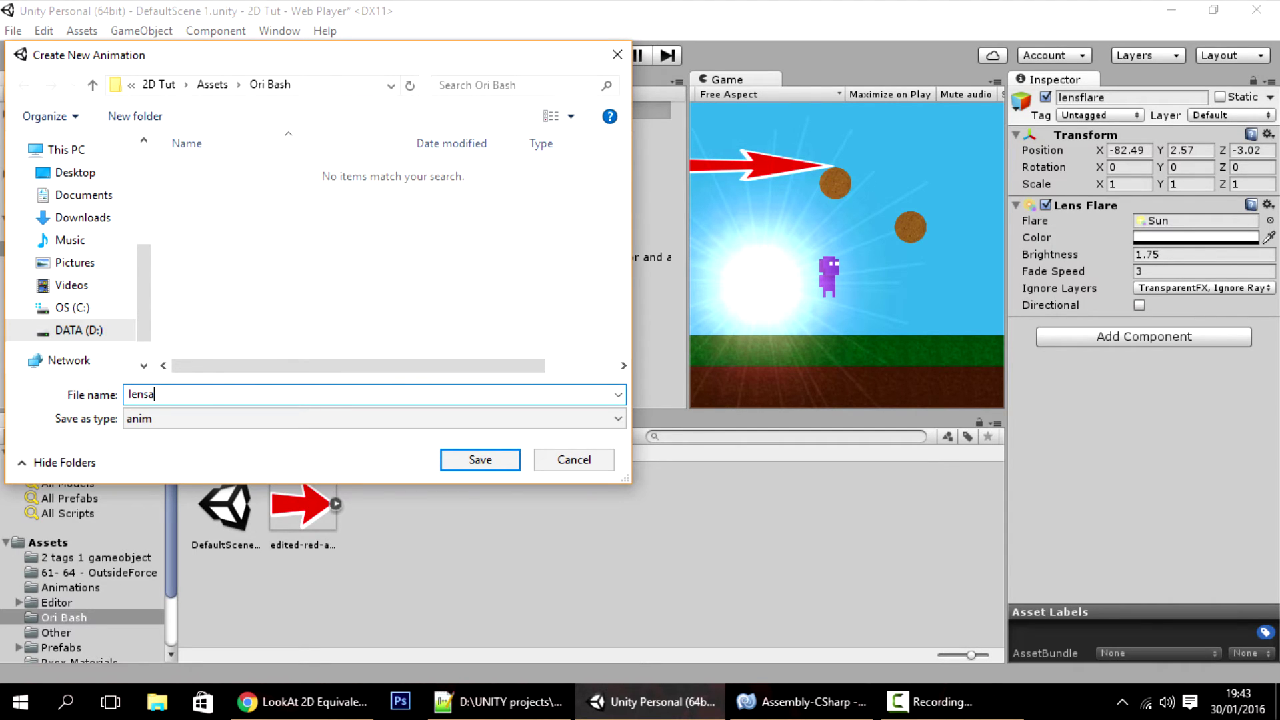
pyautogui.write('flareanim')
pyautogui.press('Return')
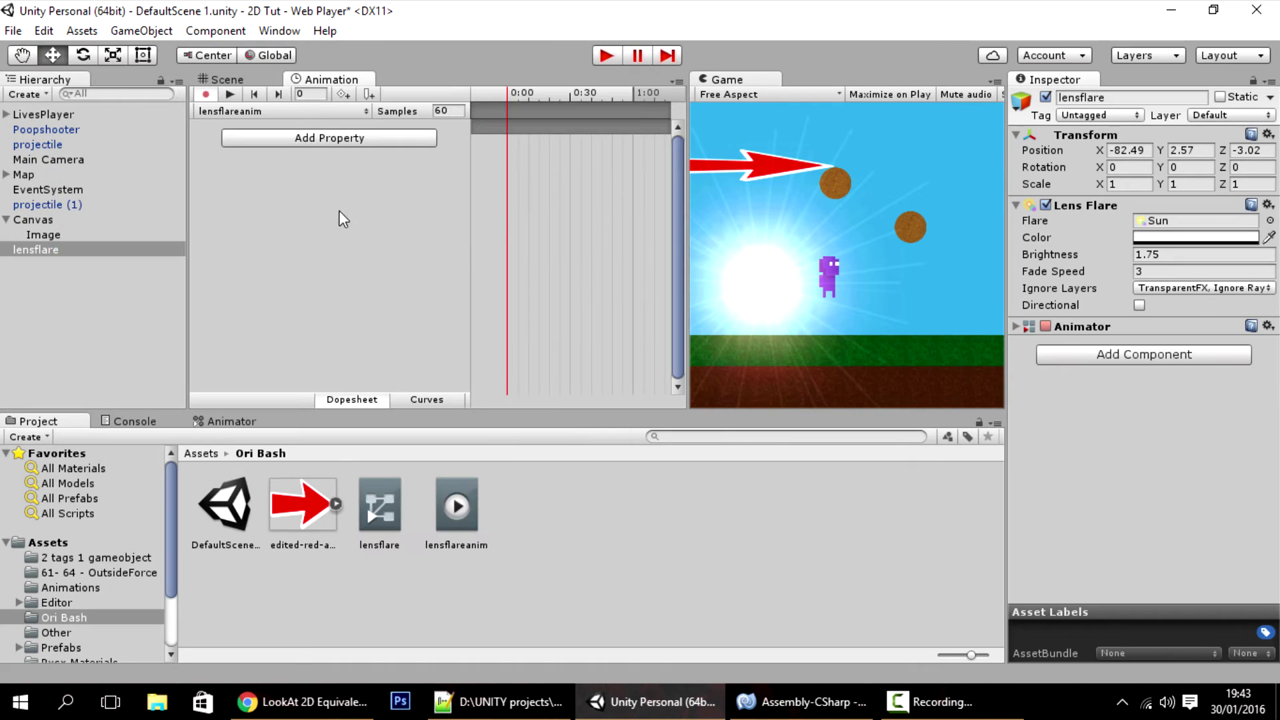
pyautogui.click(346, 136)
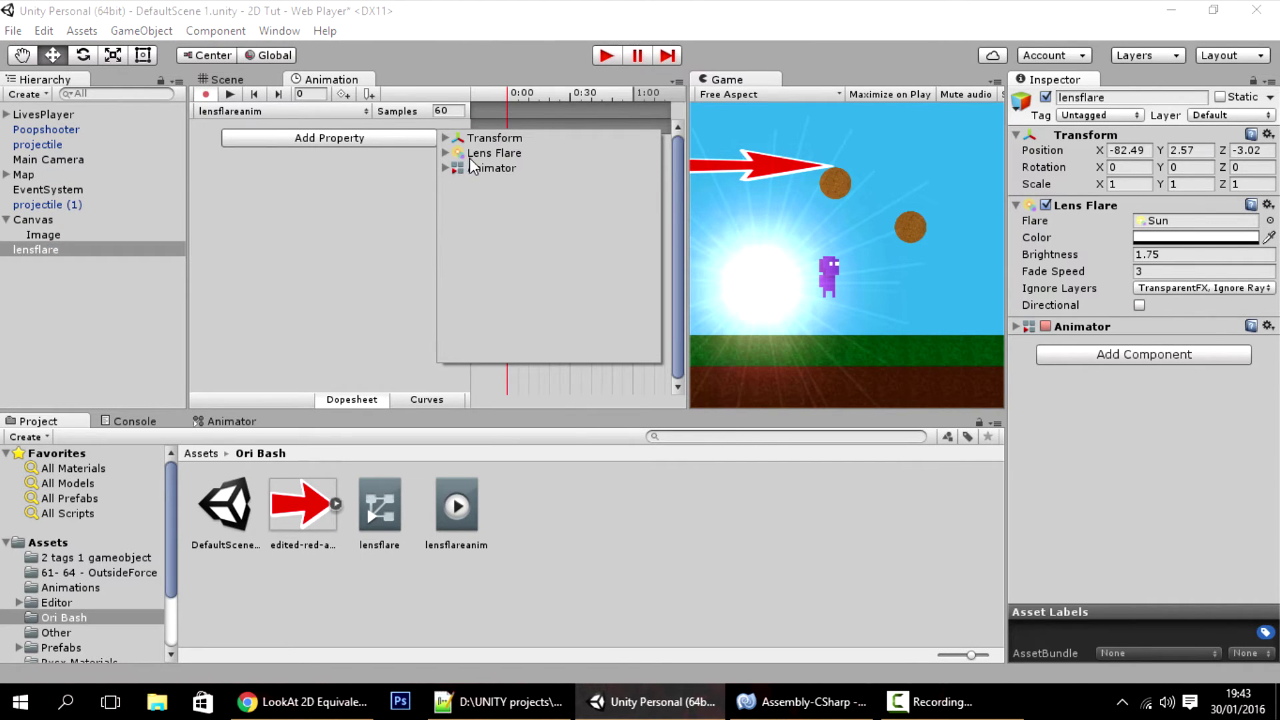
pyautogui.click(286, 206)
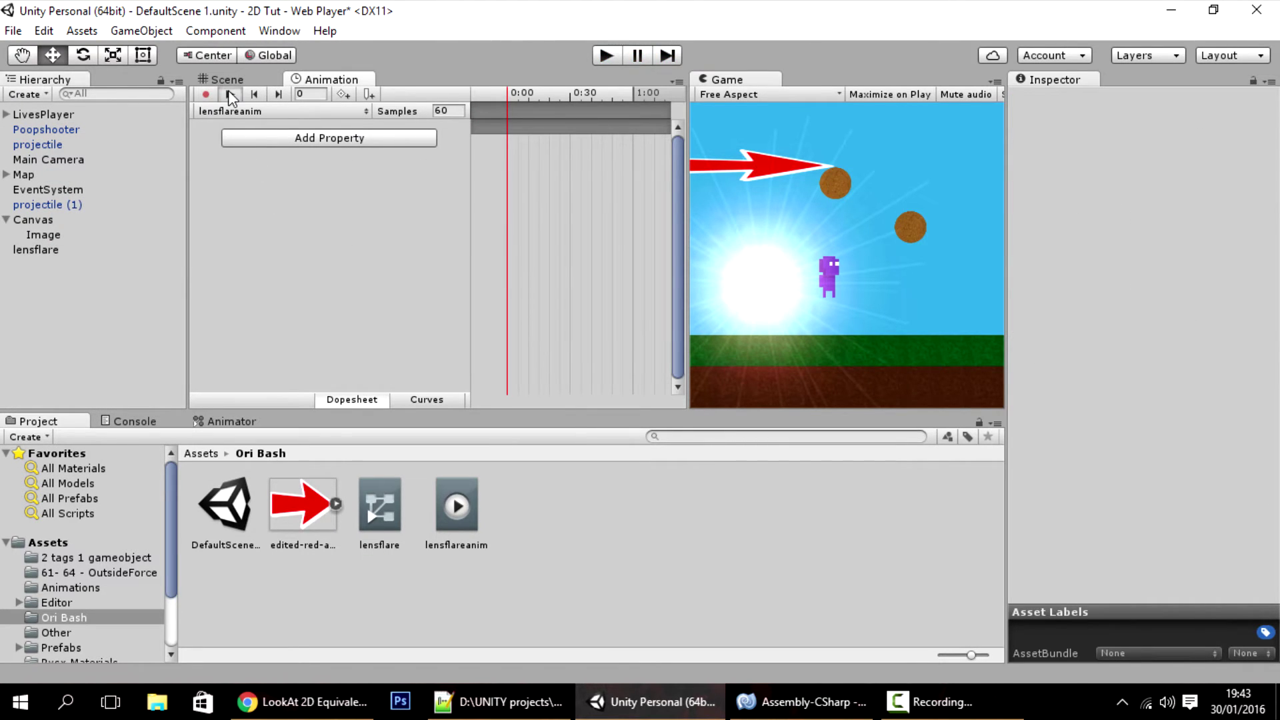
pyautogui.click(228, 94)
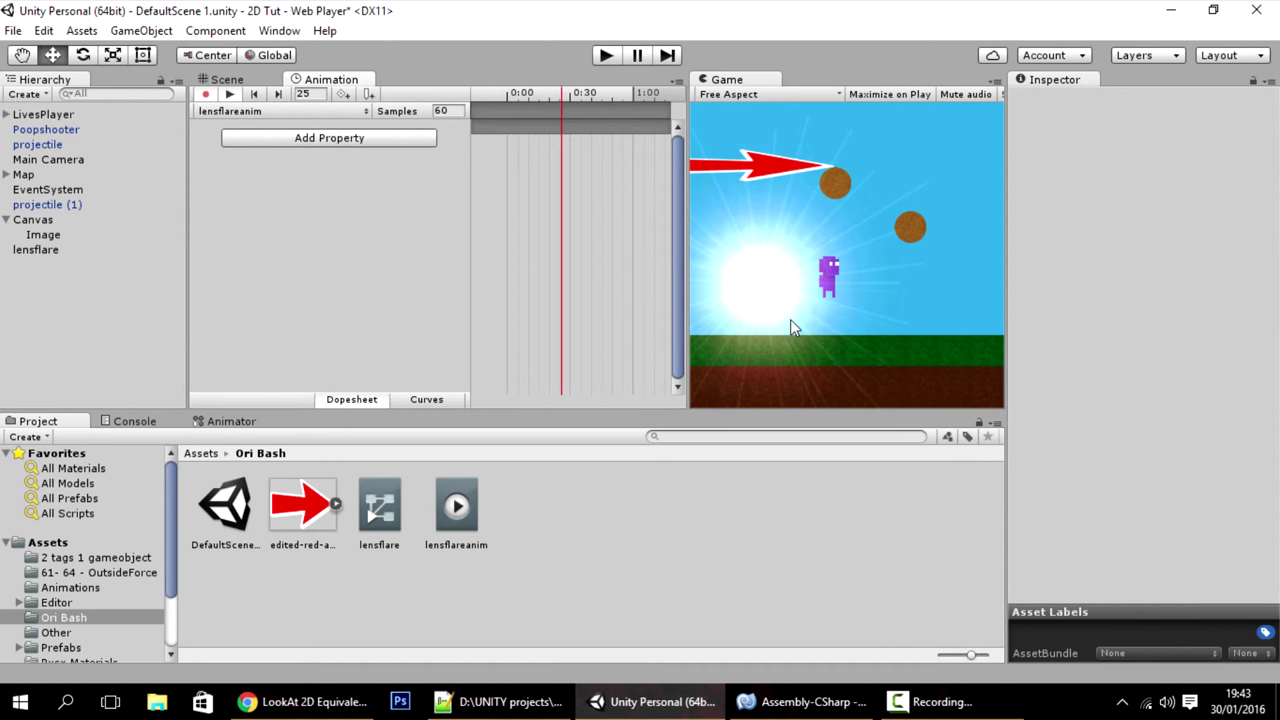
pyautogui.click(229, 94)
pyautogui.click(37, 249)
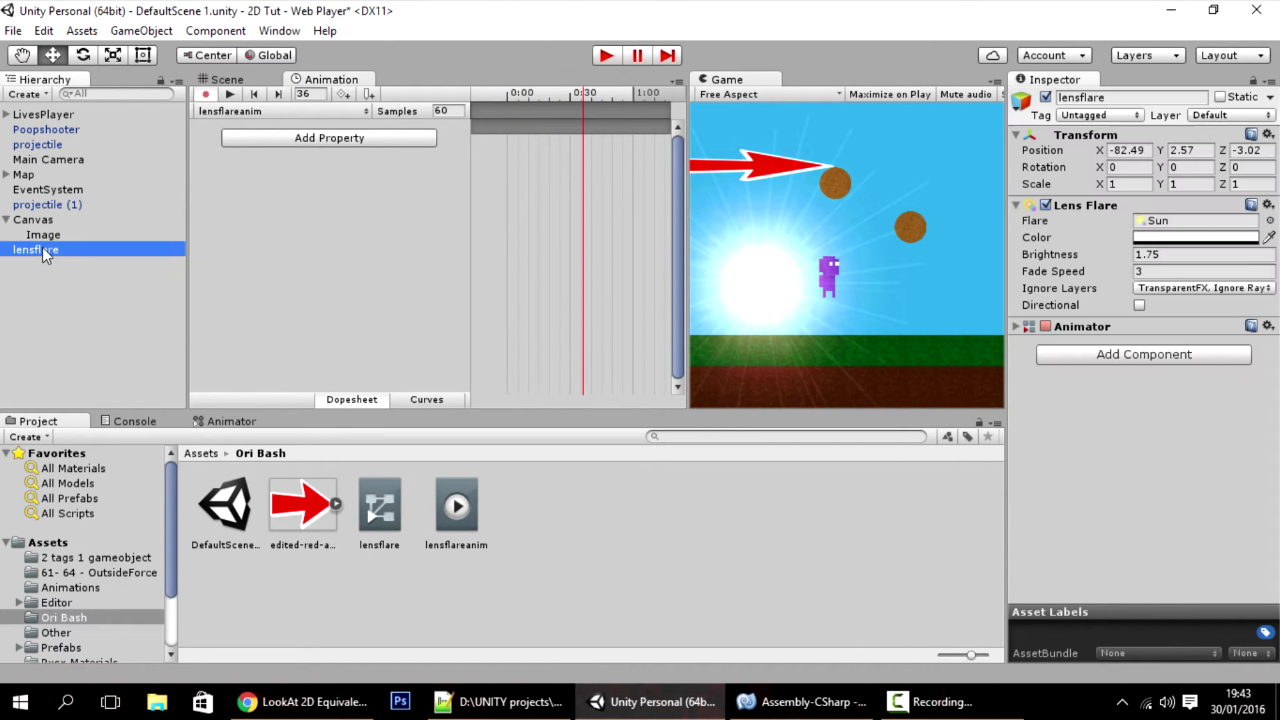
pyautogui.click(293, 111)
pyautogui.click(304, 165)
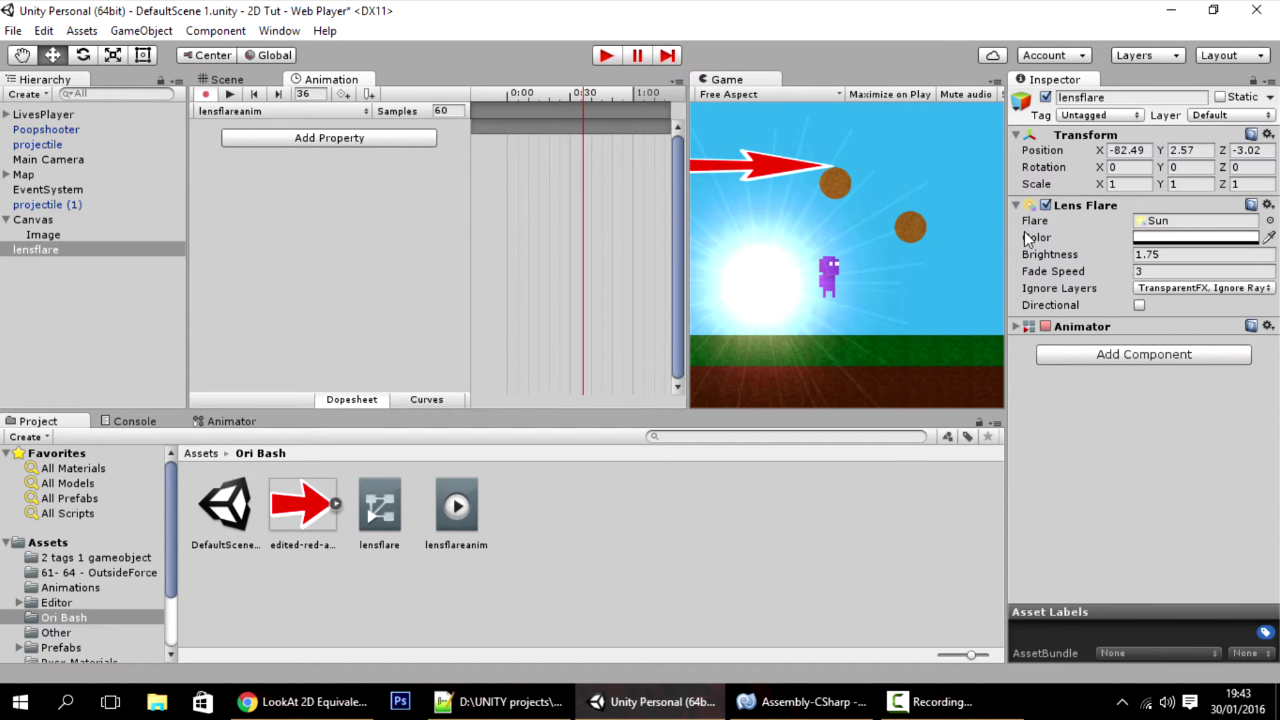
# - Key Lens Flare Brightness 2 at frame 0 and 0 at frame 17, preview, and play
pyautogui.moveTo(586, 92); pyautogui.dragTo(507, 92)
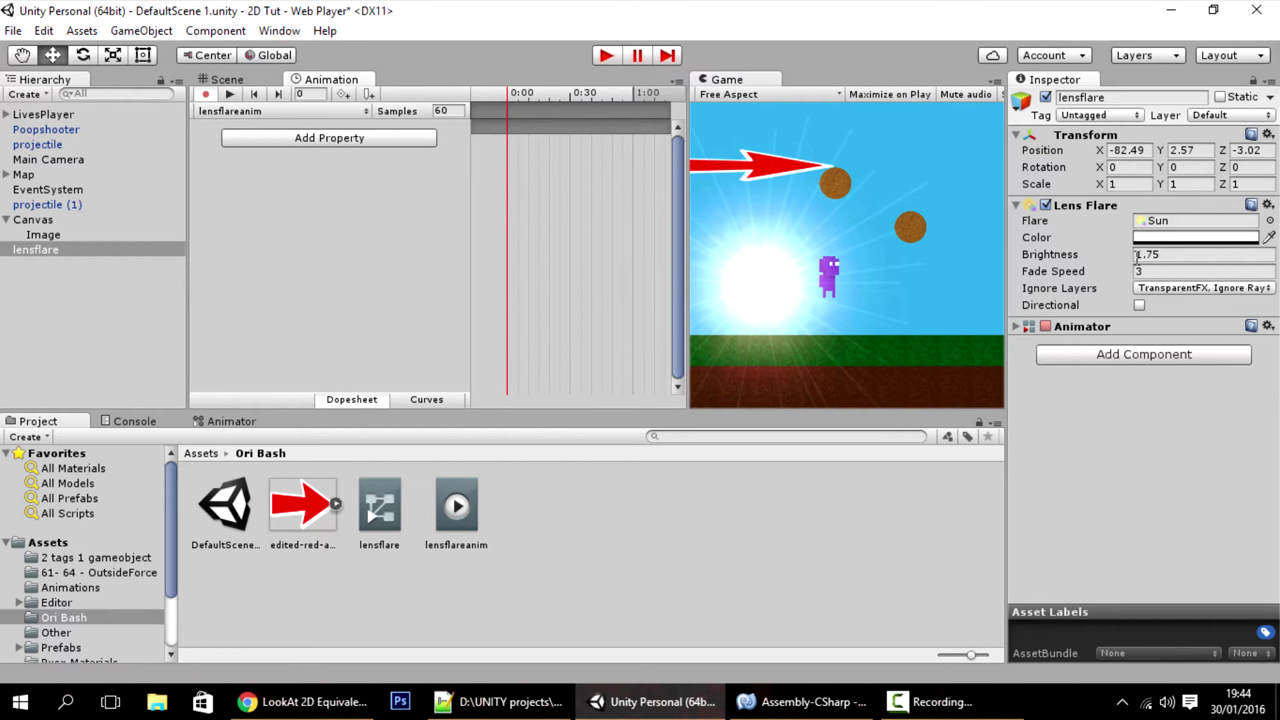
pyautogui.click(1165, 256)
pyautogui.write('2')
pyautogui.press('Return')
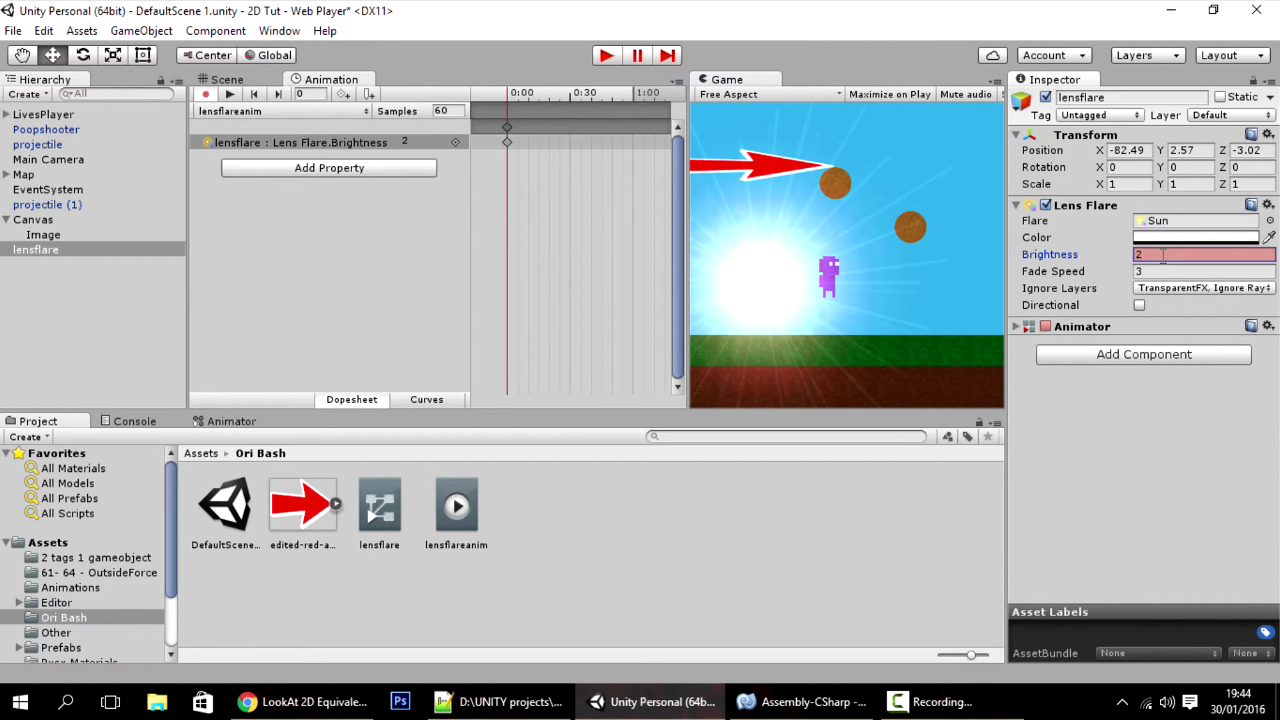
pyautogui.click(543, 97)
pyautogui.click(1148, 255)
pyautogui.write('0')
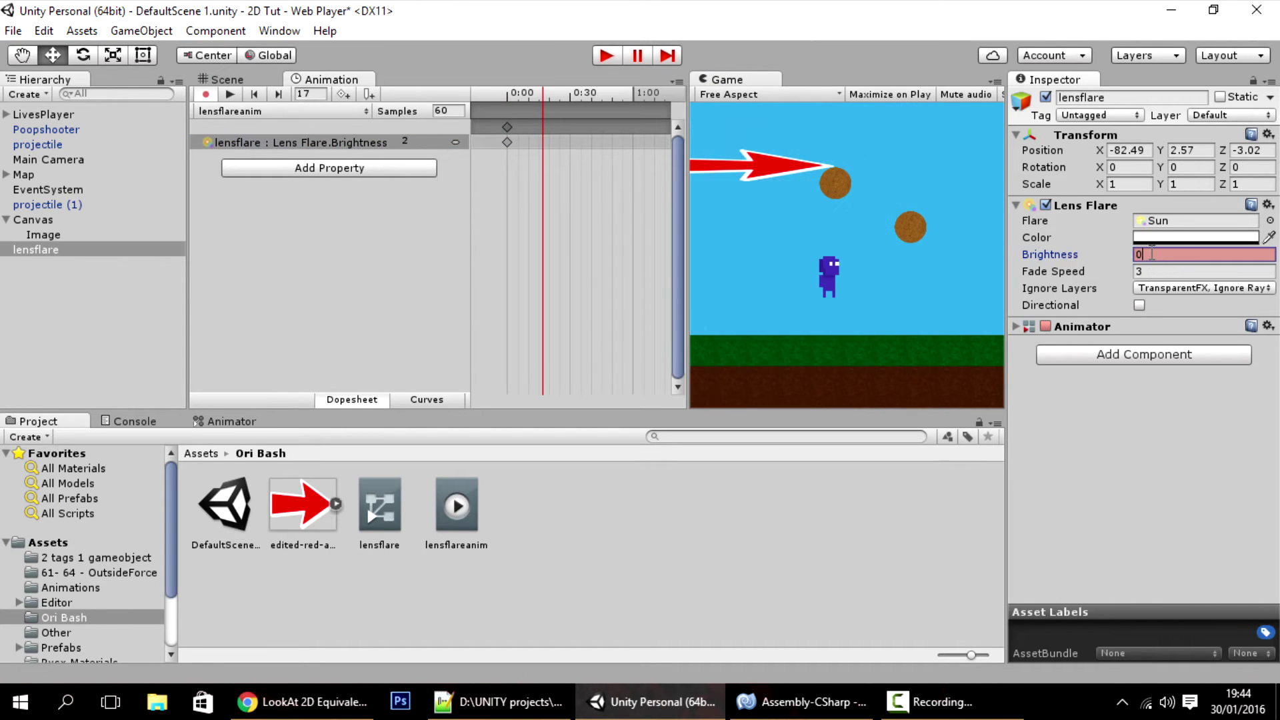
pyautogui.click(230, 94)
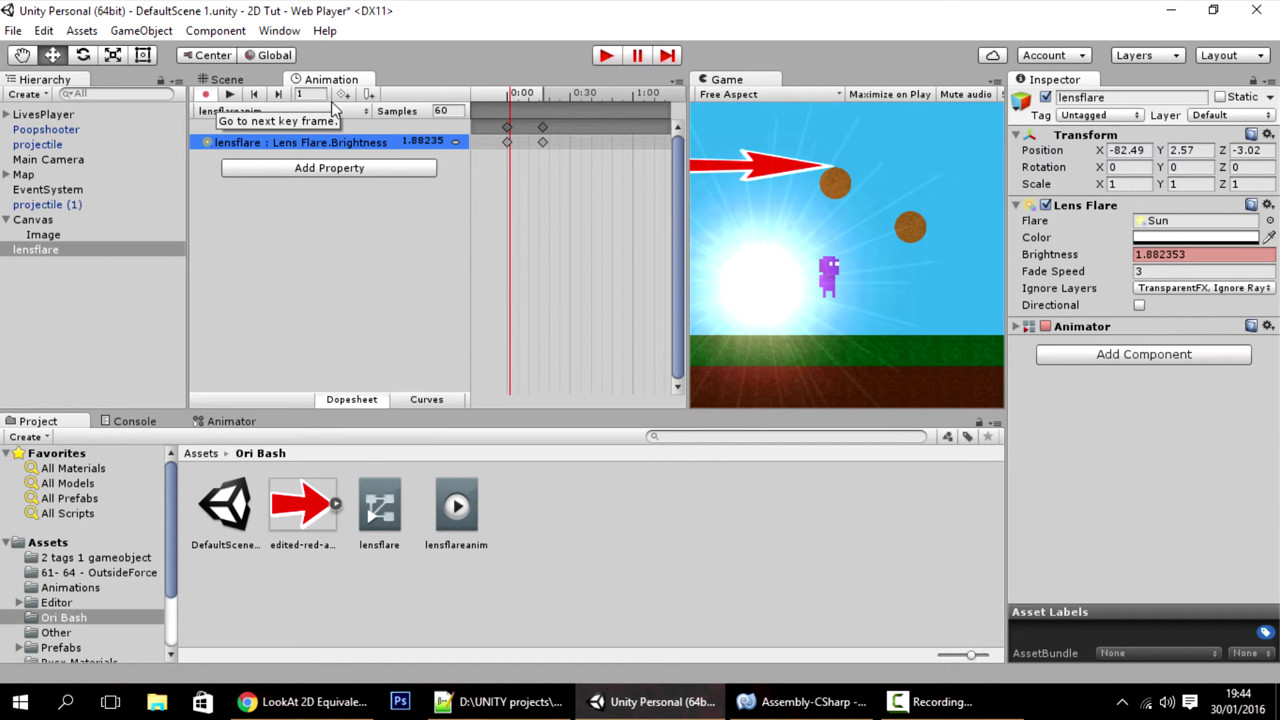
pyautogui.click(607, 56)
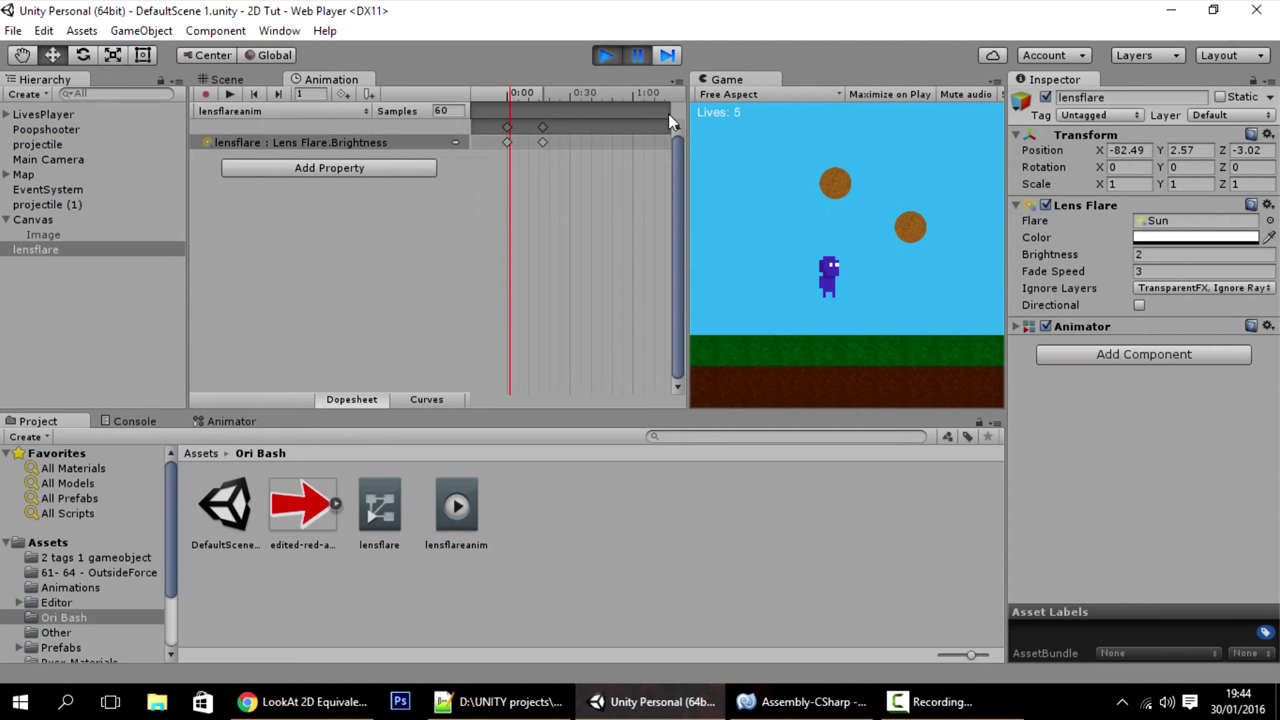
# - Turn off looping on the lensflareanim clip and test-run the game
pyautogui.click(614, 54)
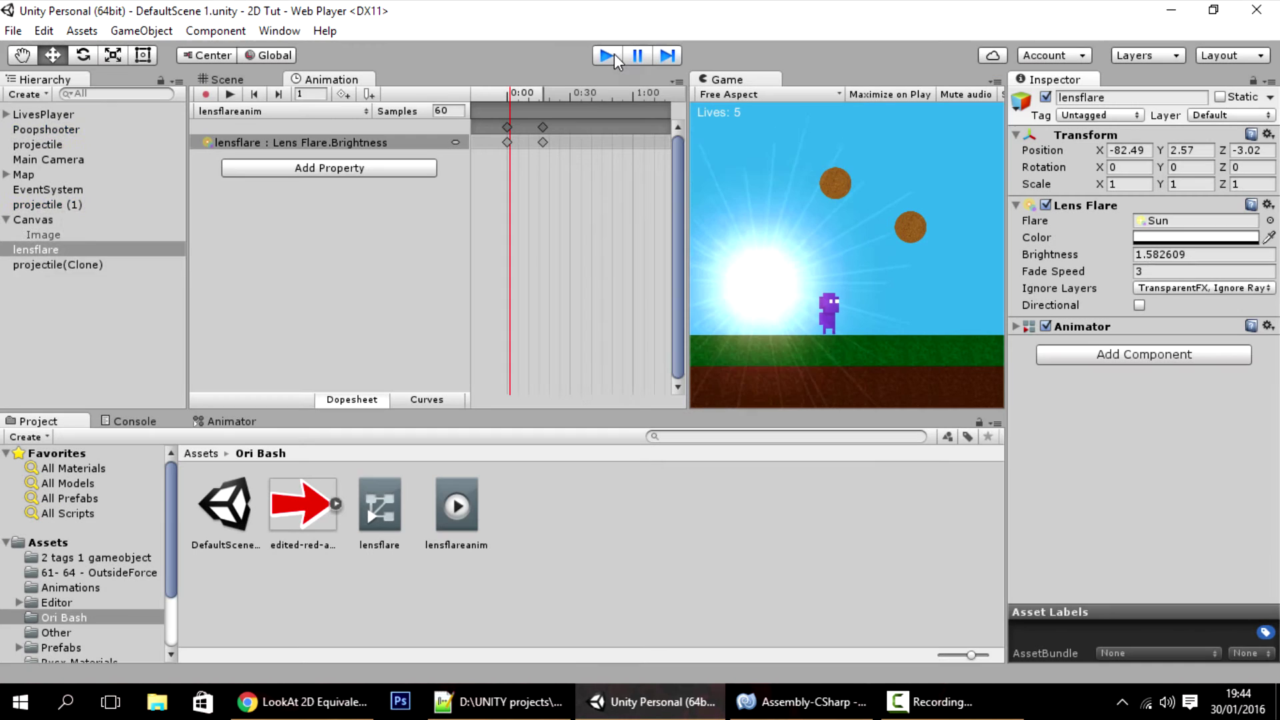
pyautogui.click(456, 511)
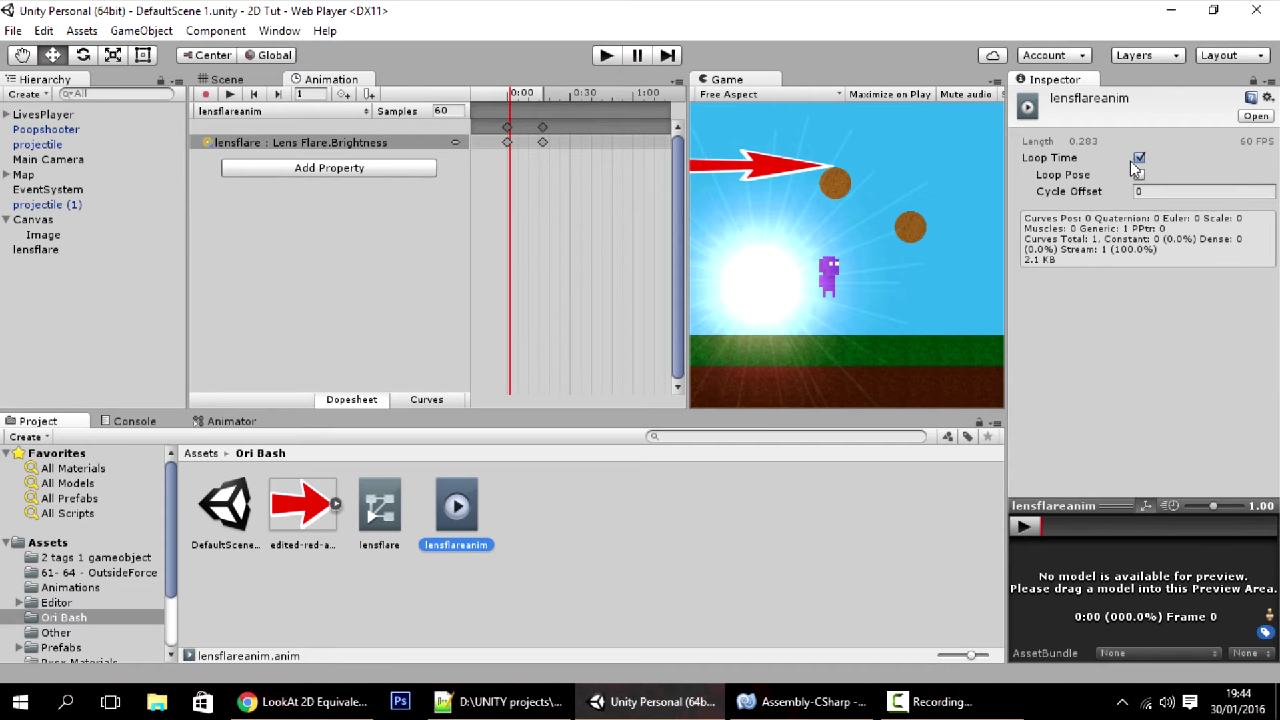
pyautogui.click(1138, 158)
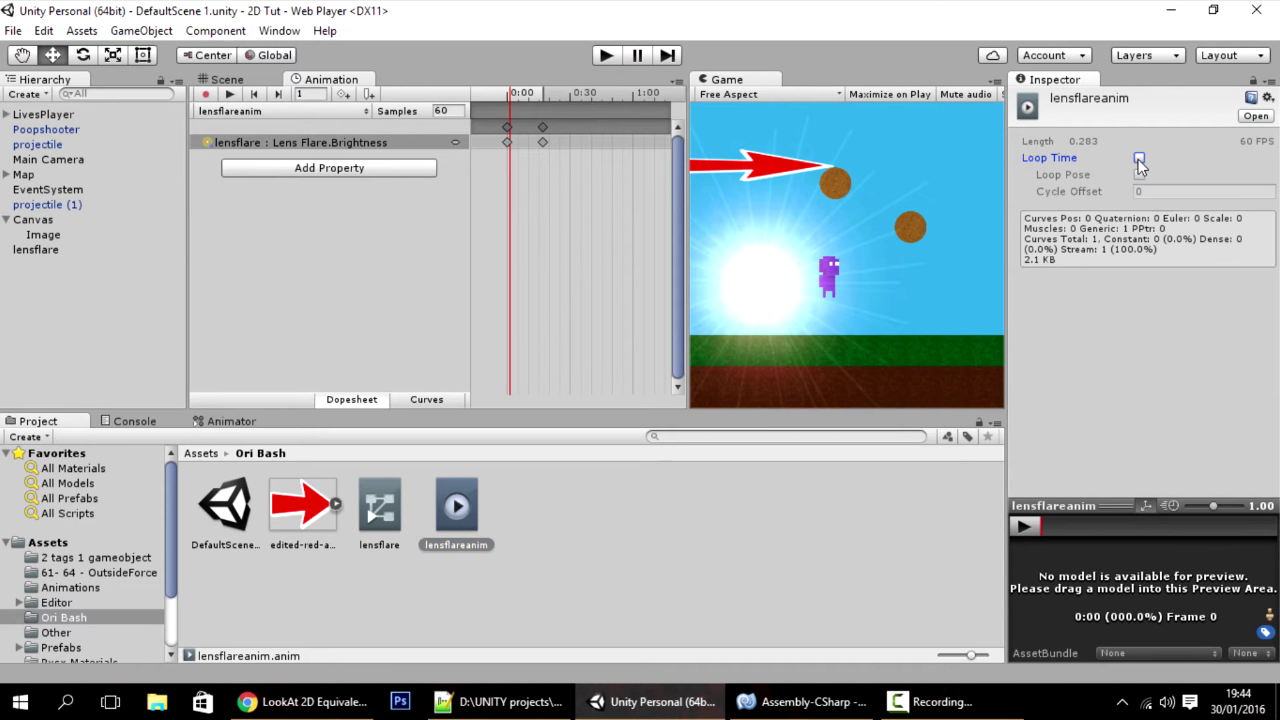
pyautogui.click(618, 57)
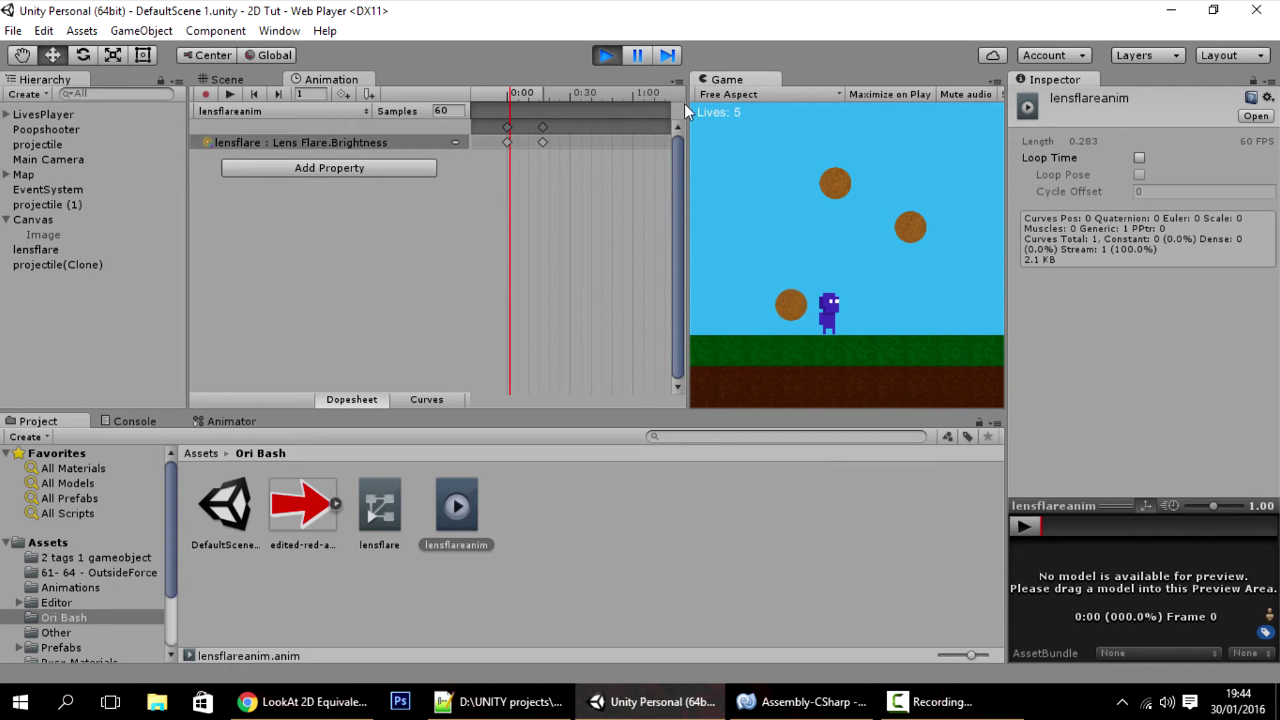
# - Disable the lensflare Animator and test-run the game with Pause enabled
pyautogui.click(609, 52)
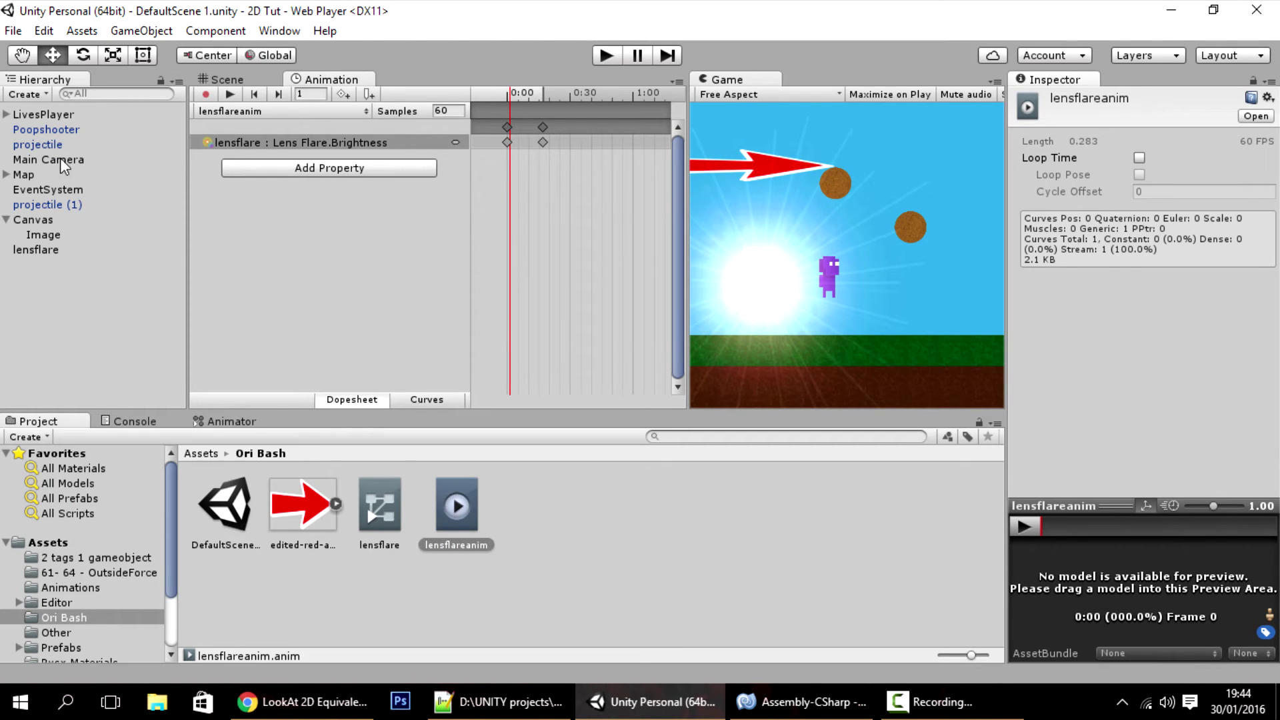
pyautogui.click(36, 248)
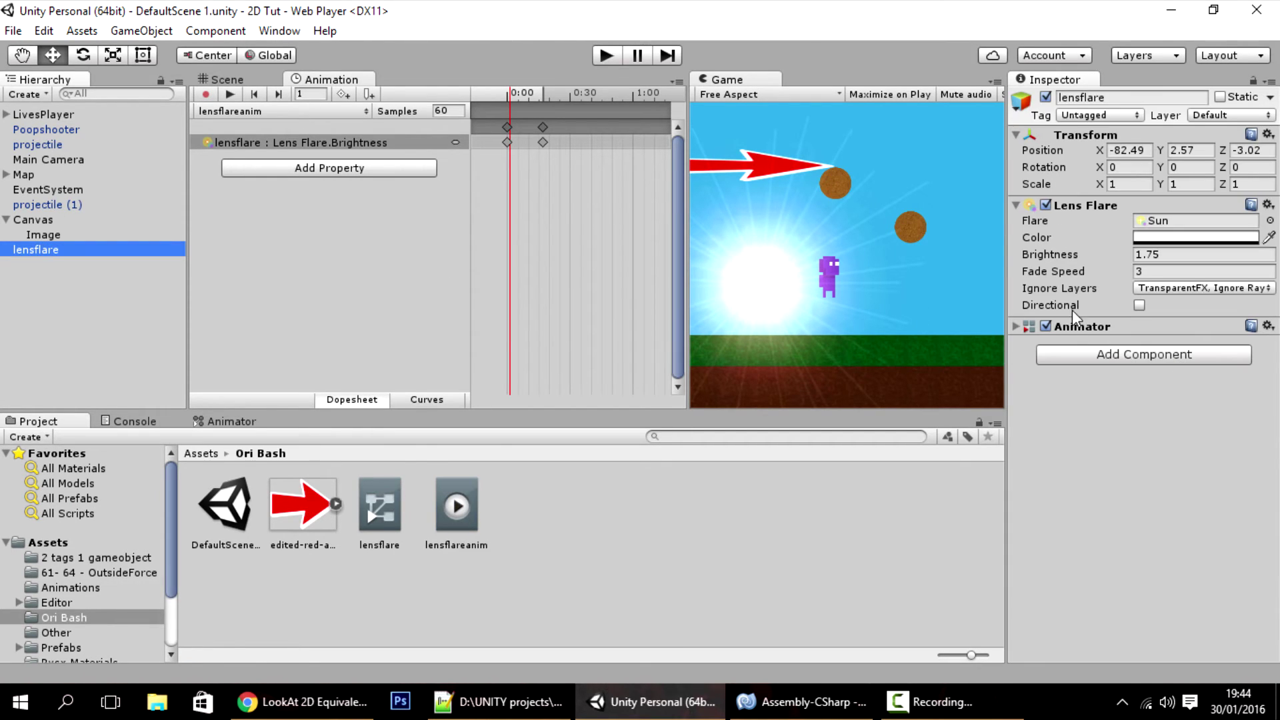
pyautogui.click(1045, 326)
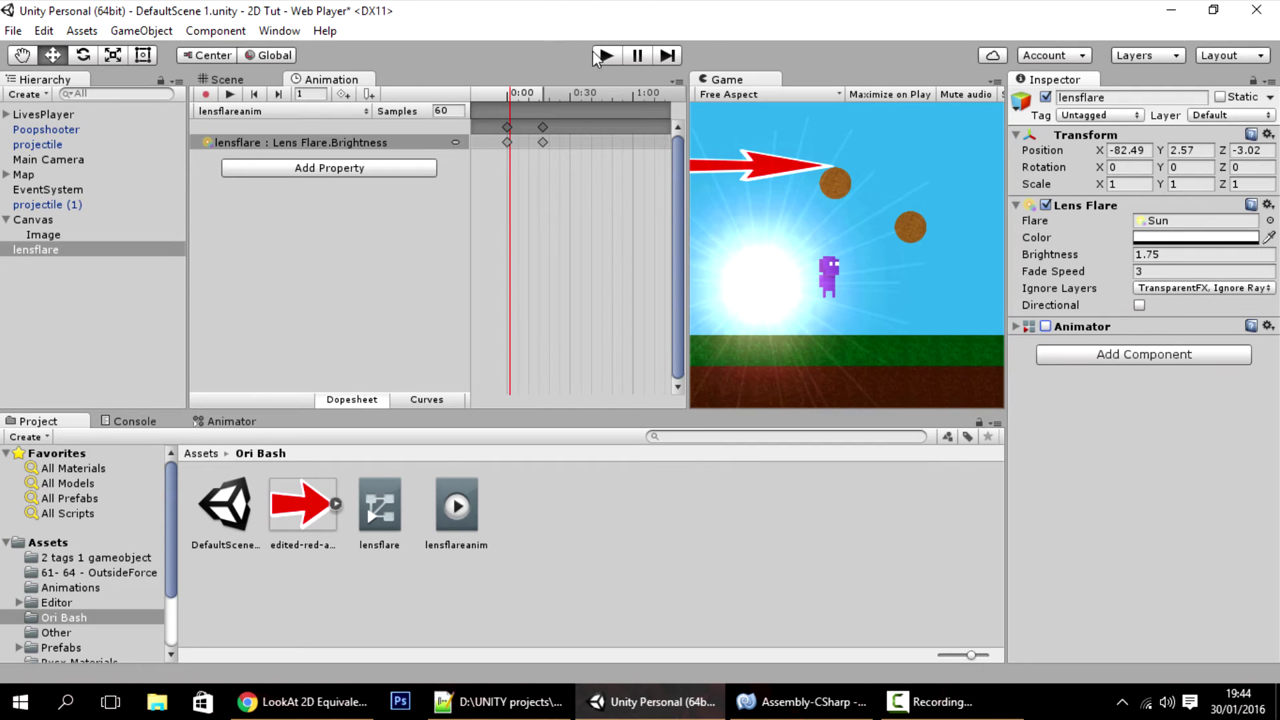
pyautogui.click(637, 55)
pyautogui.click(610, 56)
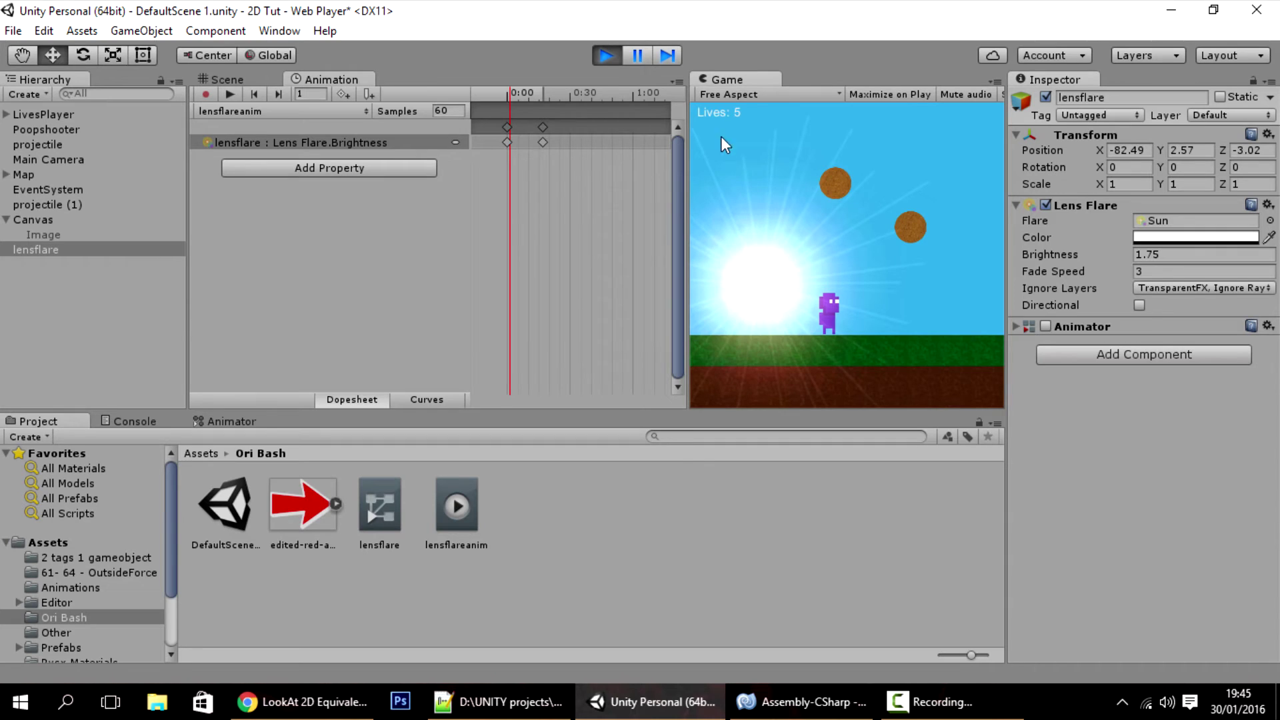
pyautogui.click(604, 55)
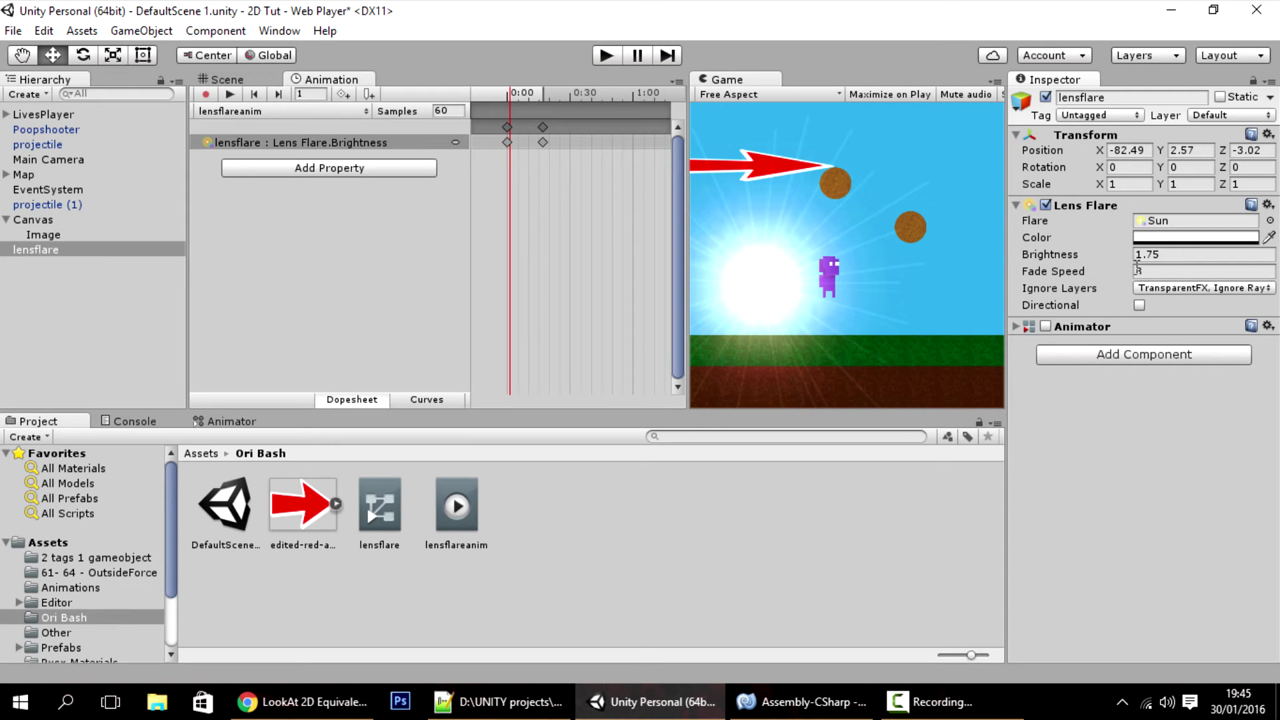
# - Raise the Lens Flare Fade Speed from 3 to 65.68 and run the game
pyautogui.click(1078, 272)
pyautogui.moveTo(1077, 267); pyautogui.dragTo(514, 267)
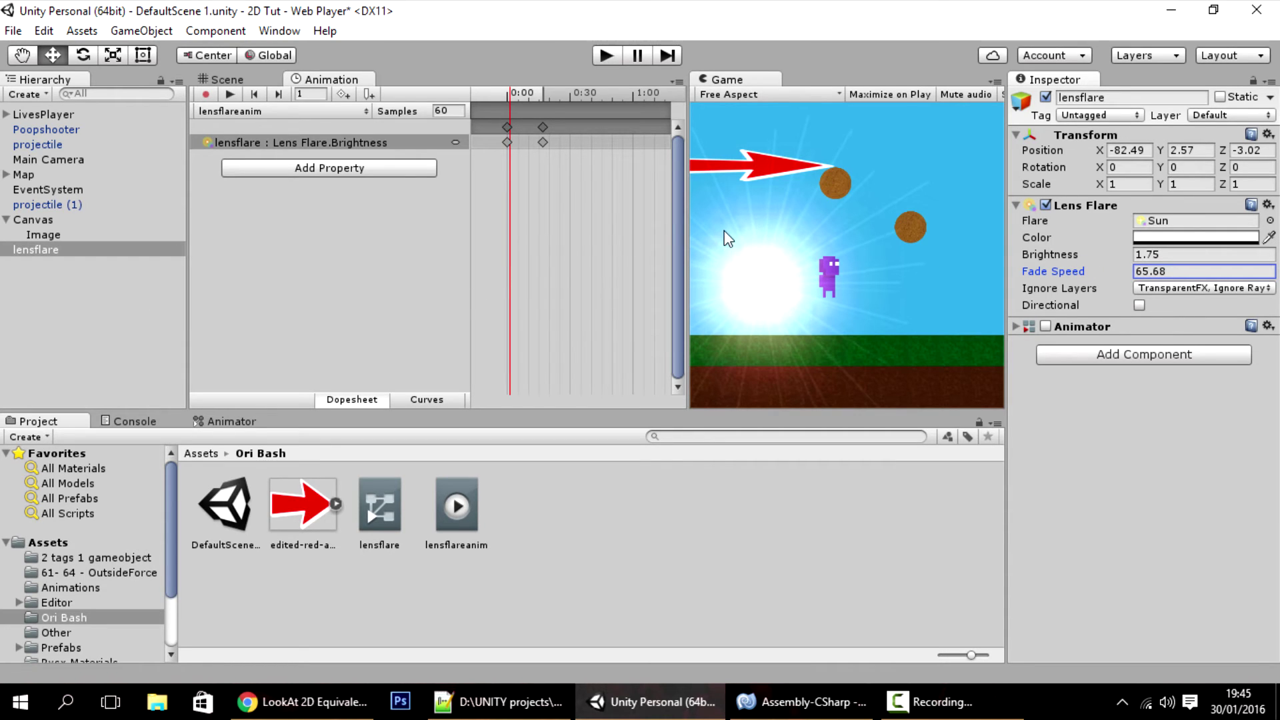
pyautogui.click(607, 53)
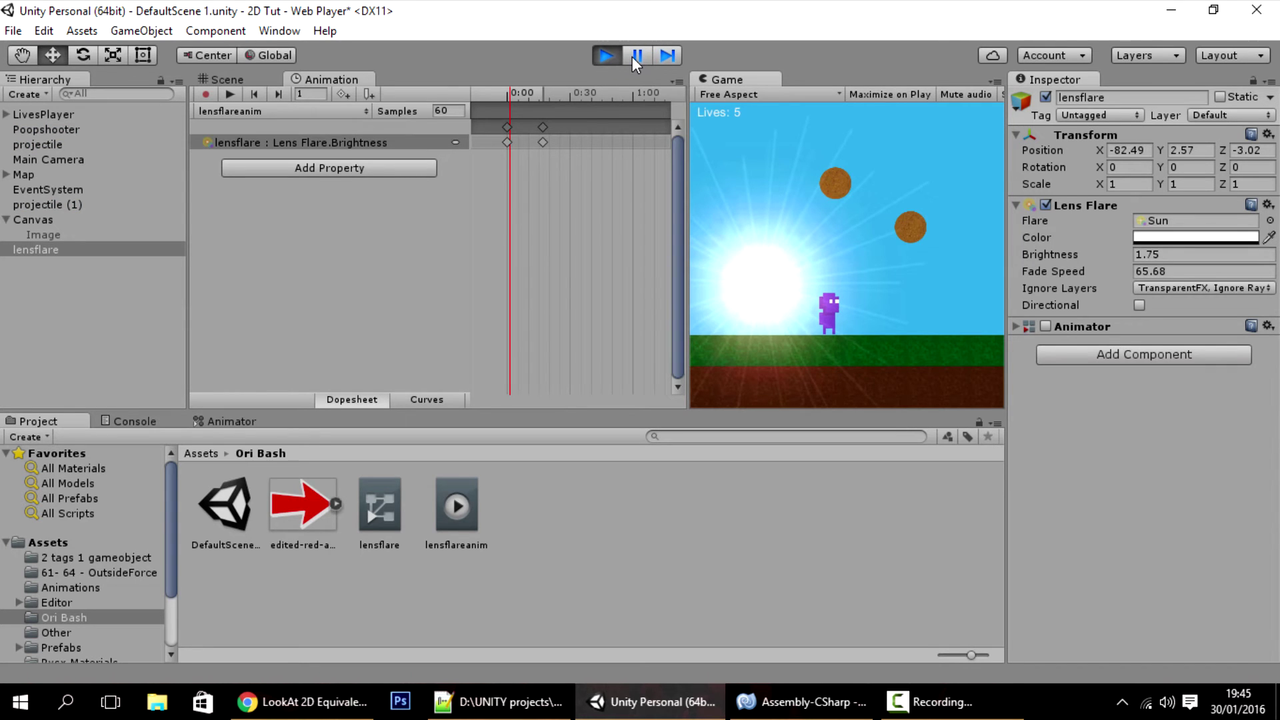
# - Add a Destroy By Time script to lensflare with Destroy Time 2
pyautogui.click(612, 55)
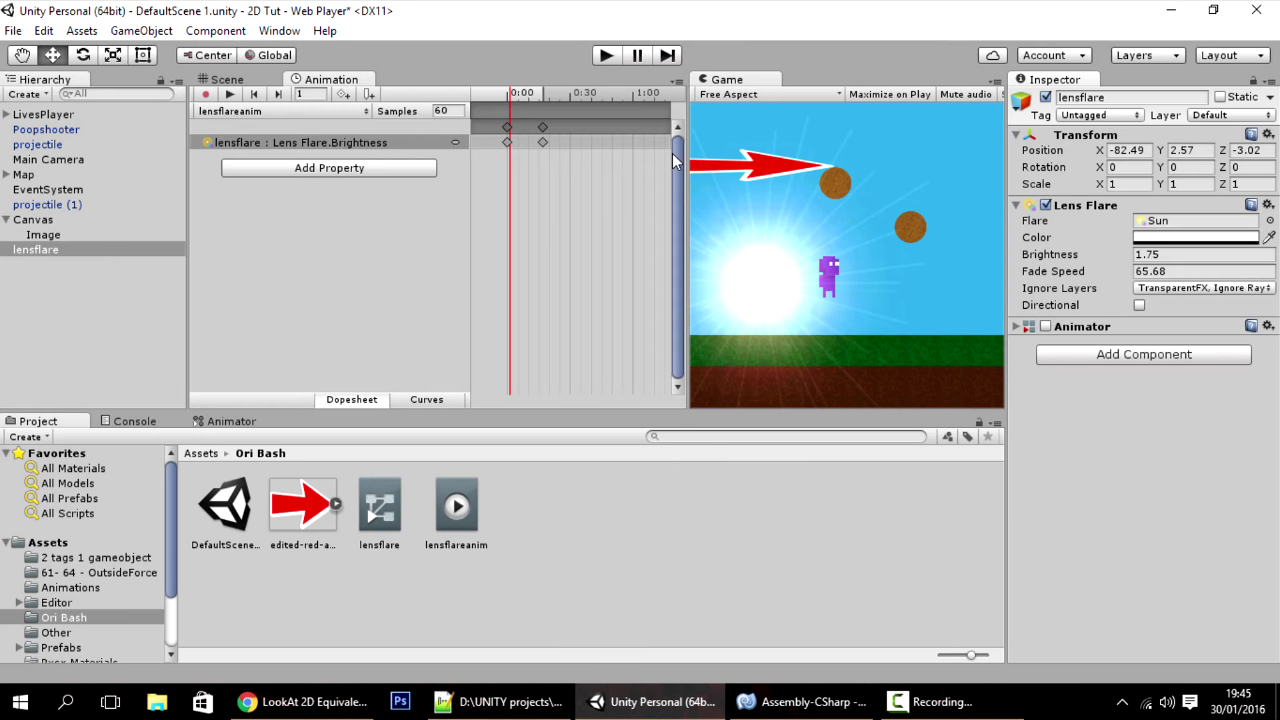
pyautogui.click(543, 119)
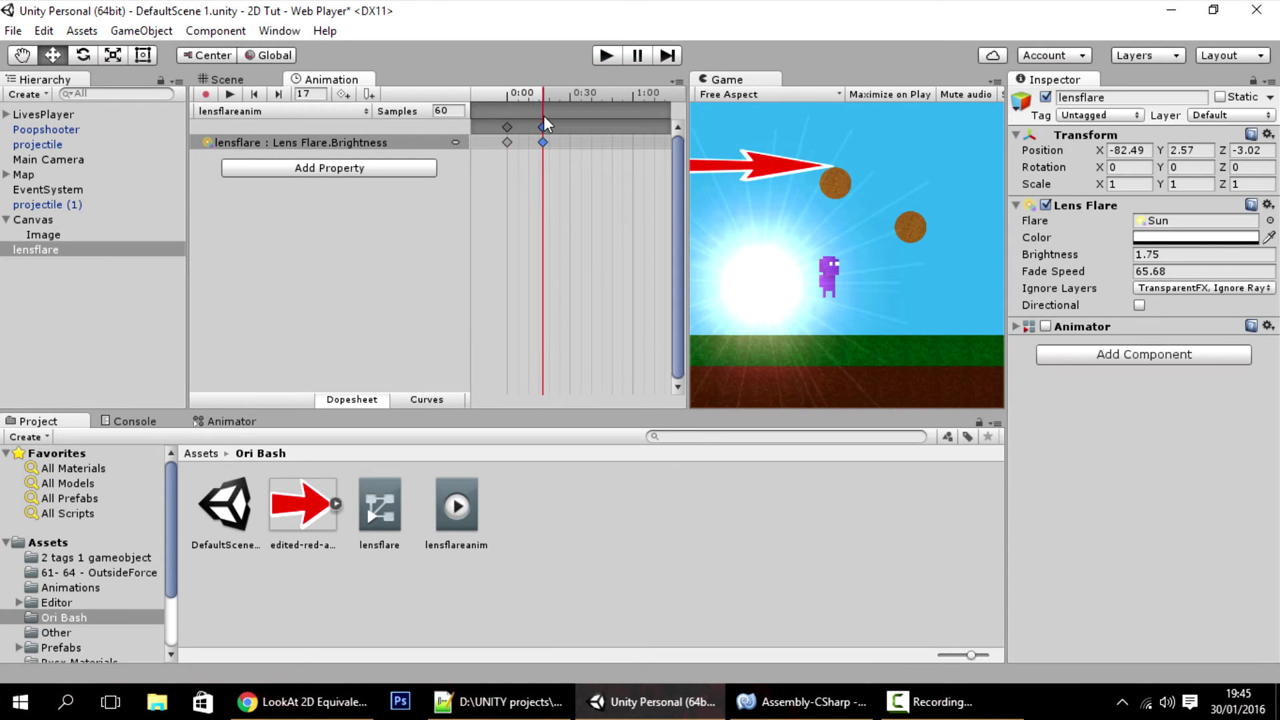
pyautogui.click(1174, 361)
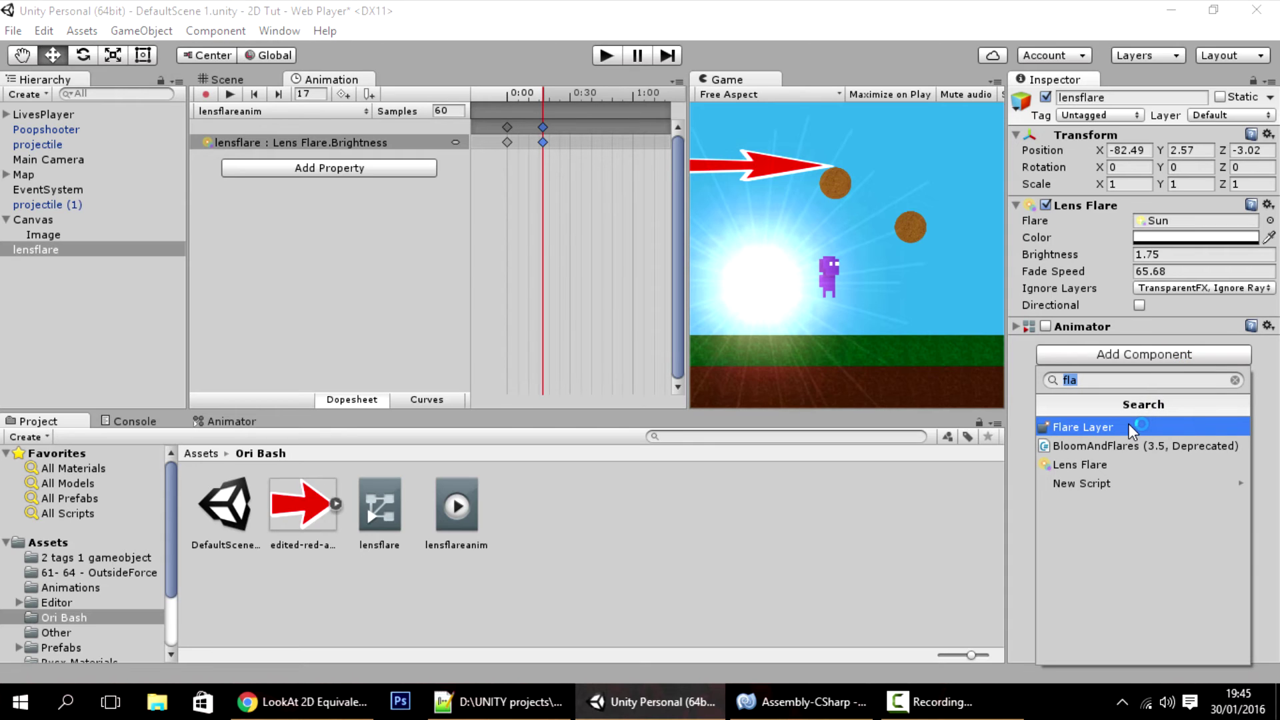
pyautogui.write('destroy')
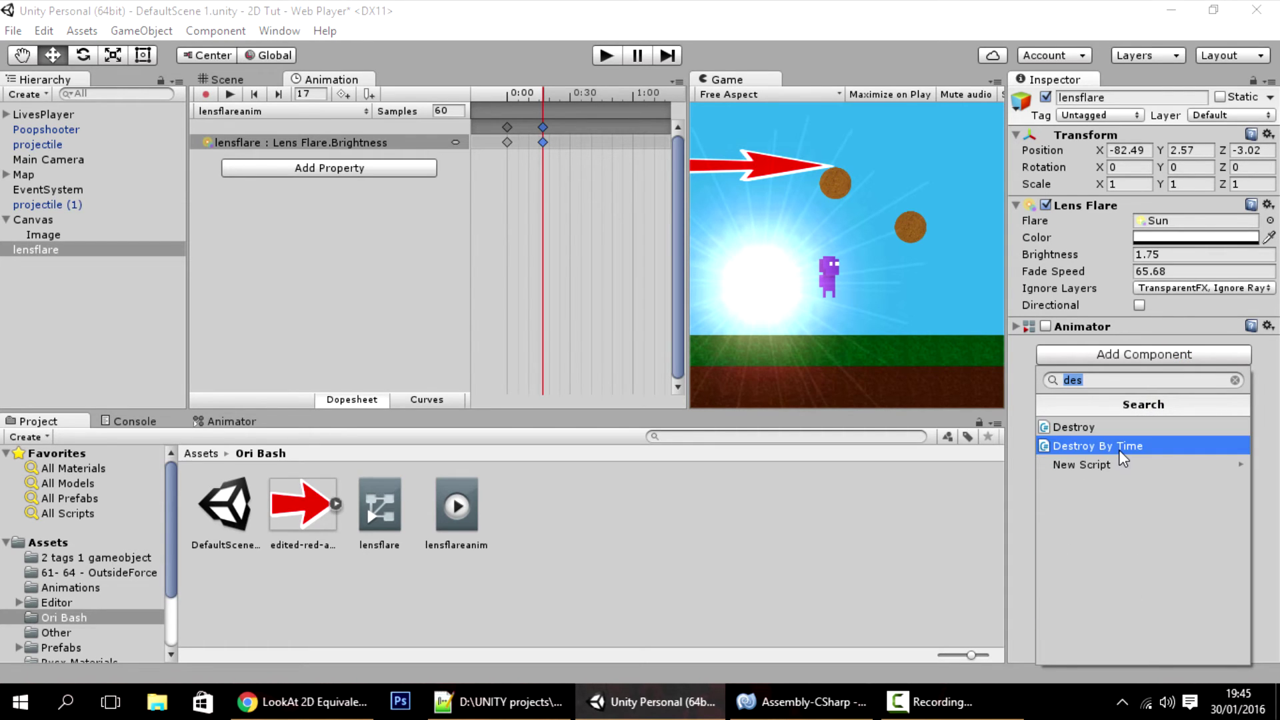
pyautogui.click(1119, 448)
pyautogui.click(1171, 377)
pyautogui.write('2')
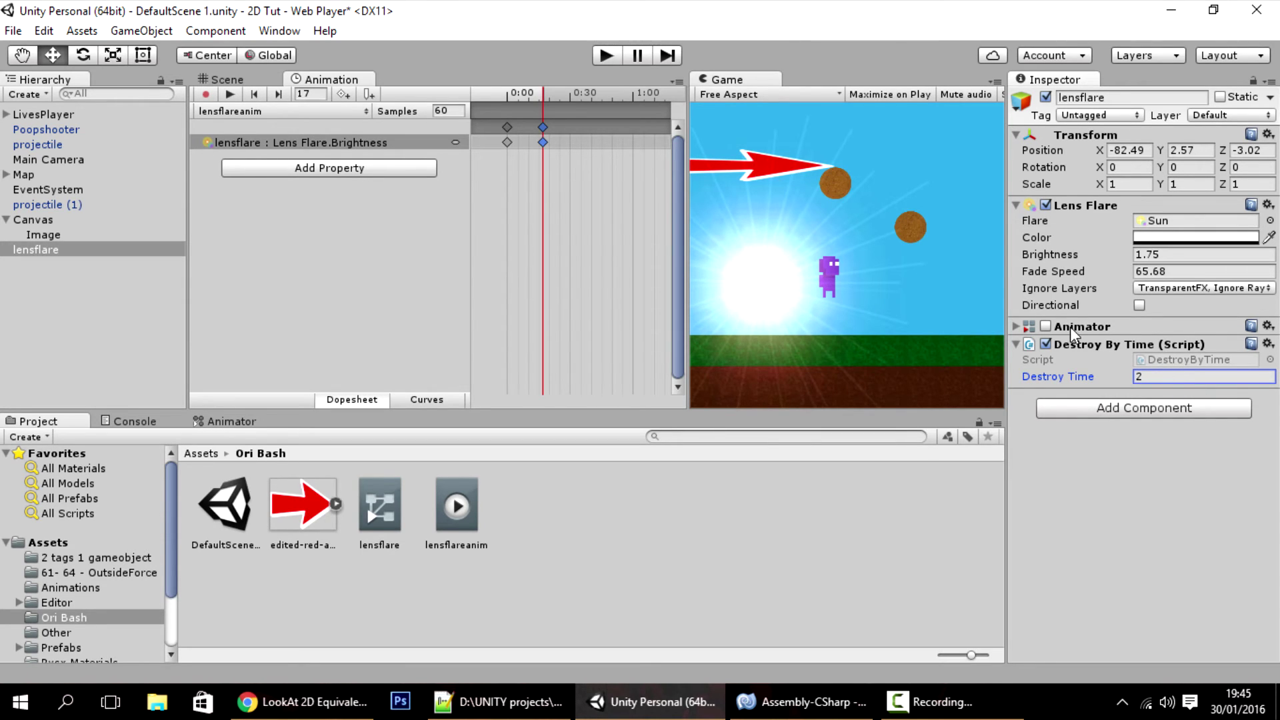
# - Re-enable the Animator with lensflareanim and save lensflare as a prefab in Ori Bash
pyautogui.click(1045, 326)
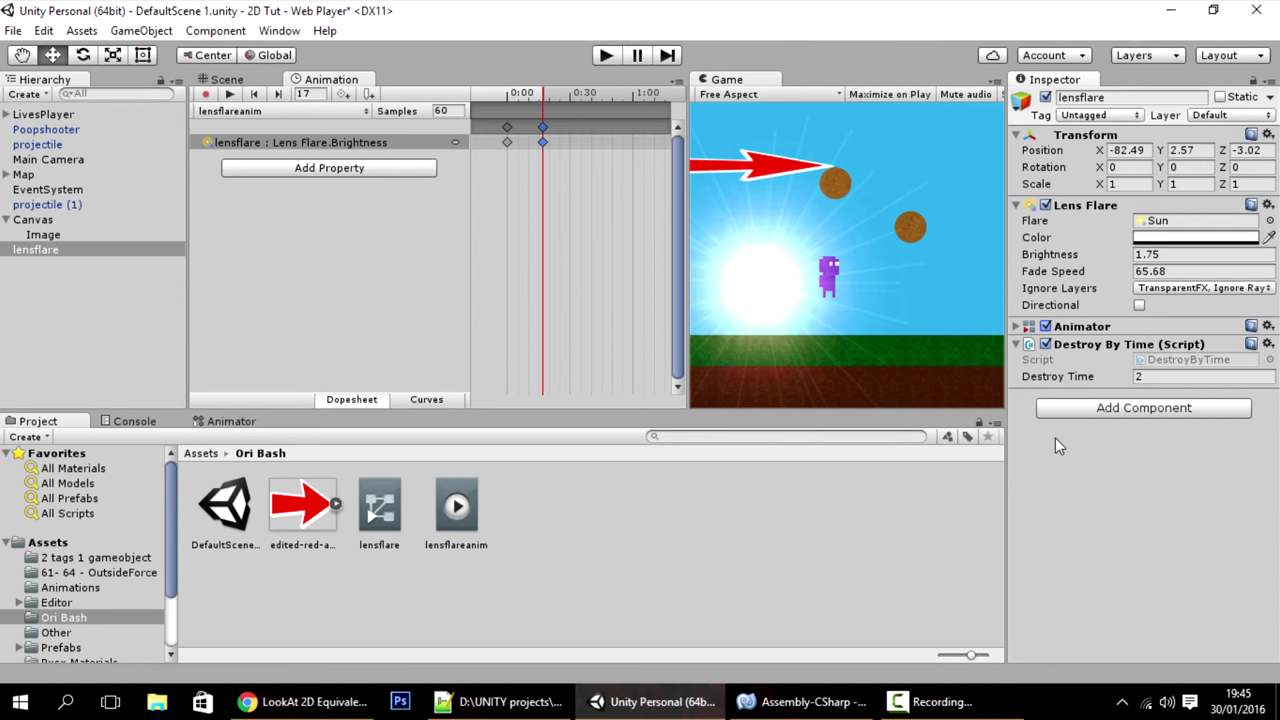
pyautogui.click(272, 116)
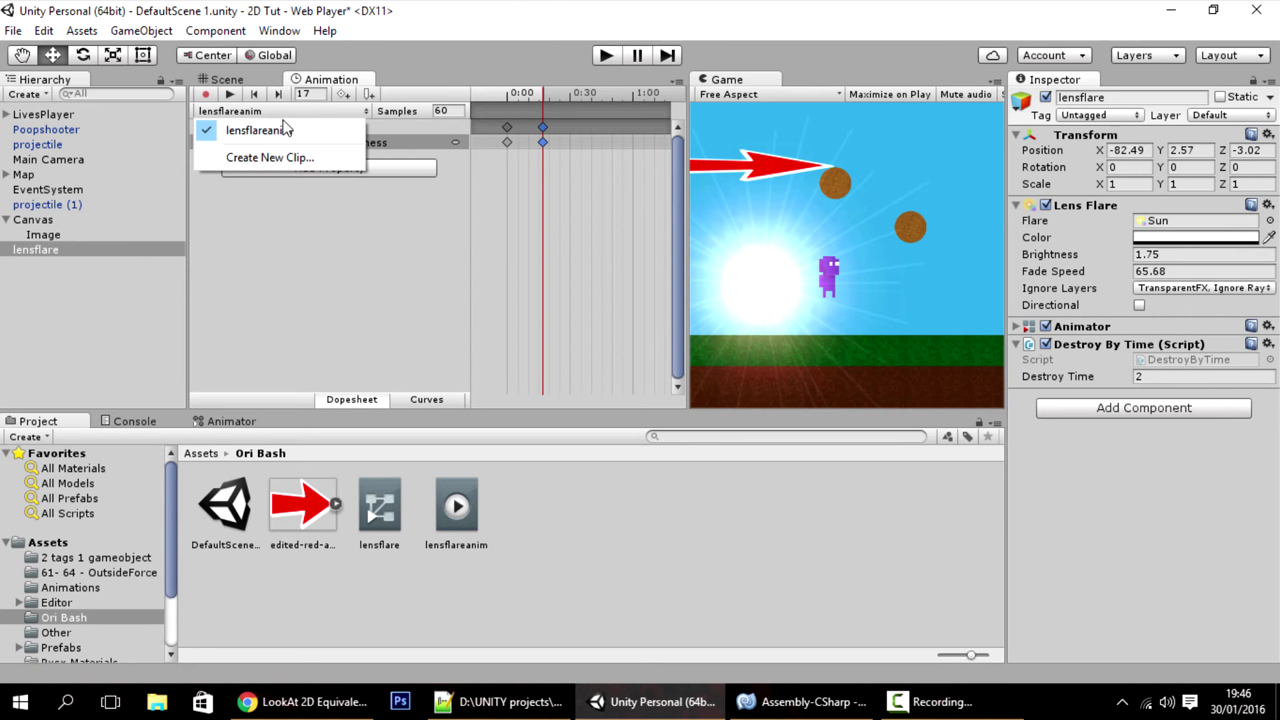
pyautogui.click(285, 130)
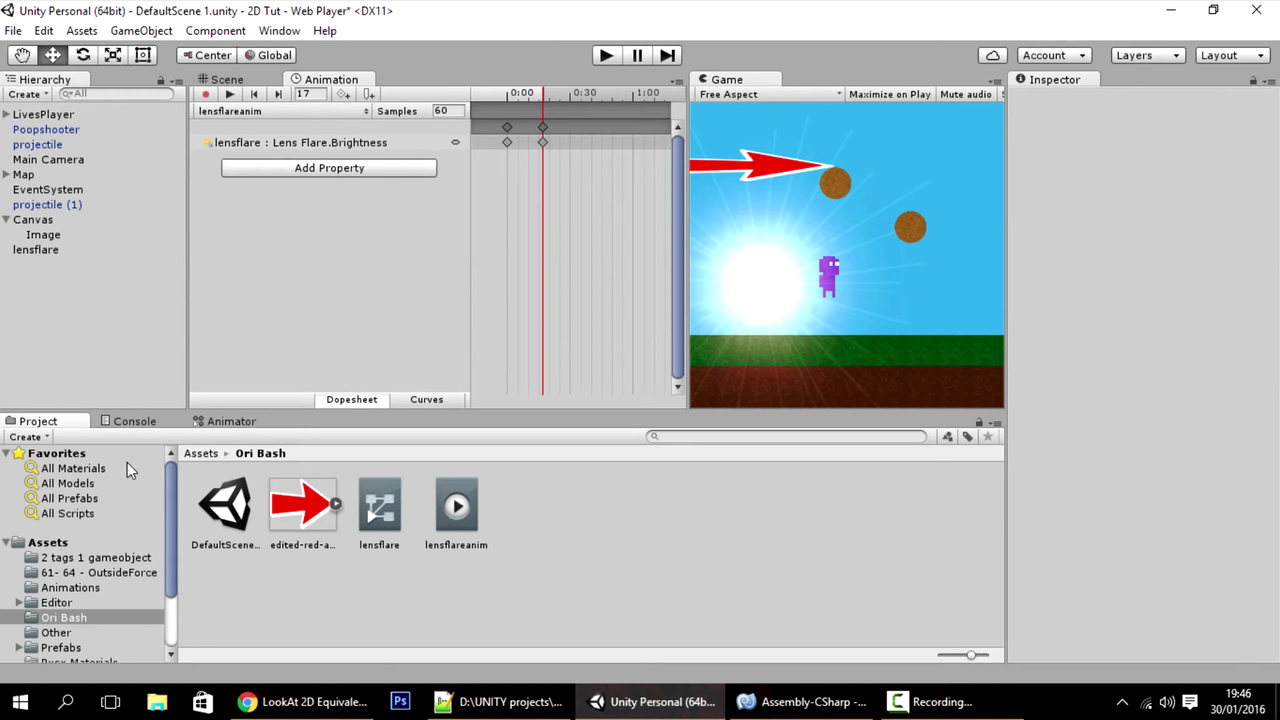
pyautogui.moveTo(126, 462); pyautogui.dragTo(625, 535)
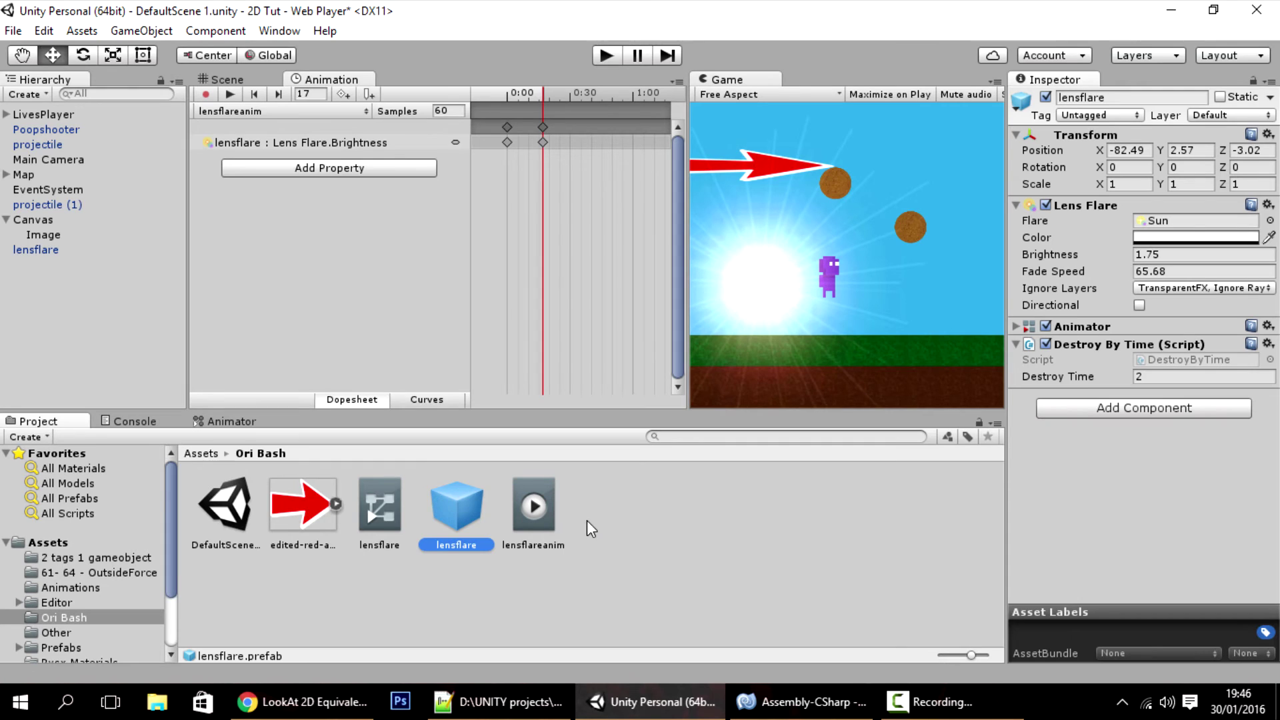
# - Declare a public GameObject effect field after the arrow field in oriYbash.cs
pyautogui.click(799, 701)
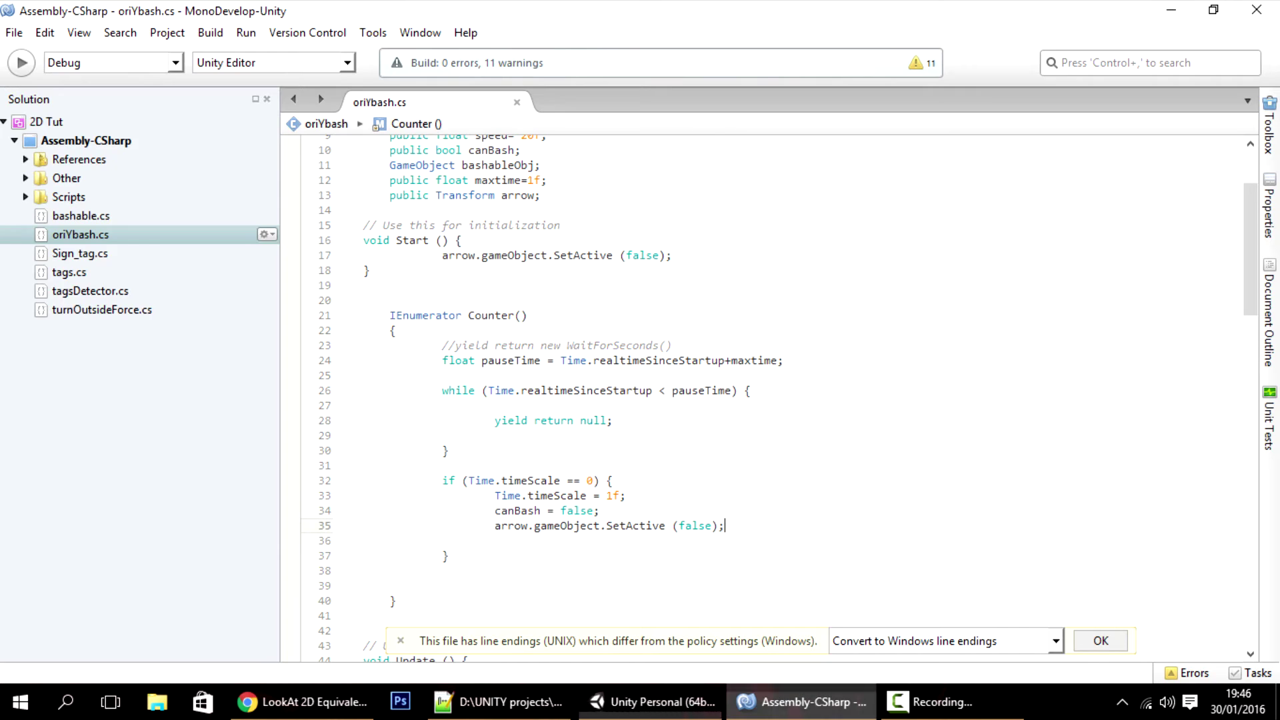
pyautogui.scroll(1, 629, 399)
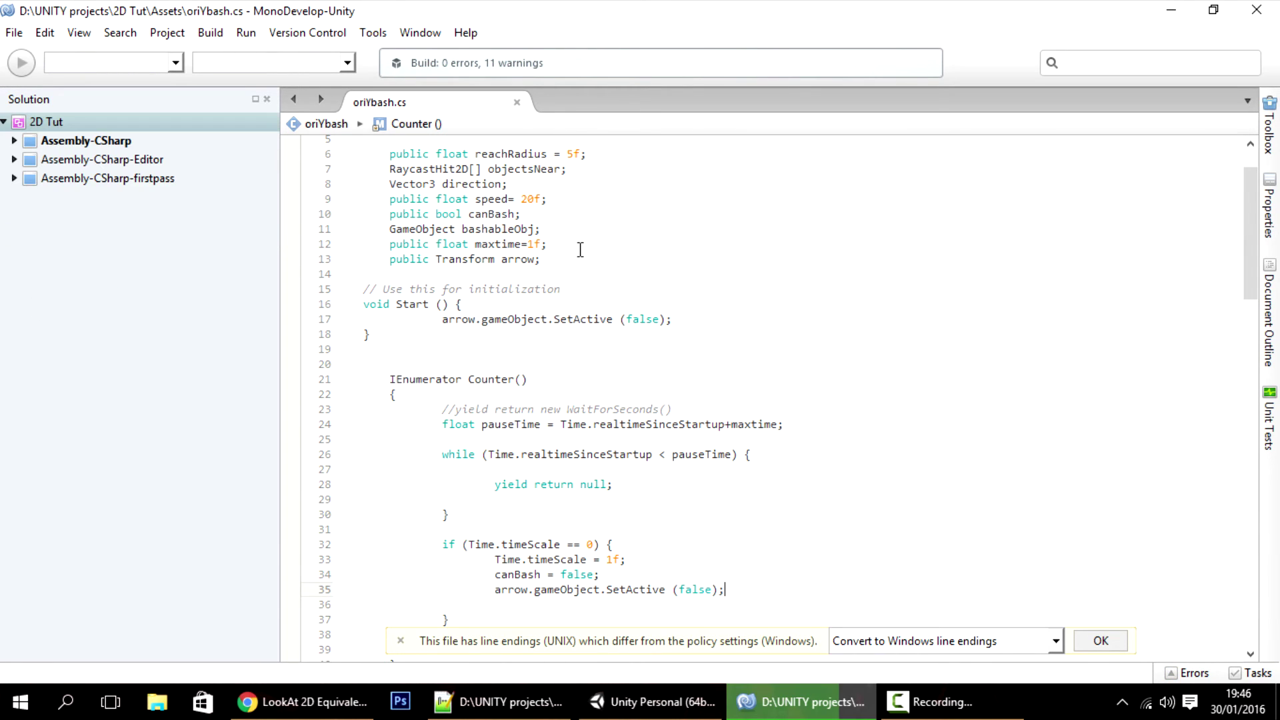
pyautogui.click(571, 262)
pyautogui.press('Return')
pyautogui.write('pu')
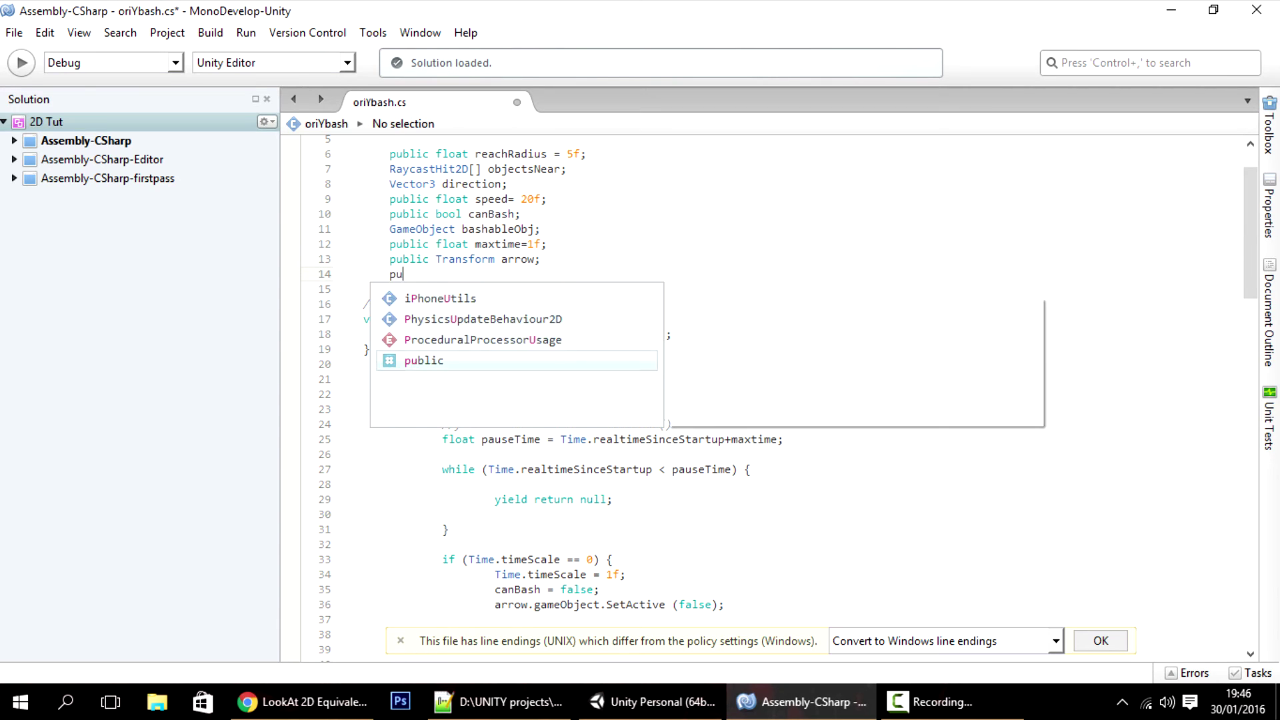
pyautogui.write('blic gameObject effect;')
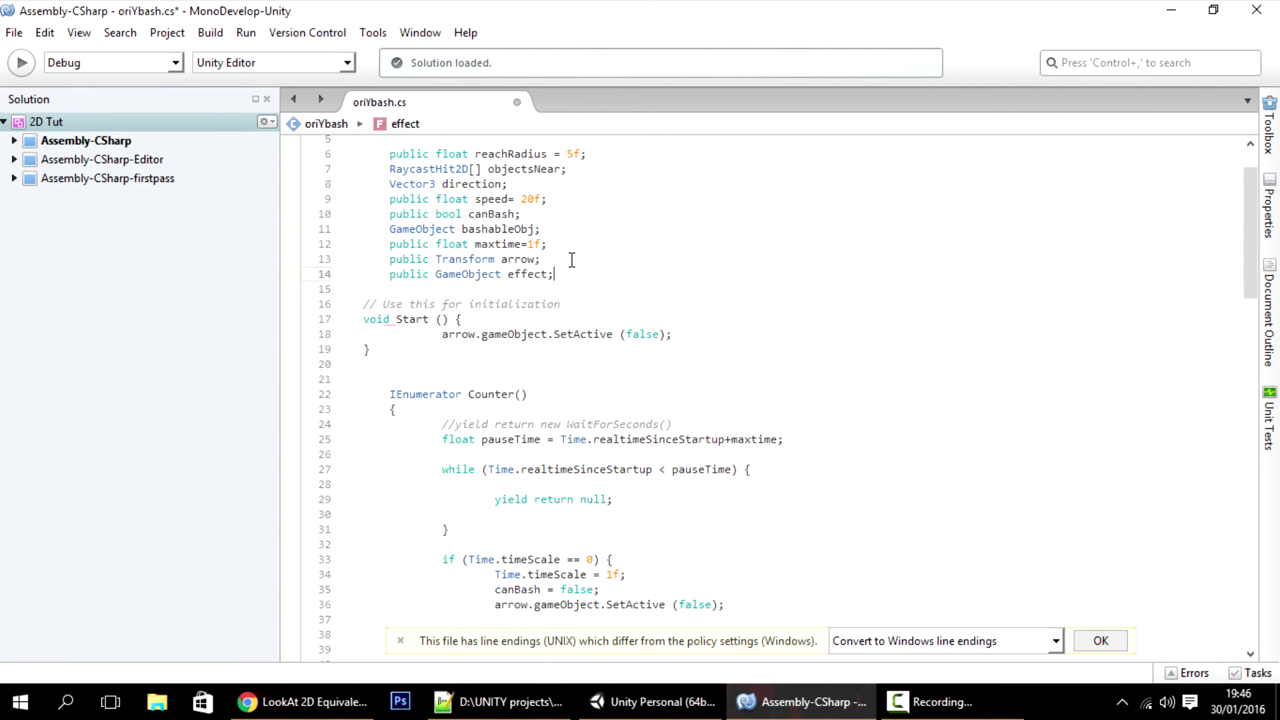
# - Add Instantiate(effect, transform.position, Quaternion.identity); inside the Fire2 branch
pyautogui.scroll(-20, 564, 278)
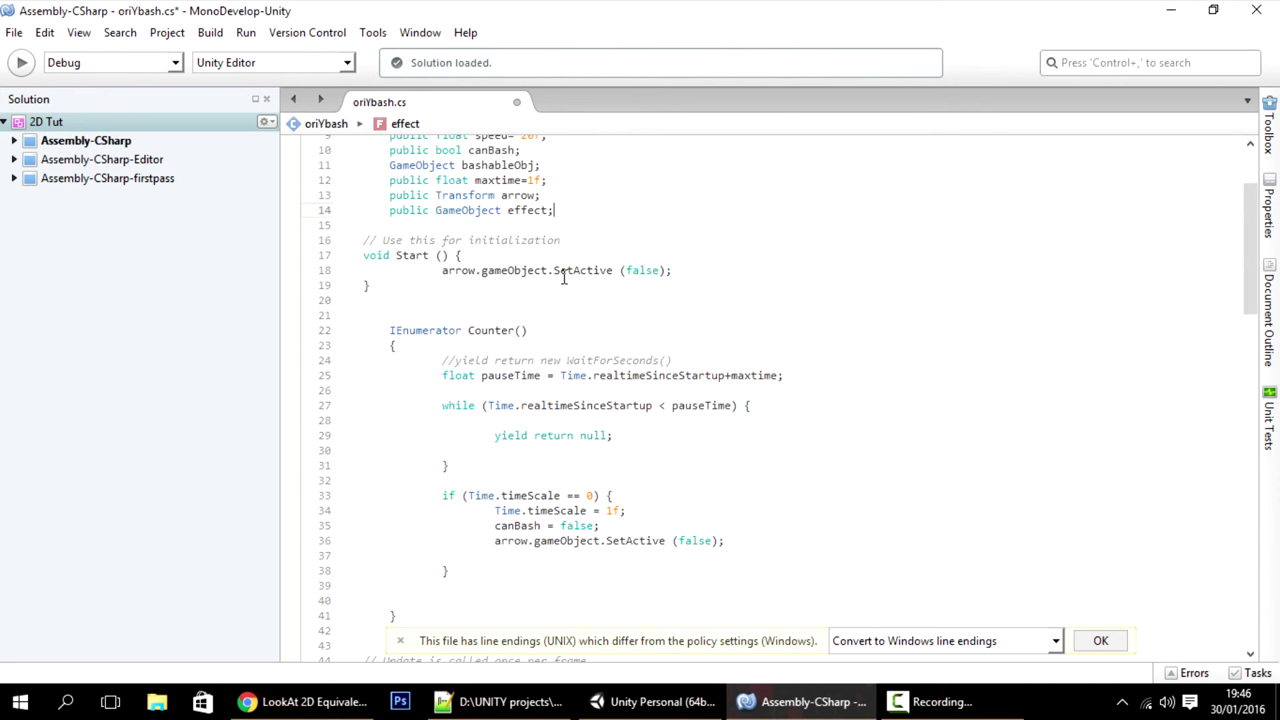
pyautogui.scroll(-6, 577, 270)
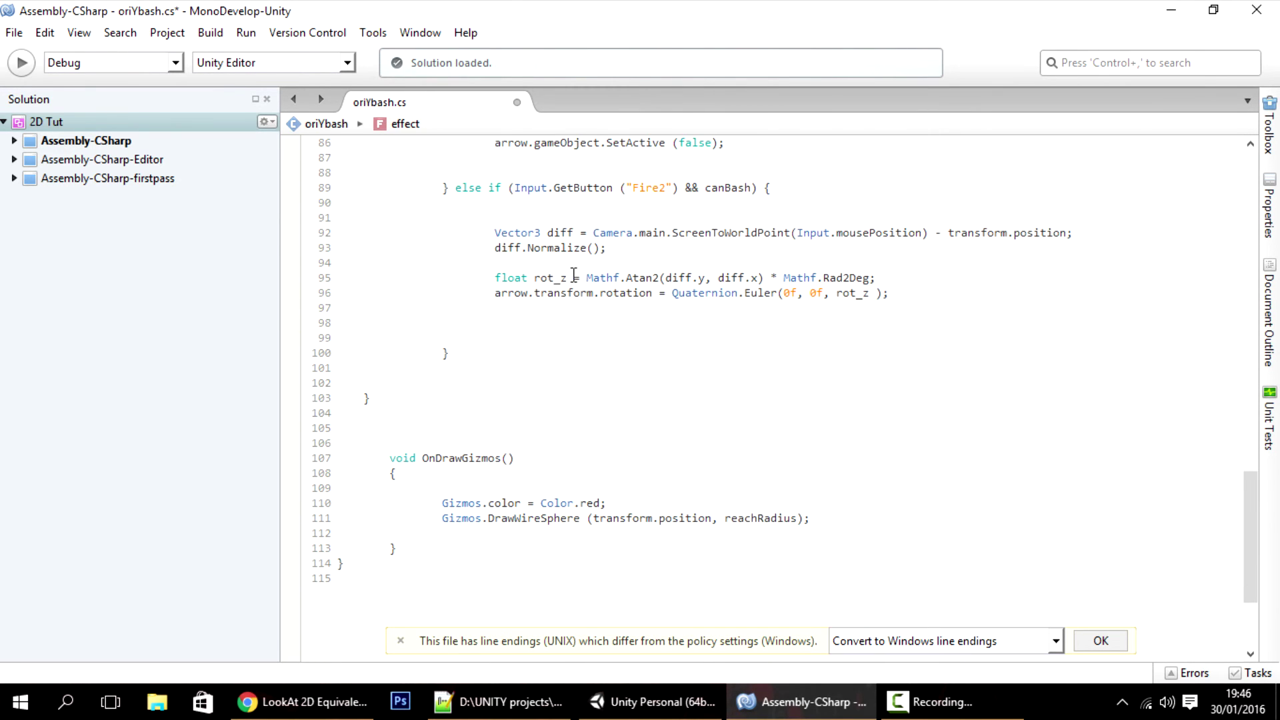
pyautogui.scroll(3, 557, 330)
pyautogui.click(903, 420)
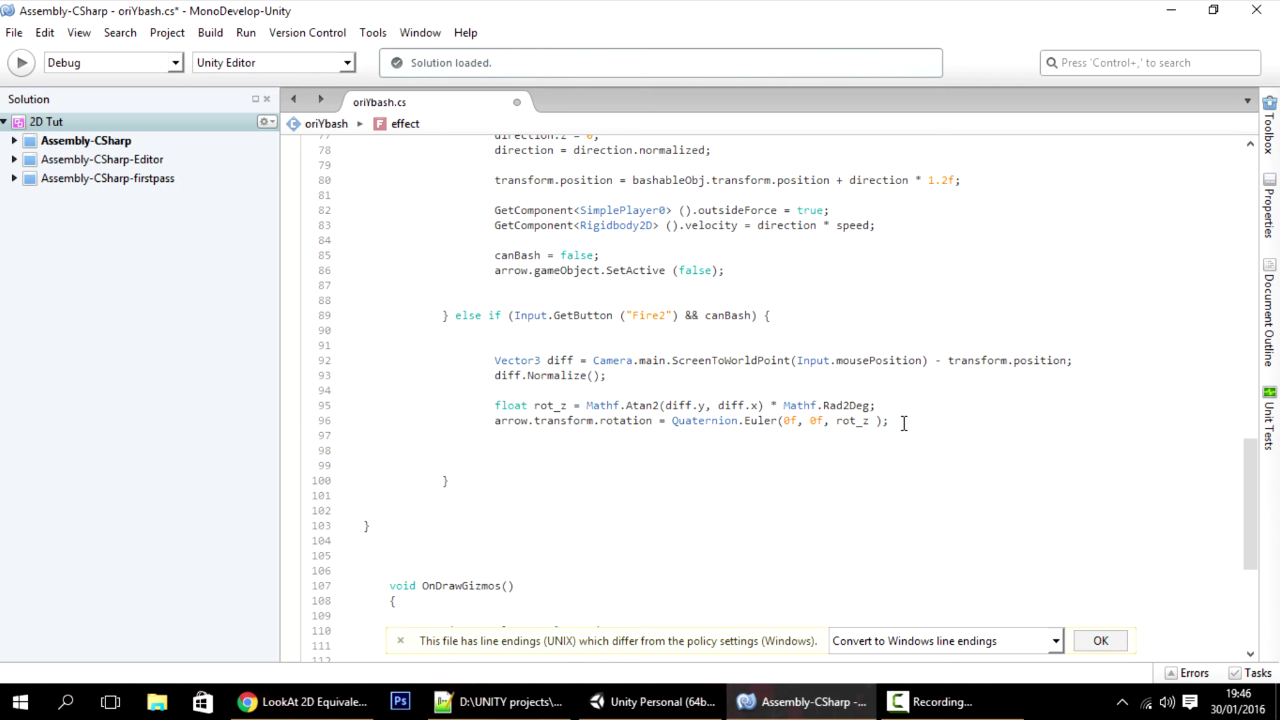
pyautogui.press('Return')
pyautogui.click(1270, 395)
pyautogui.write('instantiate')
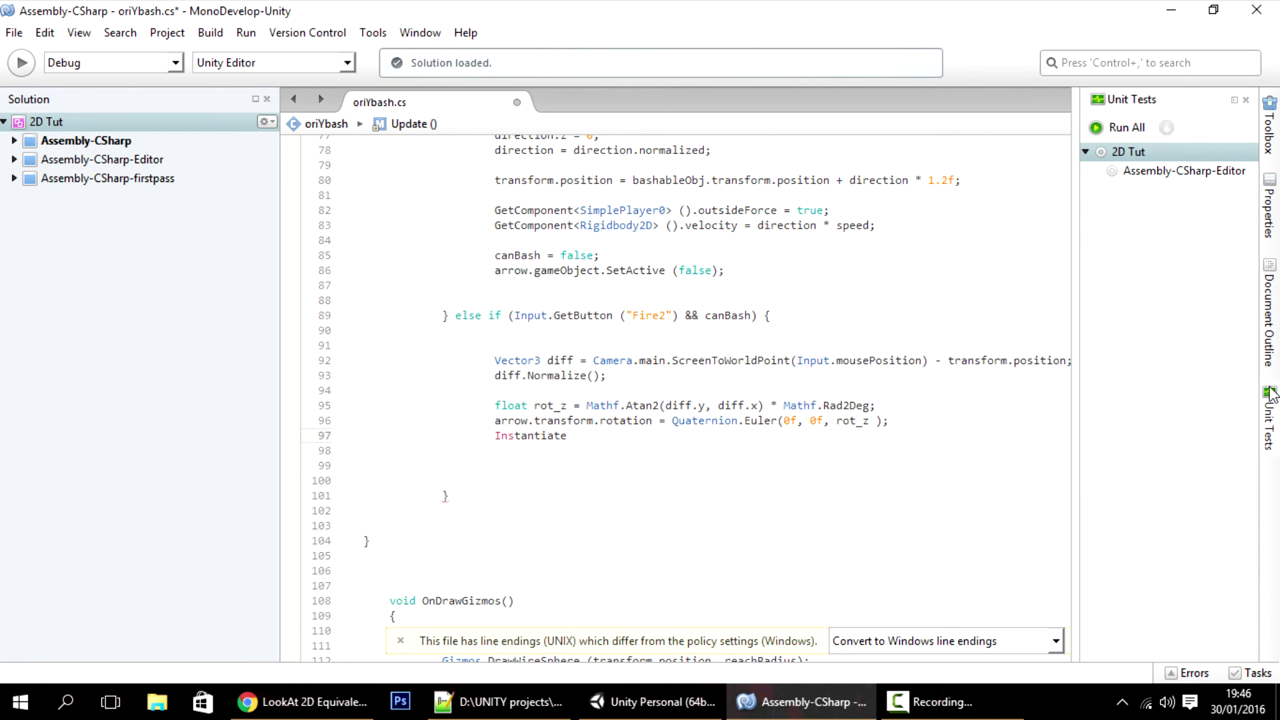
pyautogui.write('(effect')
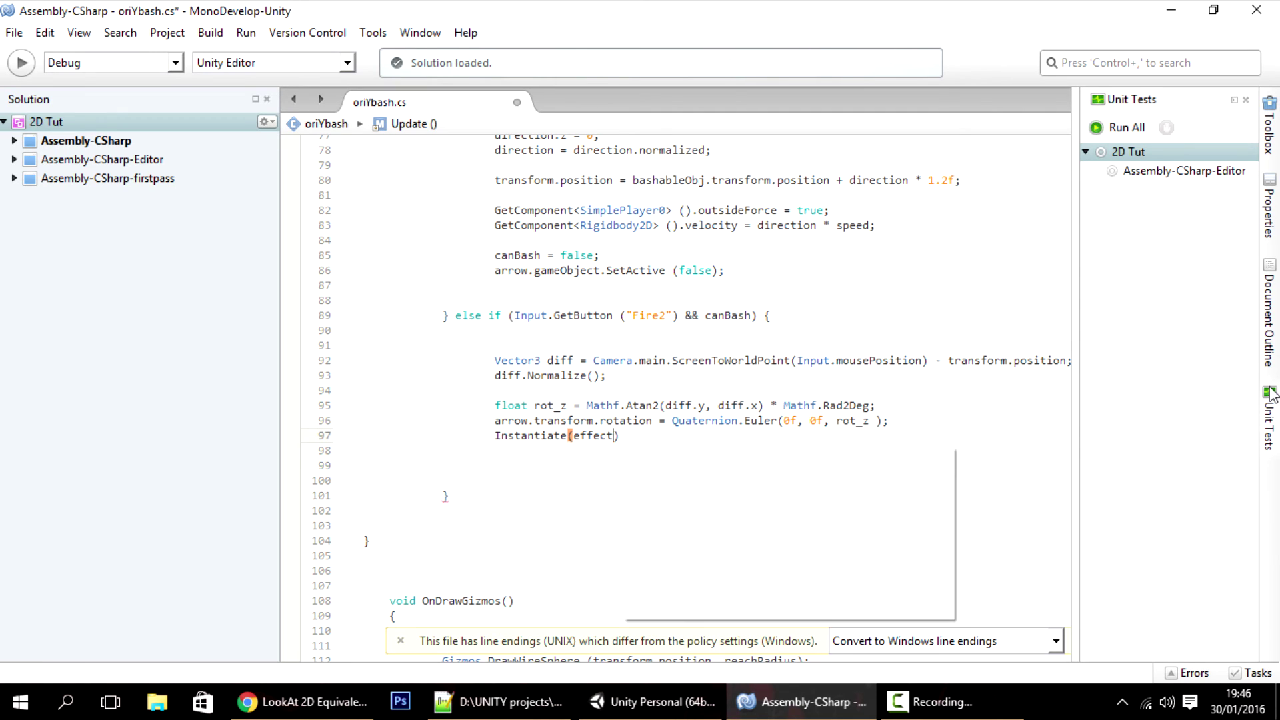
pyautogui.write(',tra')
pyautogui.write('nsform.position,')
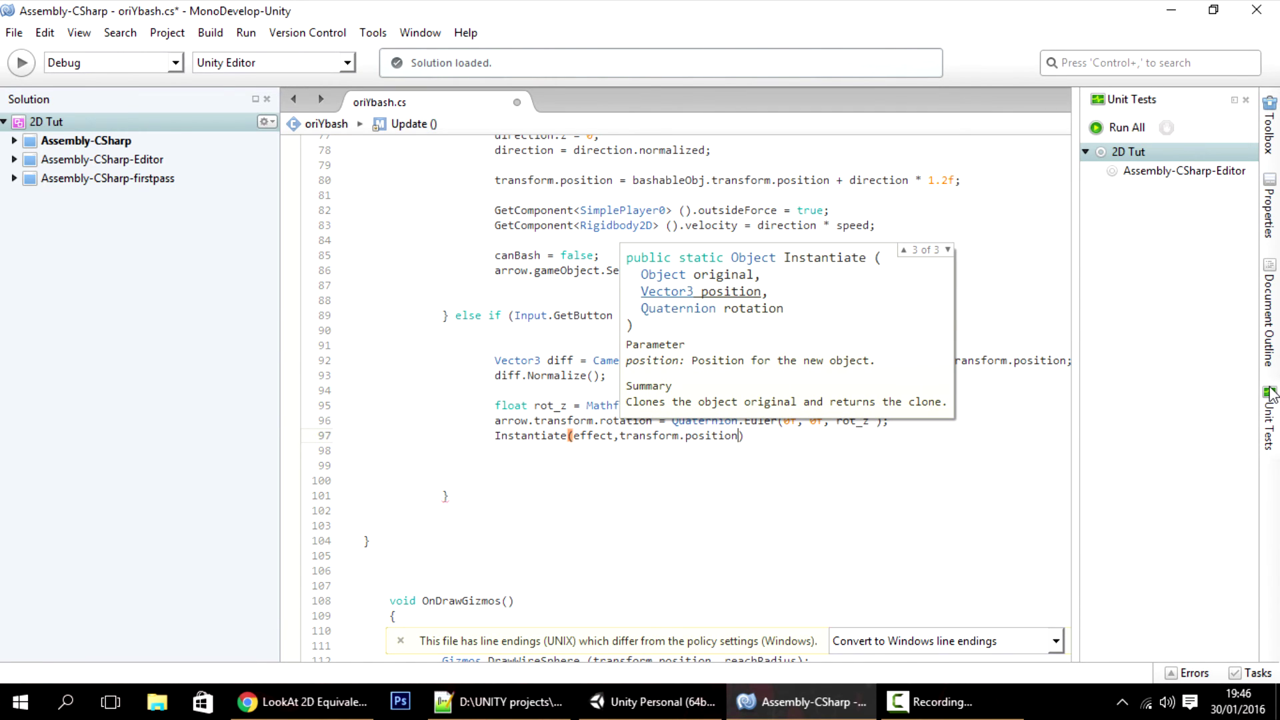
pyautogui.press('BackSpace')
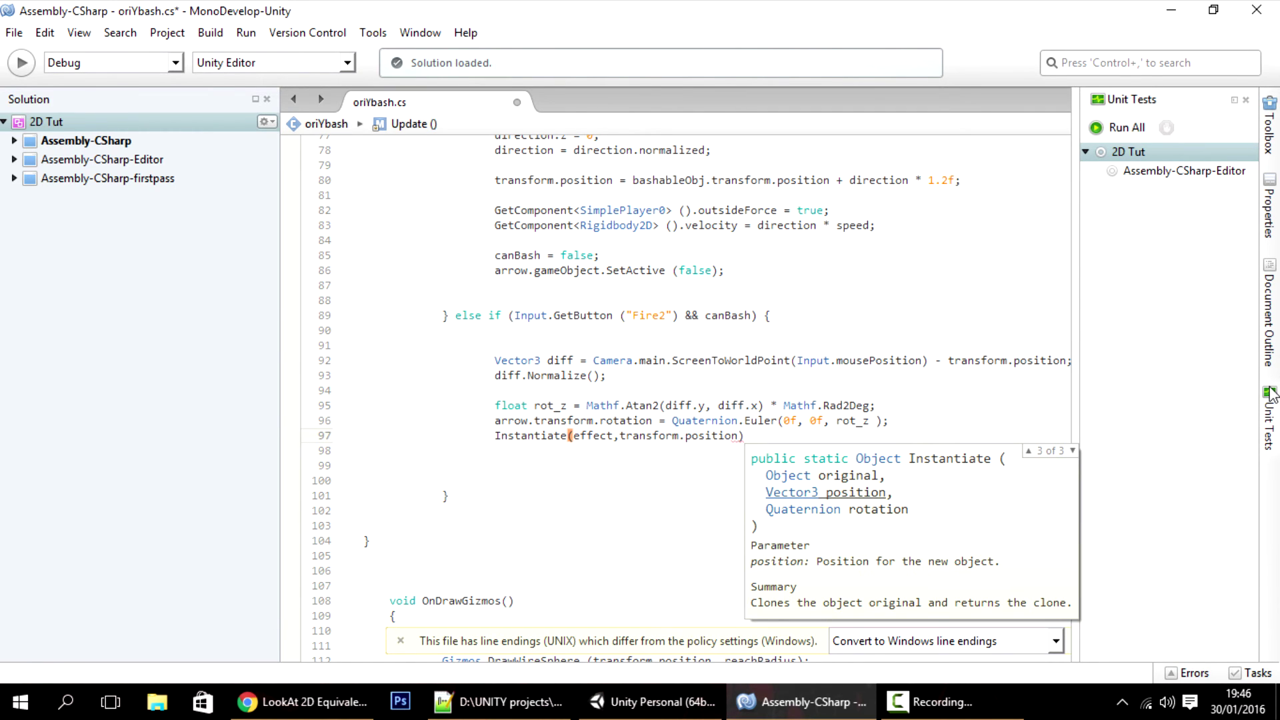
pyautogui.press('Up')
pyautogui.press('Down')
pyautogui.press('Down')
pyautogui.write(', Quaternion')
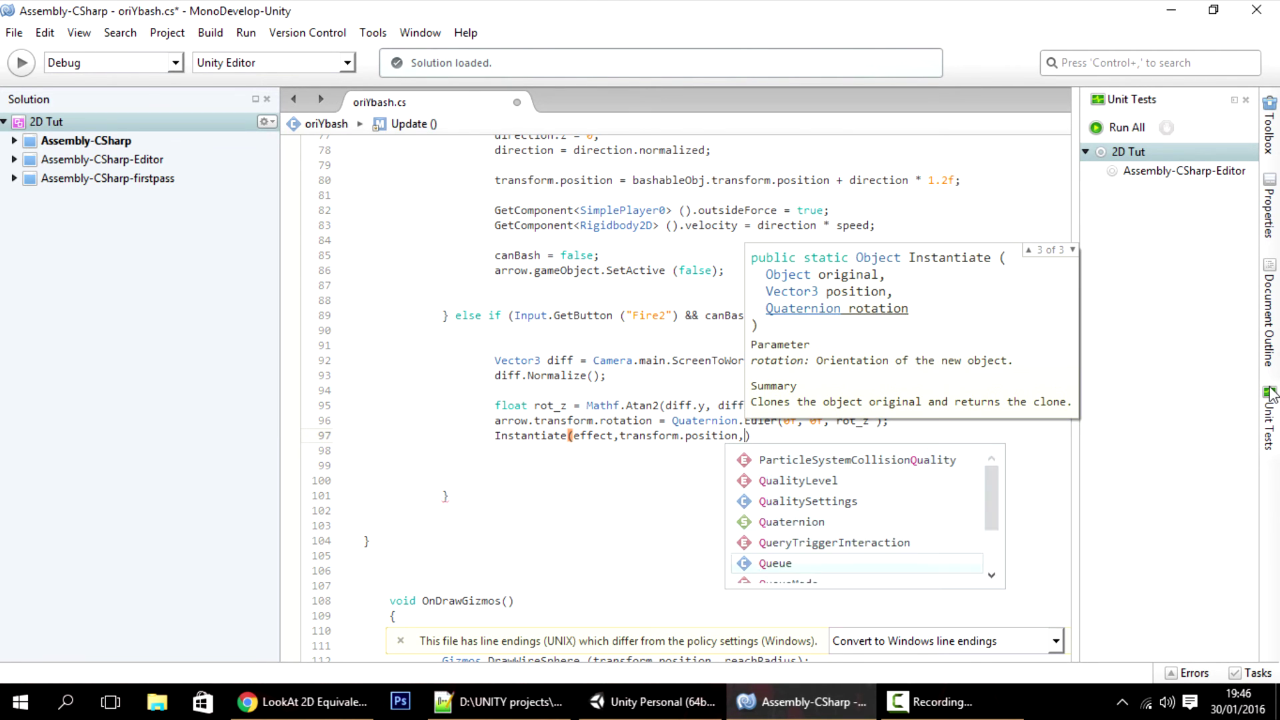
pyautogui.write('.identity)')
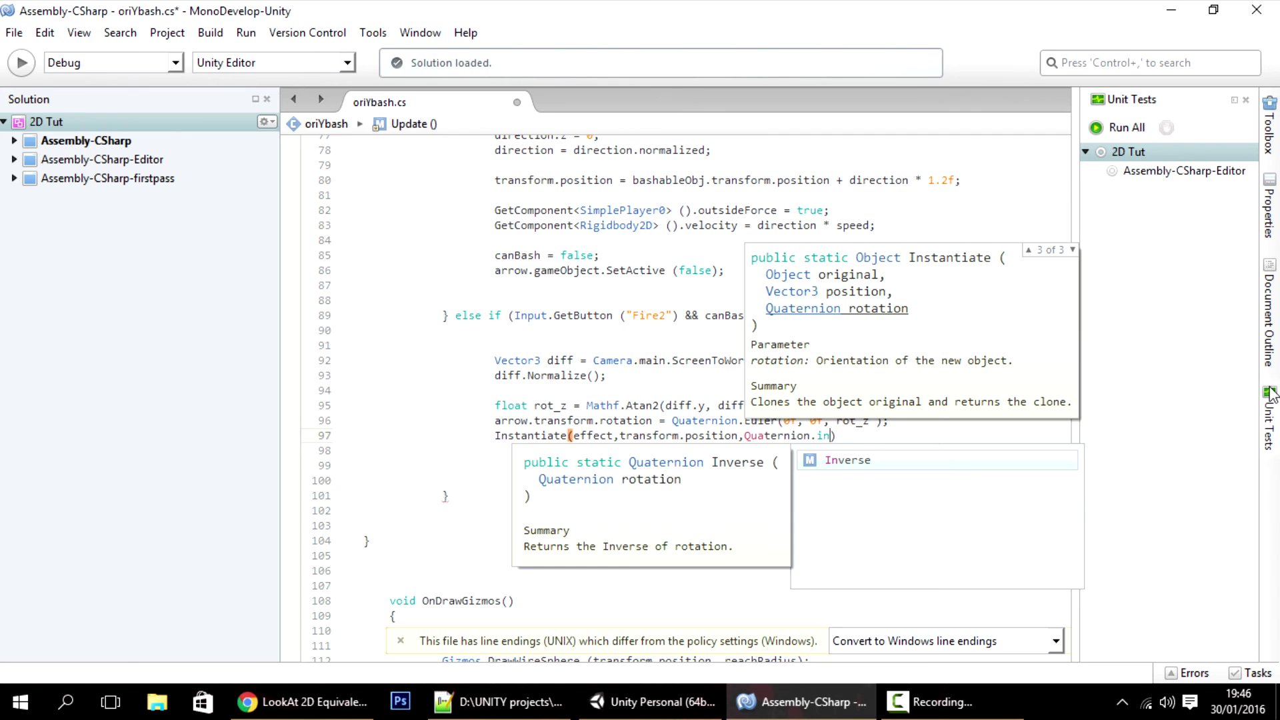
pyautogui.write(';')
# - Save and rebuild the script, then switch back to Unity
pyautogui.press('F5')
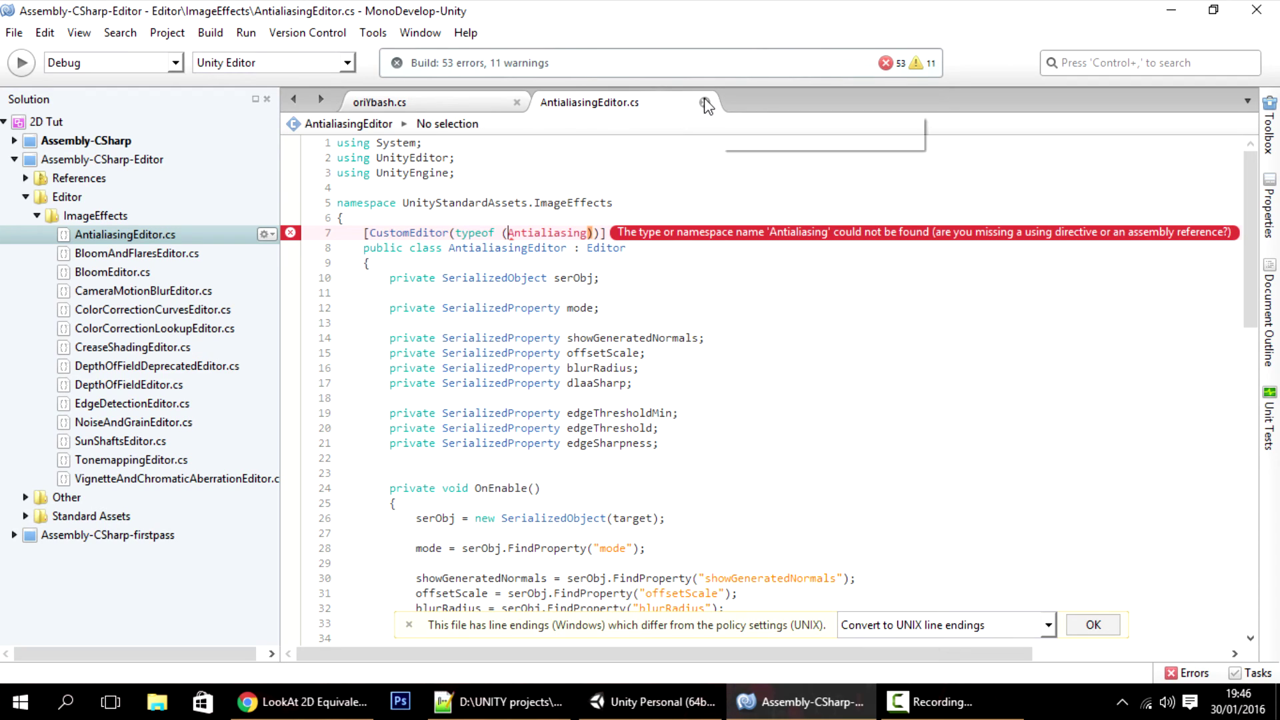
pyautogui.press('F5')
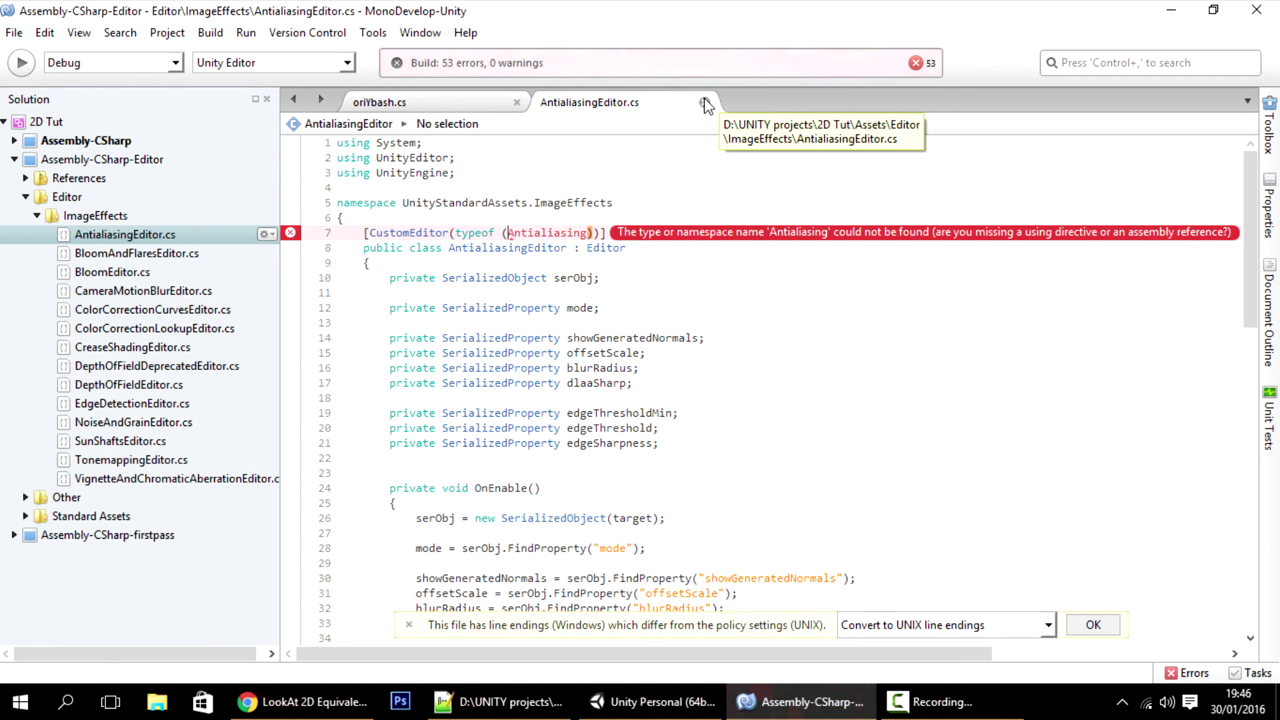
pyautogui.hotkey('alt', 'Tab')
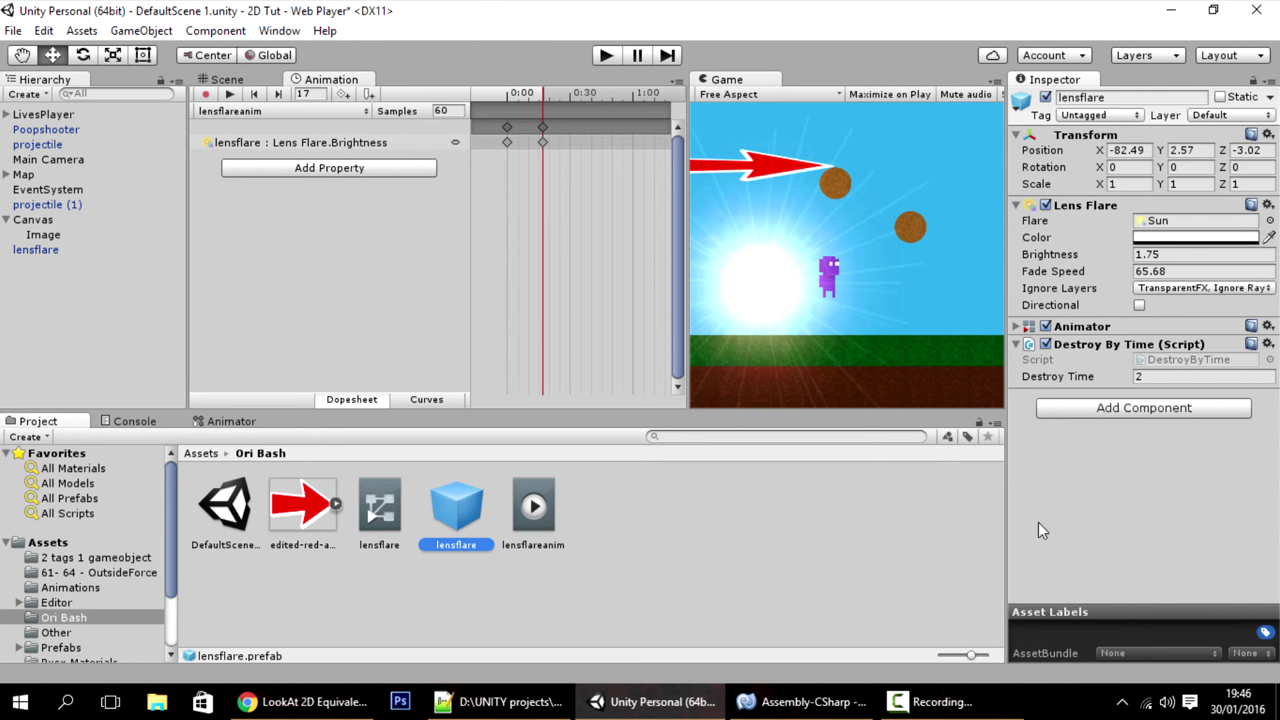
# - Run the game and select the lensflare object in the Hierarchy
pyautogui.click(606, 51)
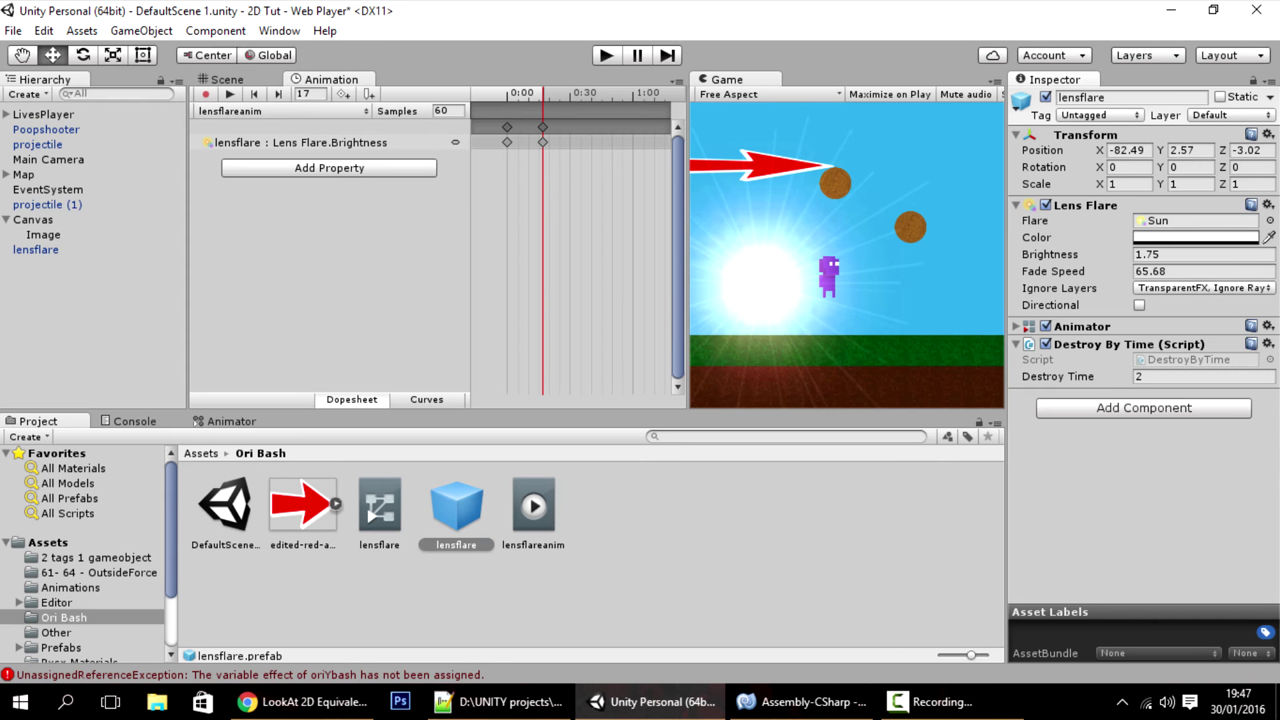
pyautogui.click(29, 245)
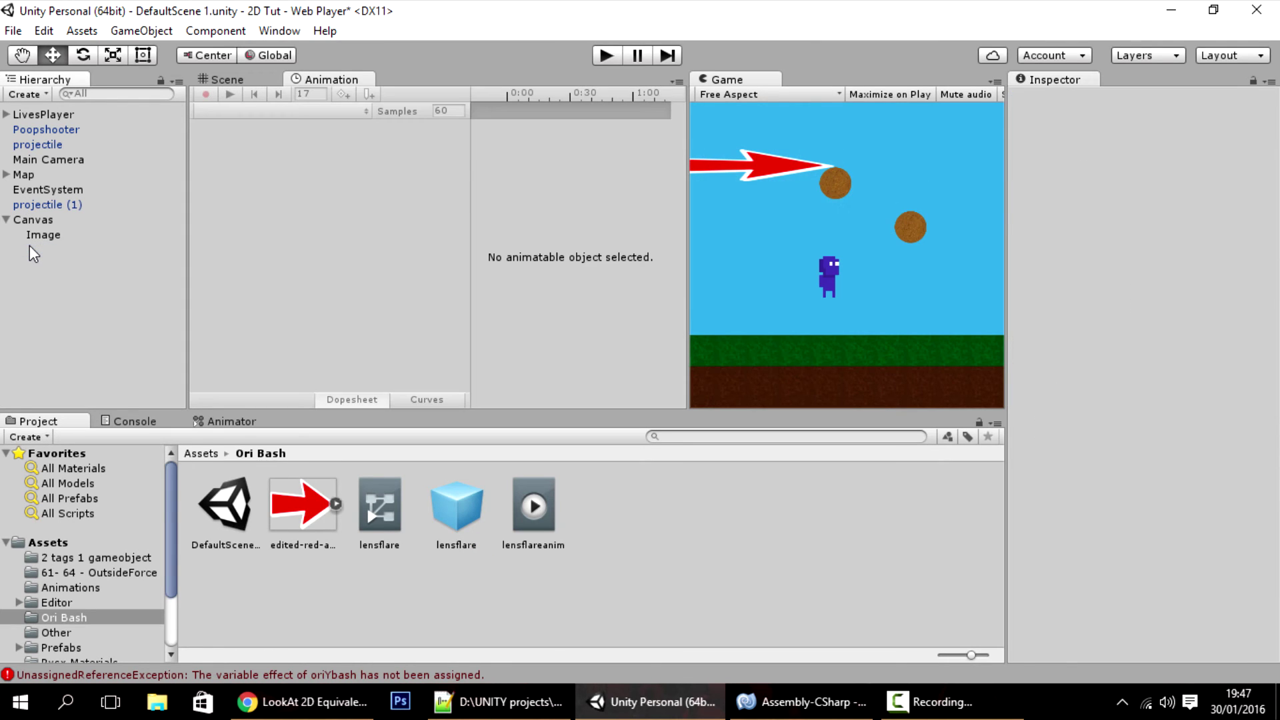
pyautogui.click(29, 246)
pyautogui.click(36, 249)
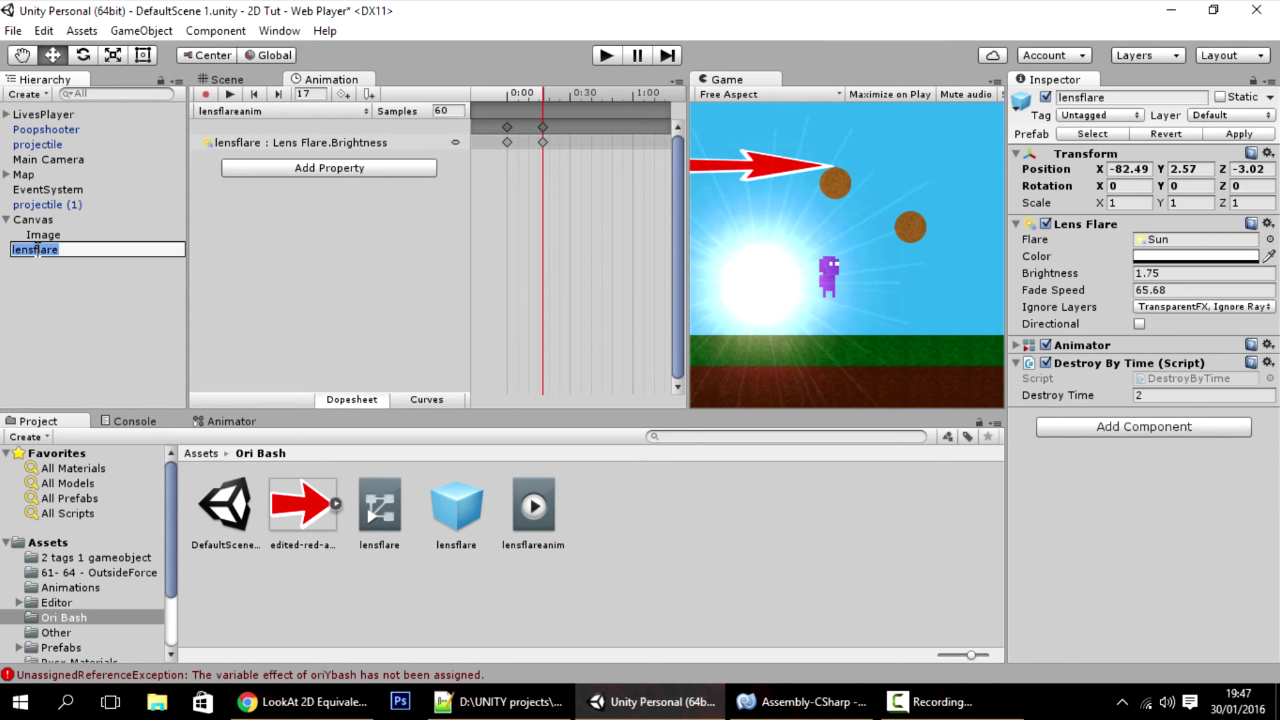
pyautogui.click(62, 271)
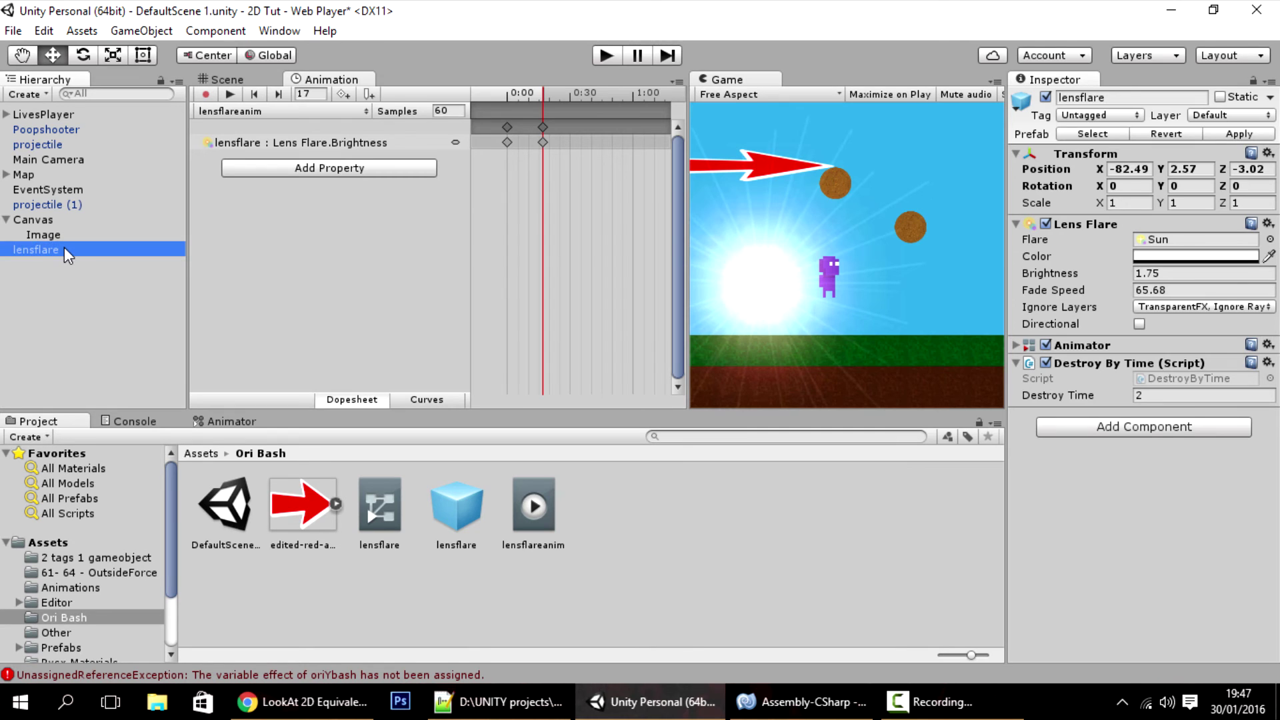
# - Assign the lensflare prefab to the Effect field of LivesPlayer's Ori Ybash script
pyautogui.click(50, 117)
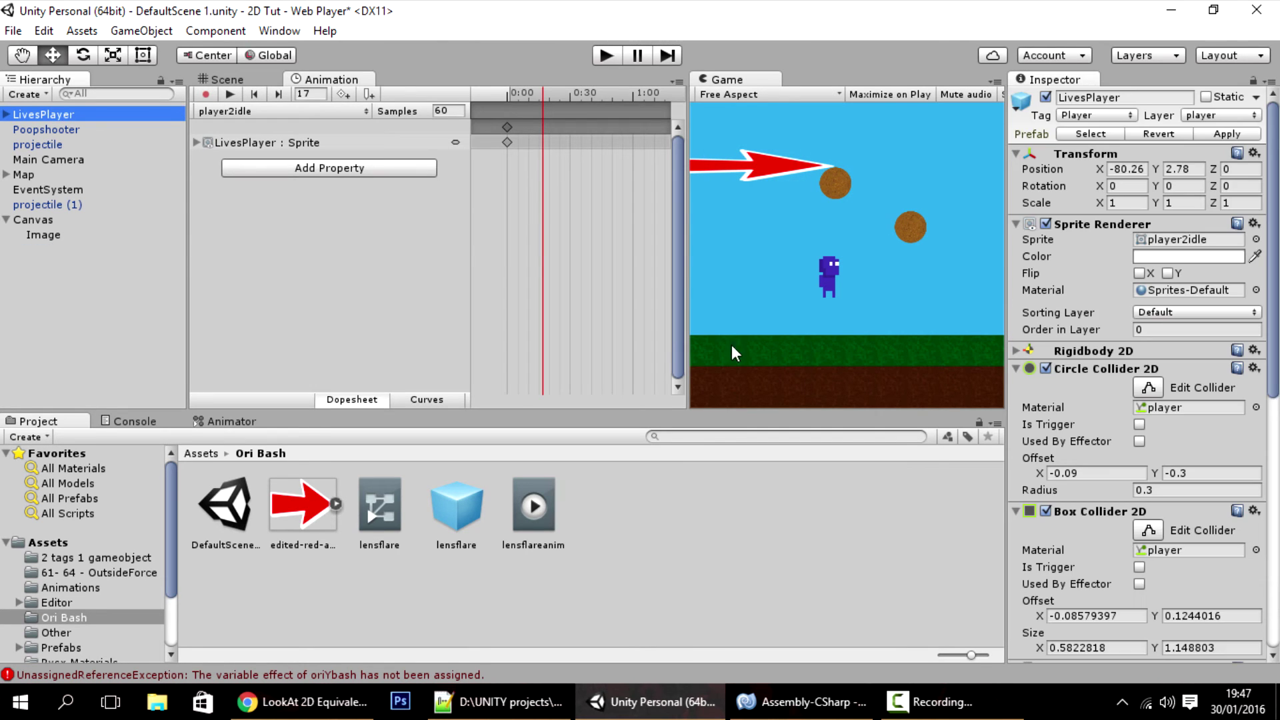
pyautogui.scroll(-10, 1100, 519)
pyautogui.scroll(5, 1106, 519)
pyautogui.scroll(-5, 1105, 520)
pyautogui.moveTo(466, 506); pyautogui.dragTo(1190, 616)
# - Start the game and bash off three balls to trigger the lens-flare burst
pyautogui.click(606, 56)
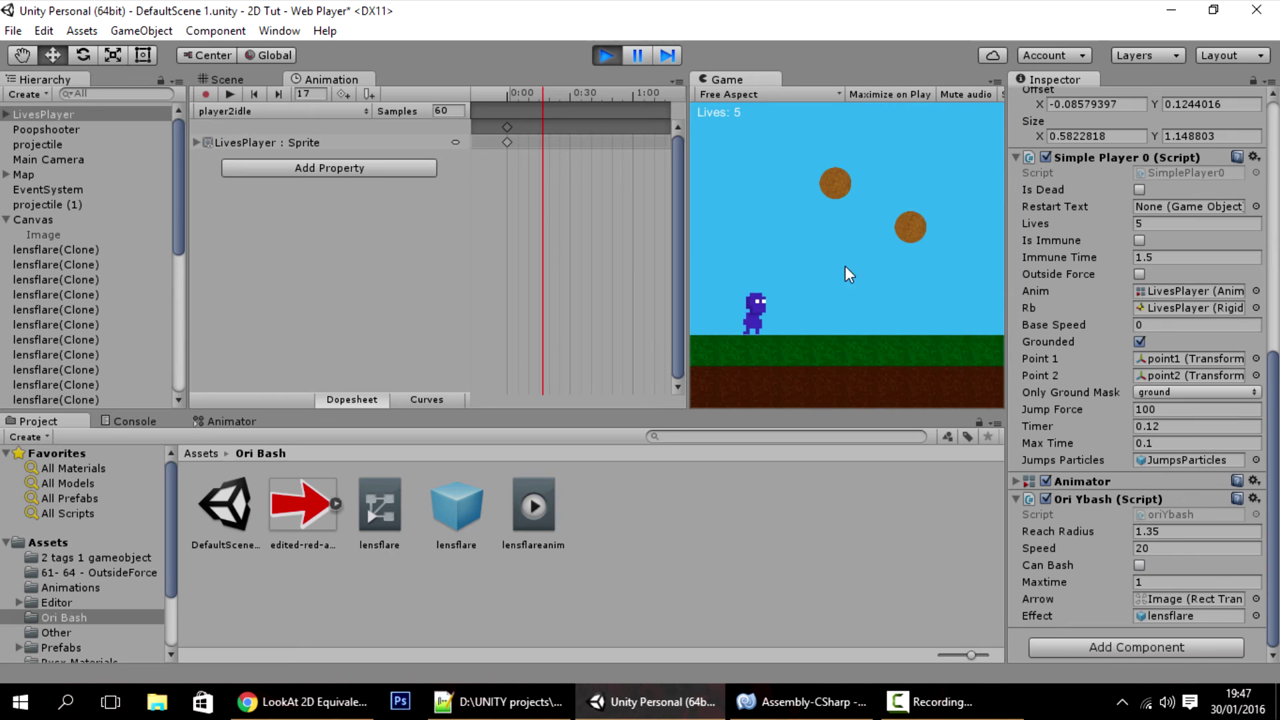
pyautogui.press('d')
pyautogui.press('space')
pyautogui.click(862, 159)
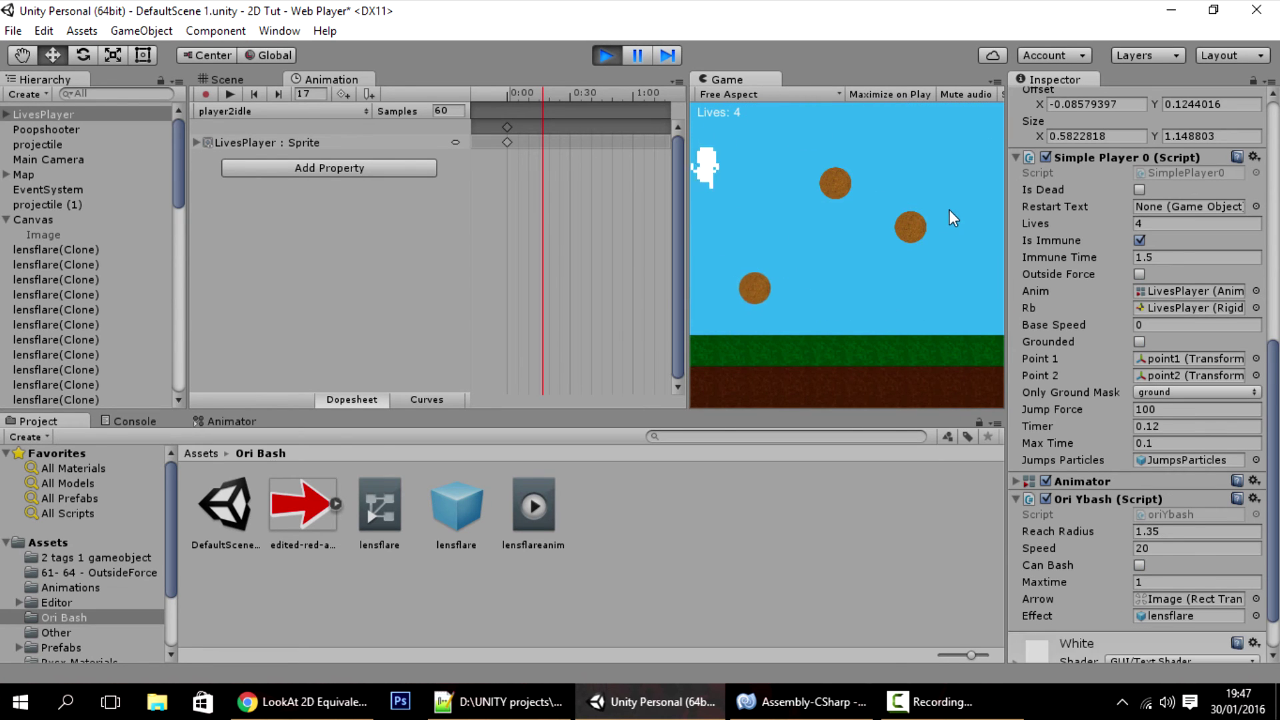
pyautogui.press('d')
pyautogui.press('space')
pyautogui.click(862, 123)
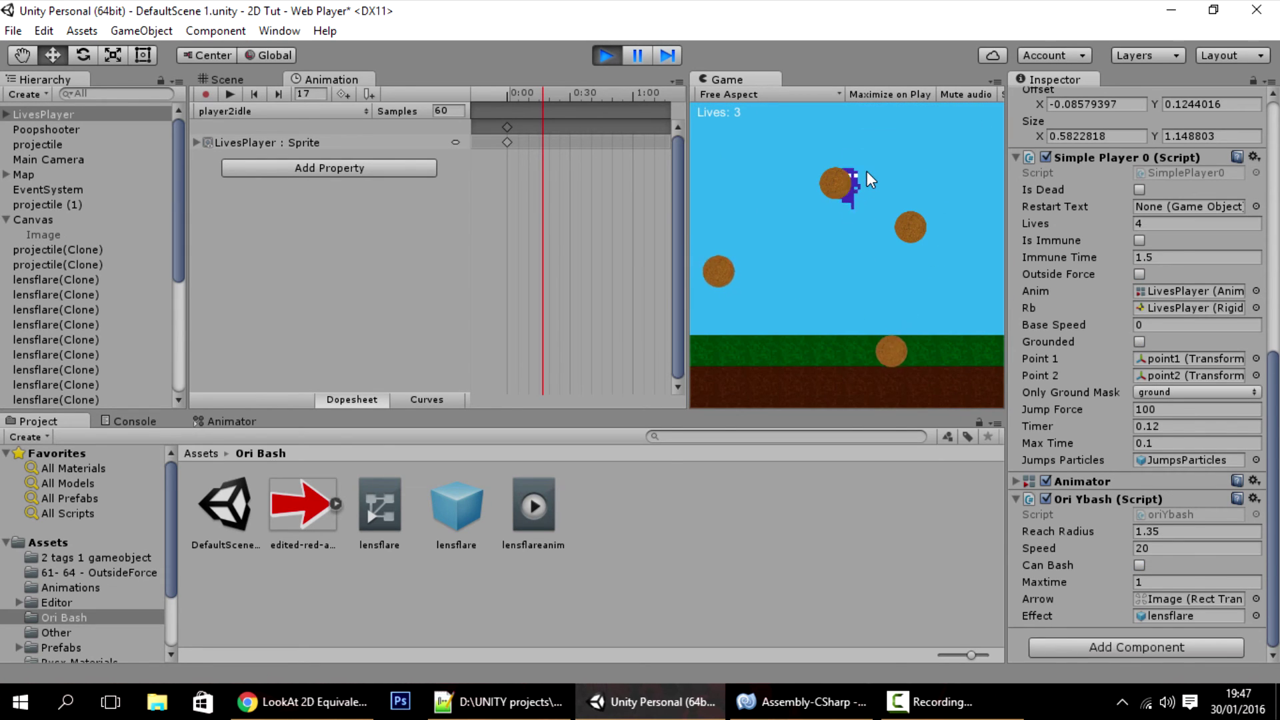
pyautogui.press('a')
pyautogui.press('space')
pyautogui.click(807, 154)
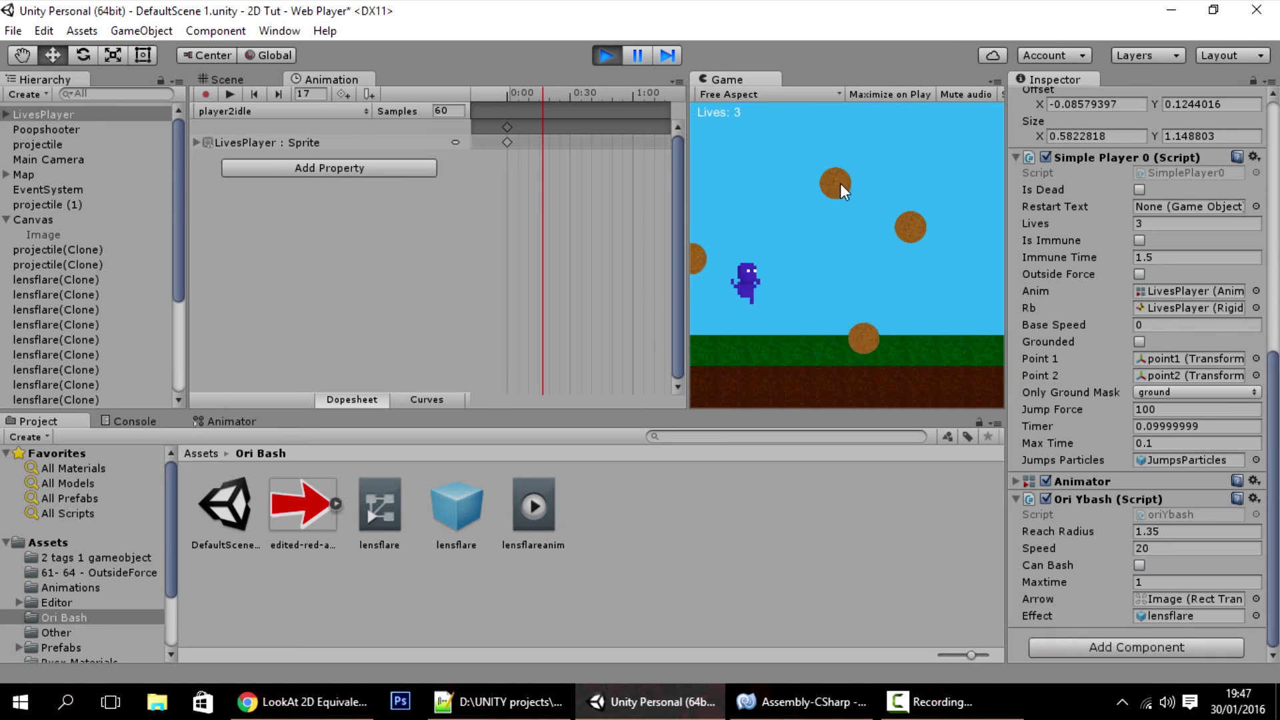
# - Keep jumping and bashing off balls to watch the flare, then stop the game
pyautogui.press('d')
pyautogui.press('space')
pyautogui.press('space')
pyautogui.click(882, 179)
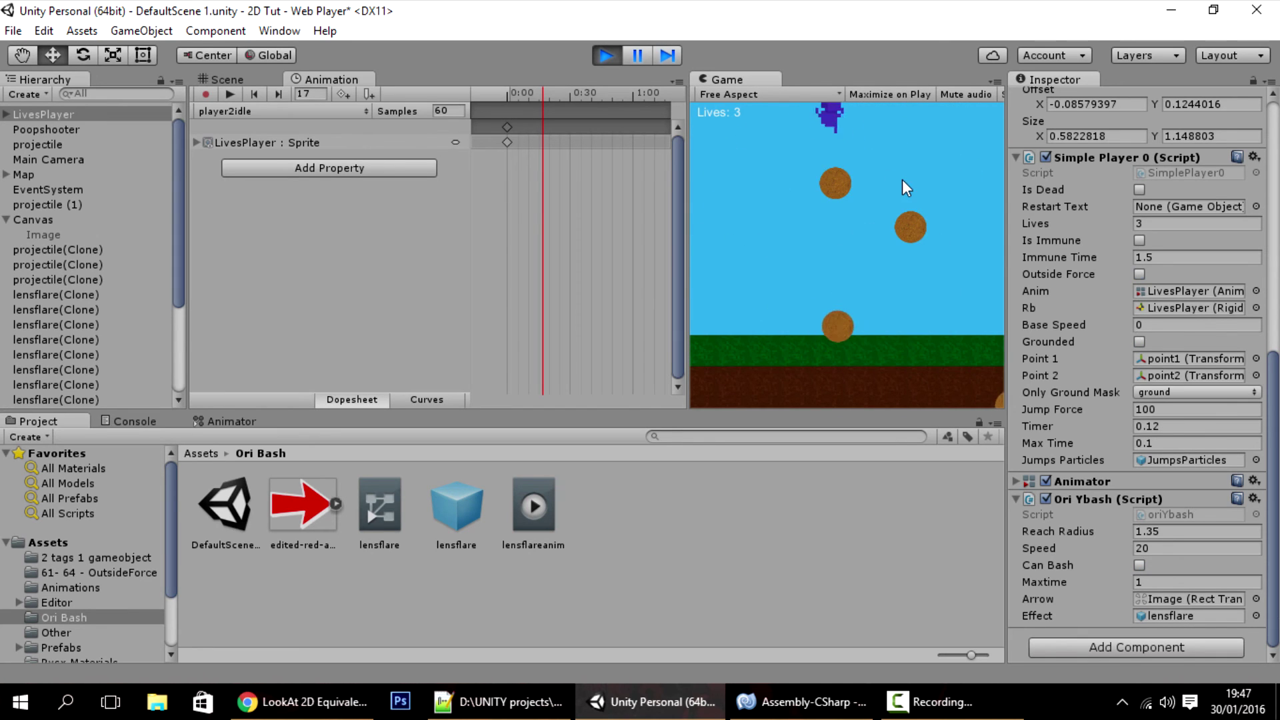
pyautogui.press('space')
pyautogui.click(752, 171)
pyautogui.click(840, 161)
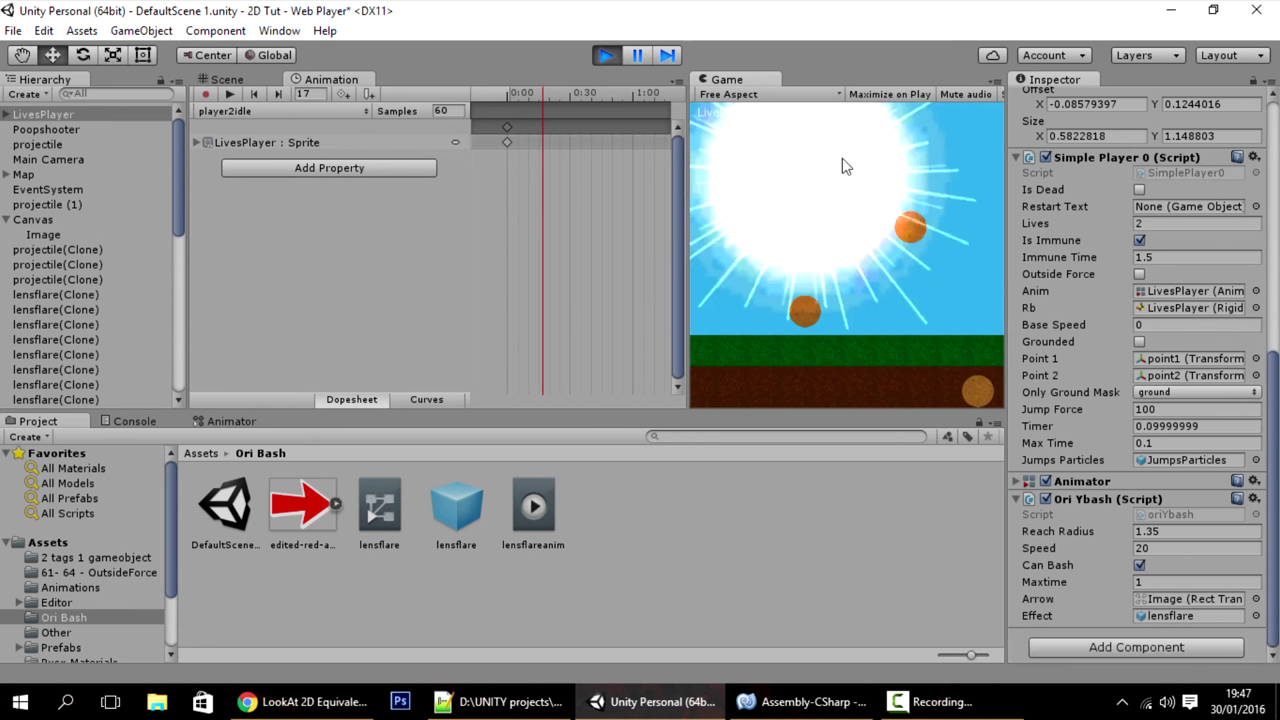
pyautogui.press('space')
pyautogui.click(811, 167)
pyautogui.click(811, 167)
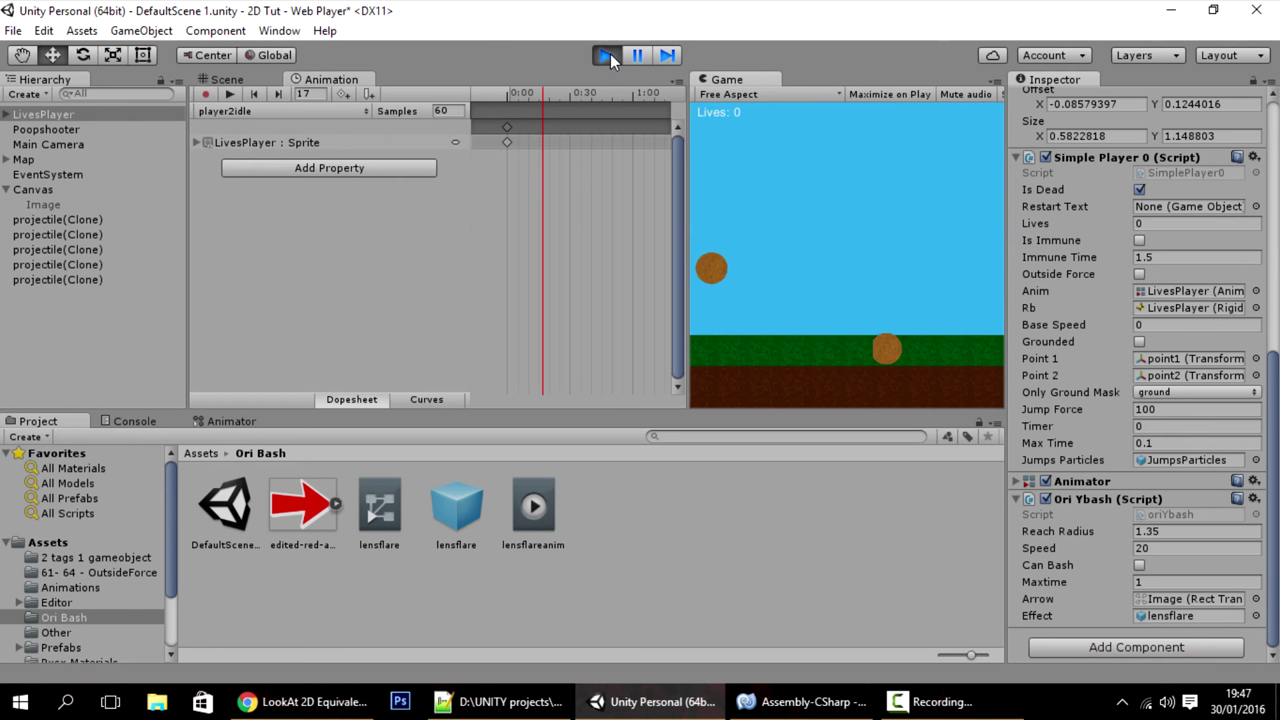
pyautogui.click(607, 56)
# - Place a lensflare instance, move the end Brightness keyframe to frame 25, key Fade Speed 10, save
pyautogui.click(462, 534)
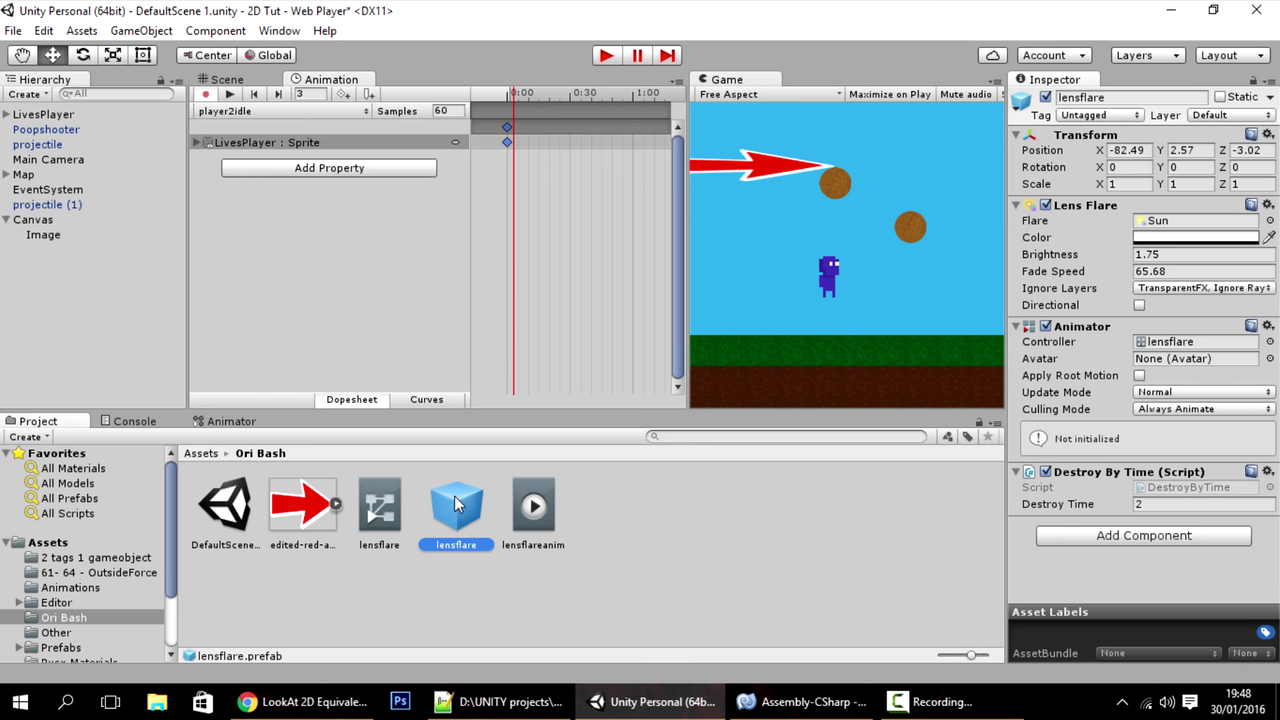
pyautogui.moveTo(278, 404); pyautogui.dragTo(77, 266)
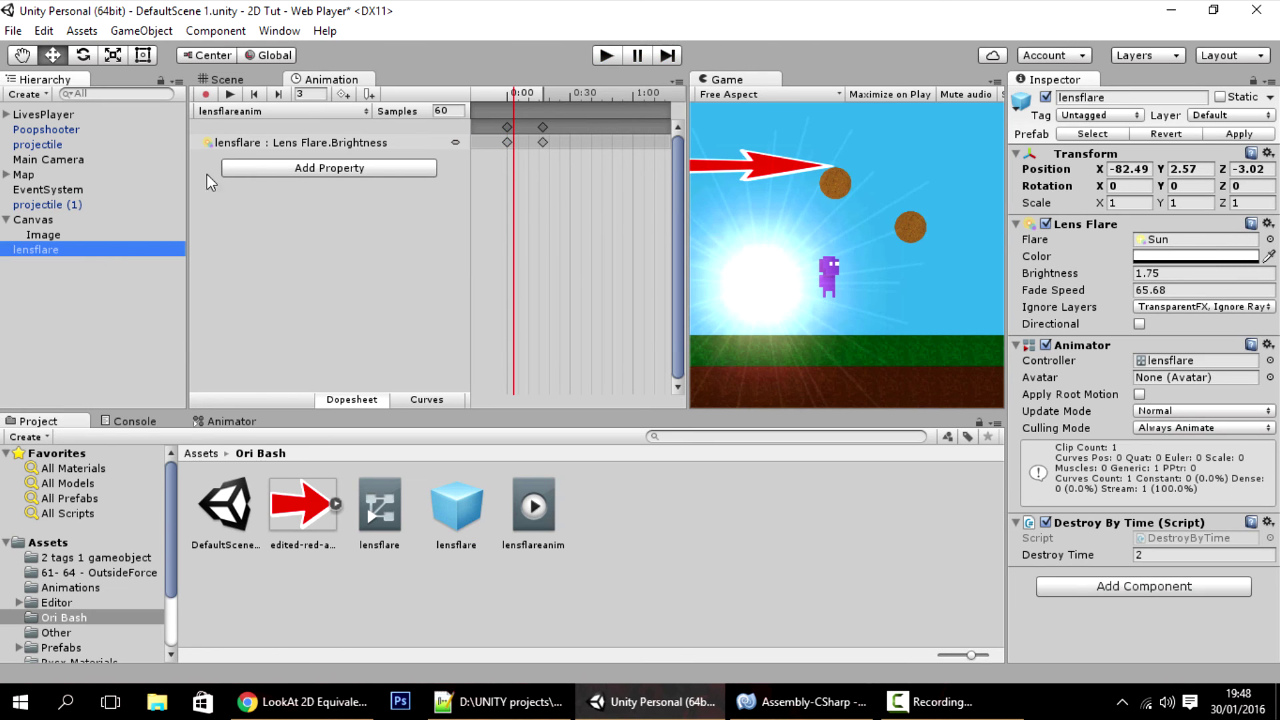
pyautogui.click(506, 142)
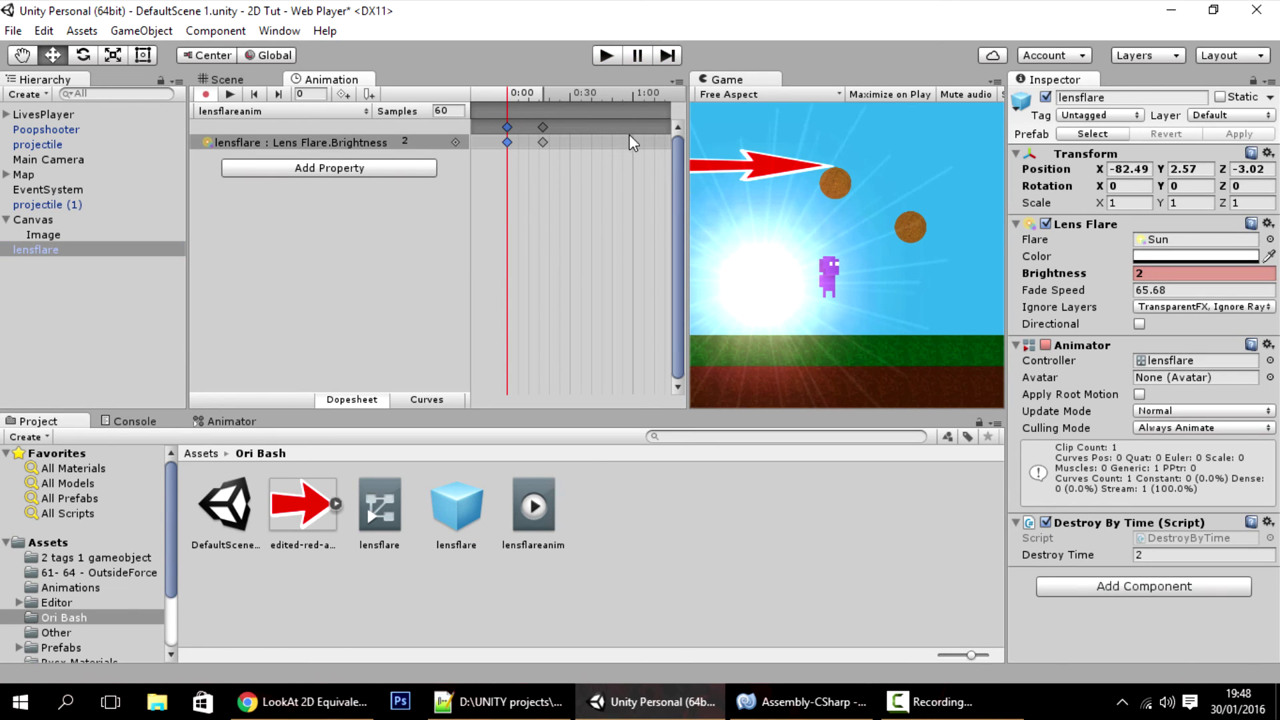
pyautogui.moveTo(543, 142)
pyautogui.mouseDown()
pyautogui.moveTo(581, 142)
pyautogui.moveTo(562, 145)
pyautogui.mouseUp()
pyautogui.click(1174, 290)
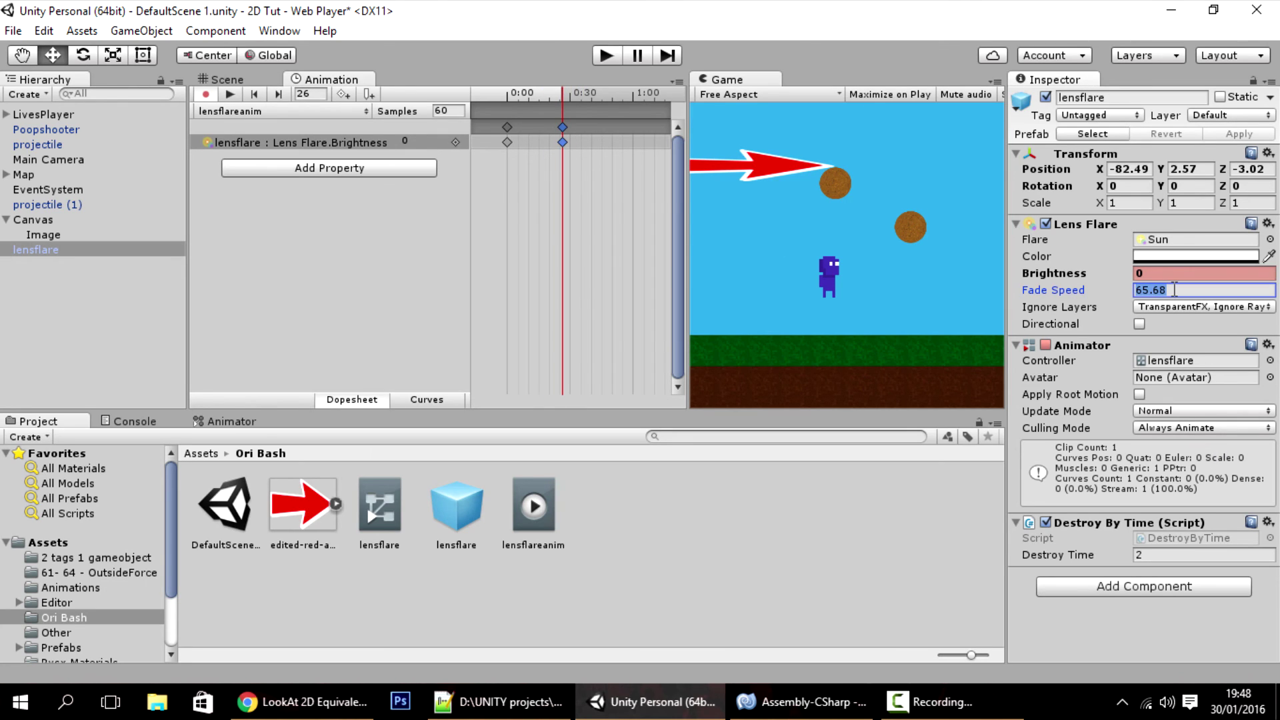
pyautogui.write('10')
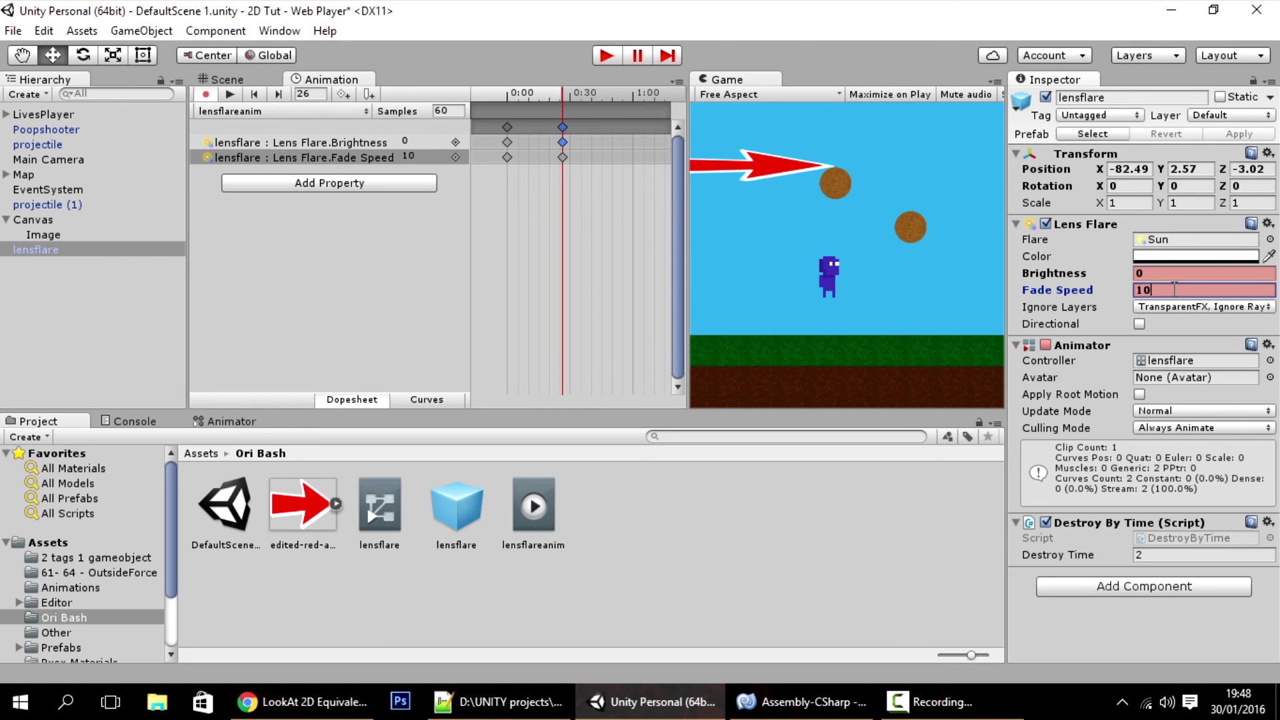
pyautogui.hotkey('ctrl', 's')
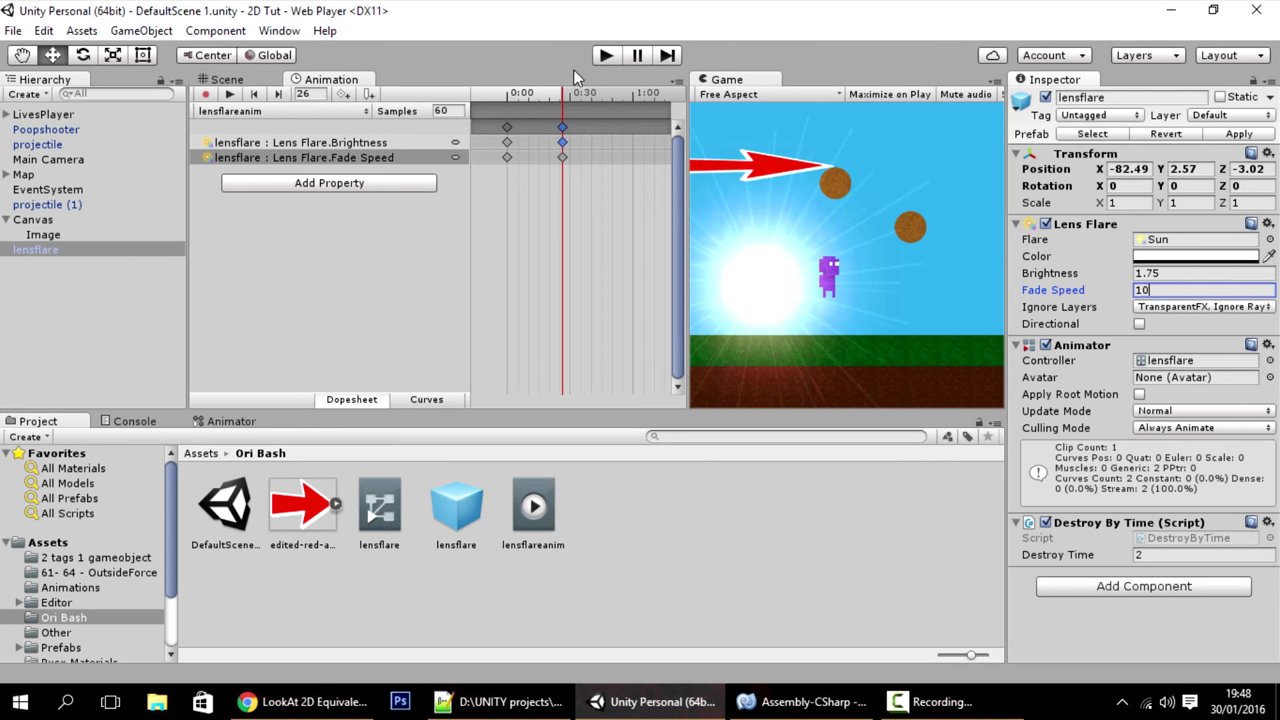
# - Play-test a bash to check the flare, then stop and switch to MonoDevelop
pyautogui.click(605, 54)
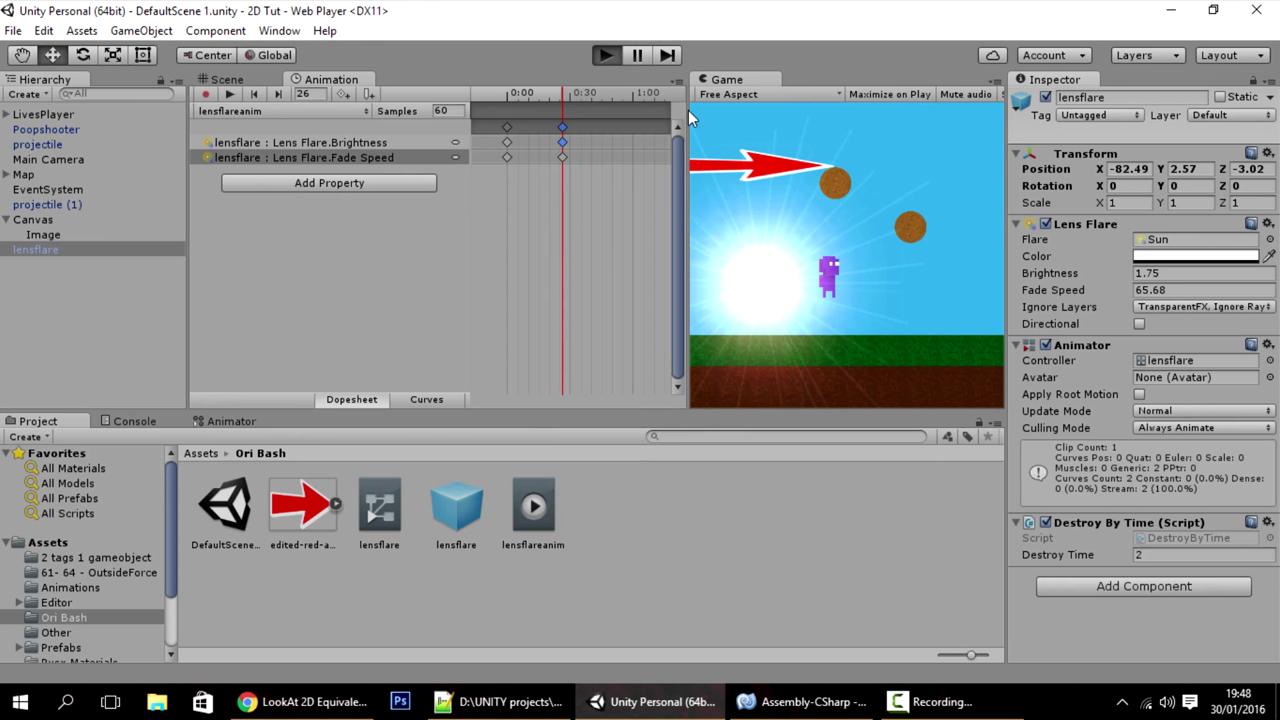
pyautogui.press('d')
pyautogui.press('d')
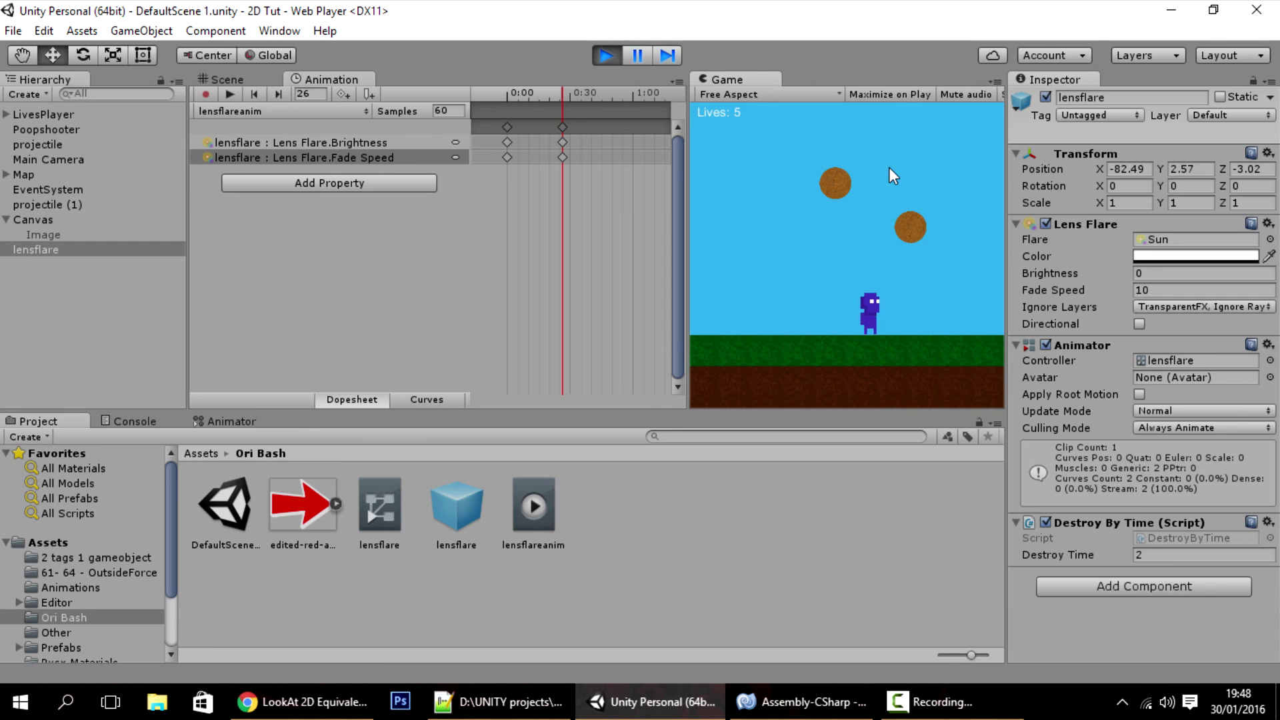
pyautogui.press('d')
pyautogui.press('space')
pyautogui.click(876, 135)
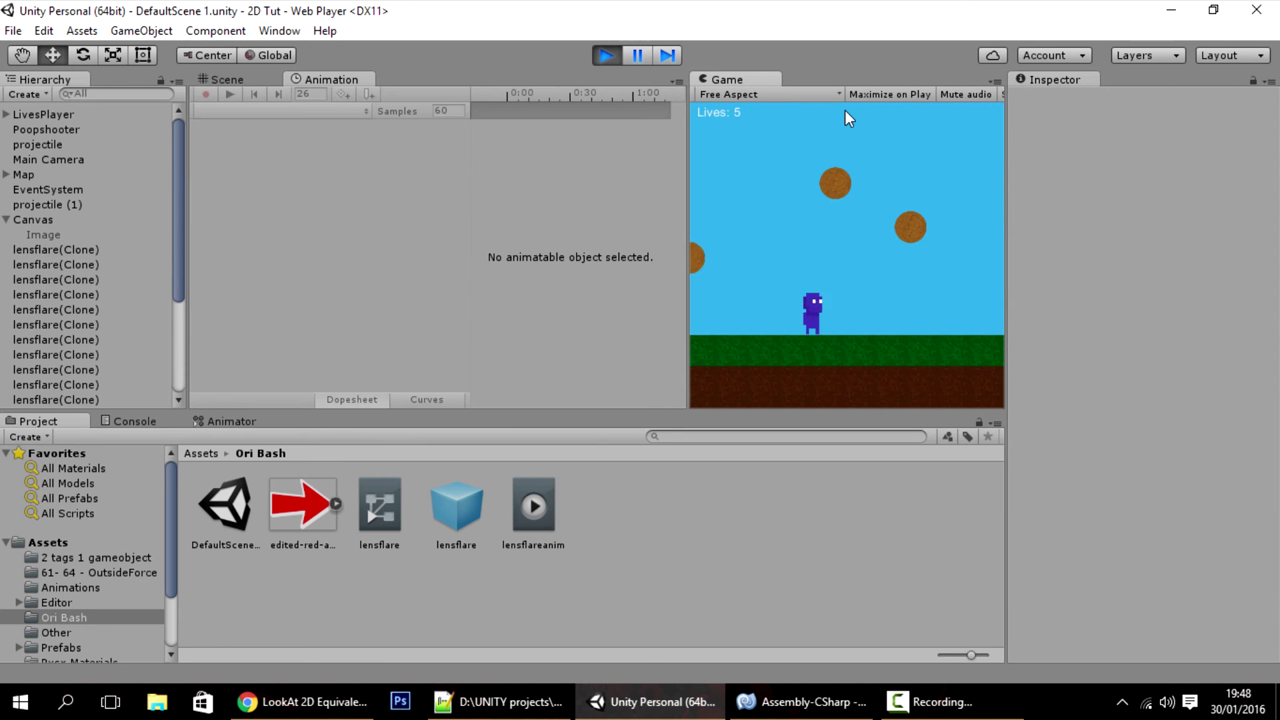
pyautogui.press('space')
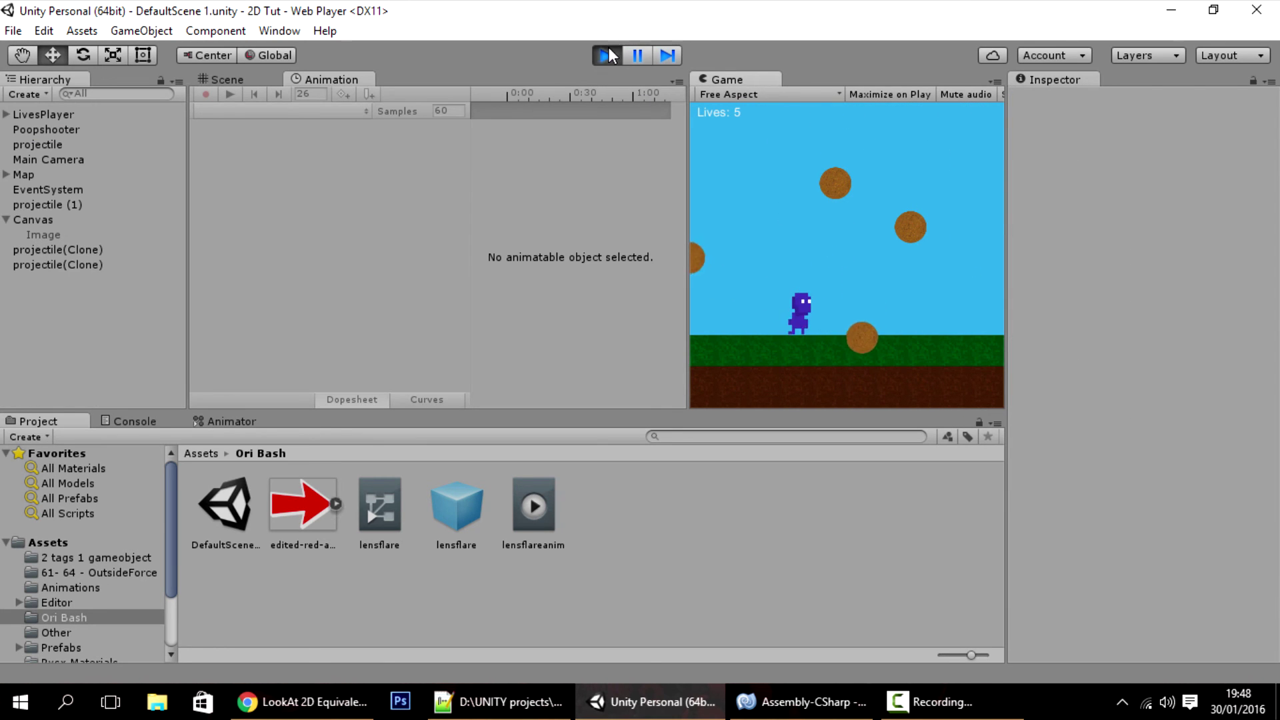
pyautogui.click(607, 53)
pyautogui.hotkey('alt', 'Tab')
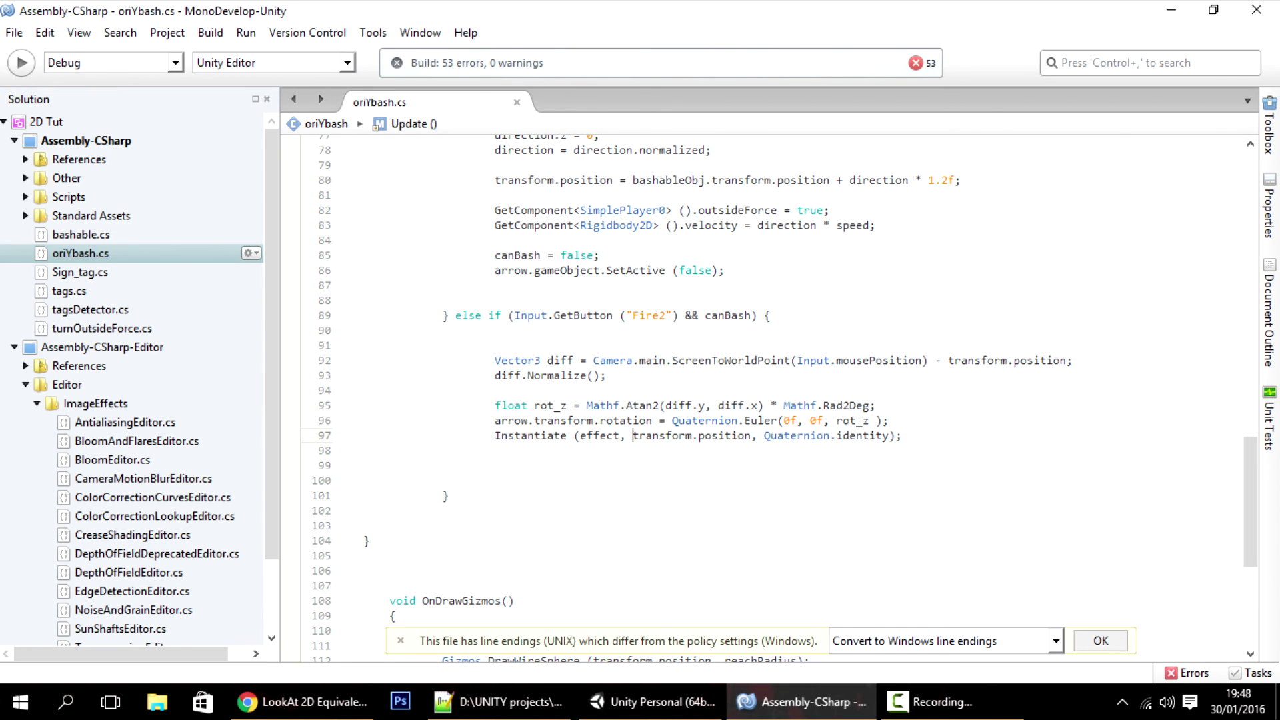
# - Change the Instantiate position to bashableObj.transform.position, save and rebuild, and return to Unity
pyautogui.hotkey('ctrl', 'z')
pyautogui.write('bashableObj.')
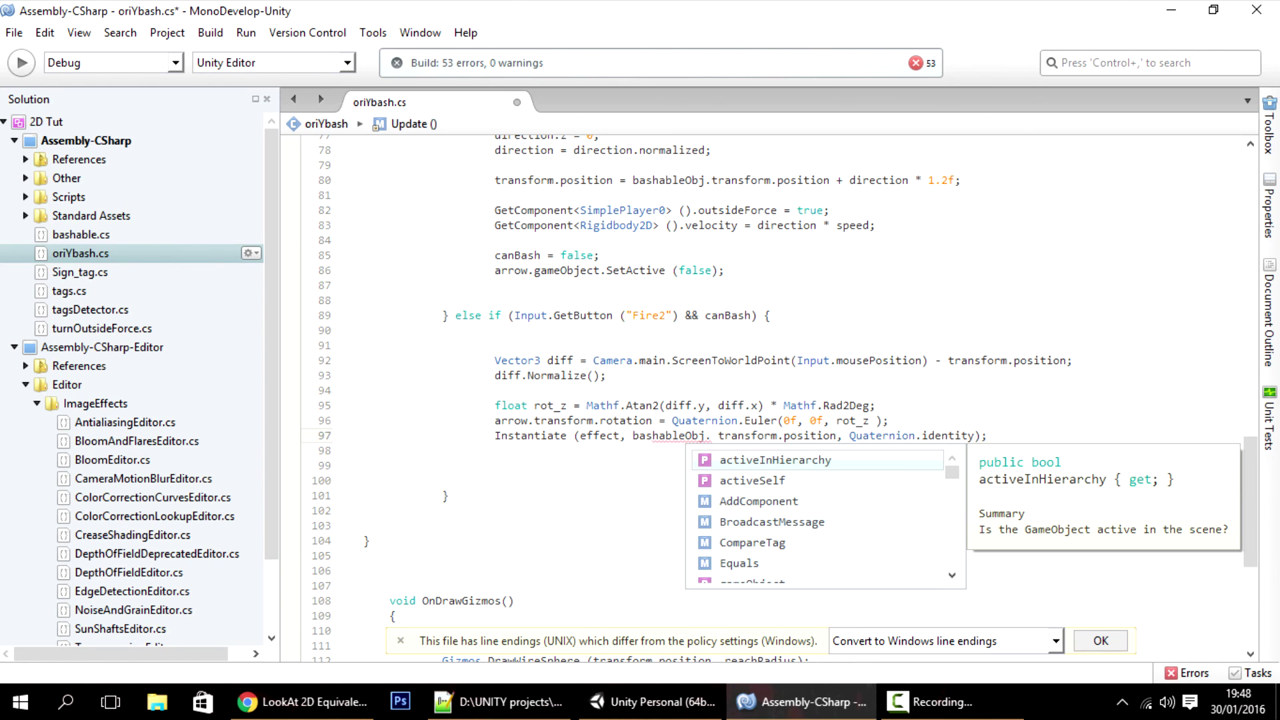
pyautogui.press('Delete')
pyautogui.press('F8')
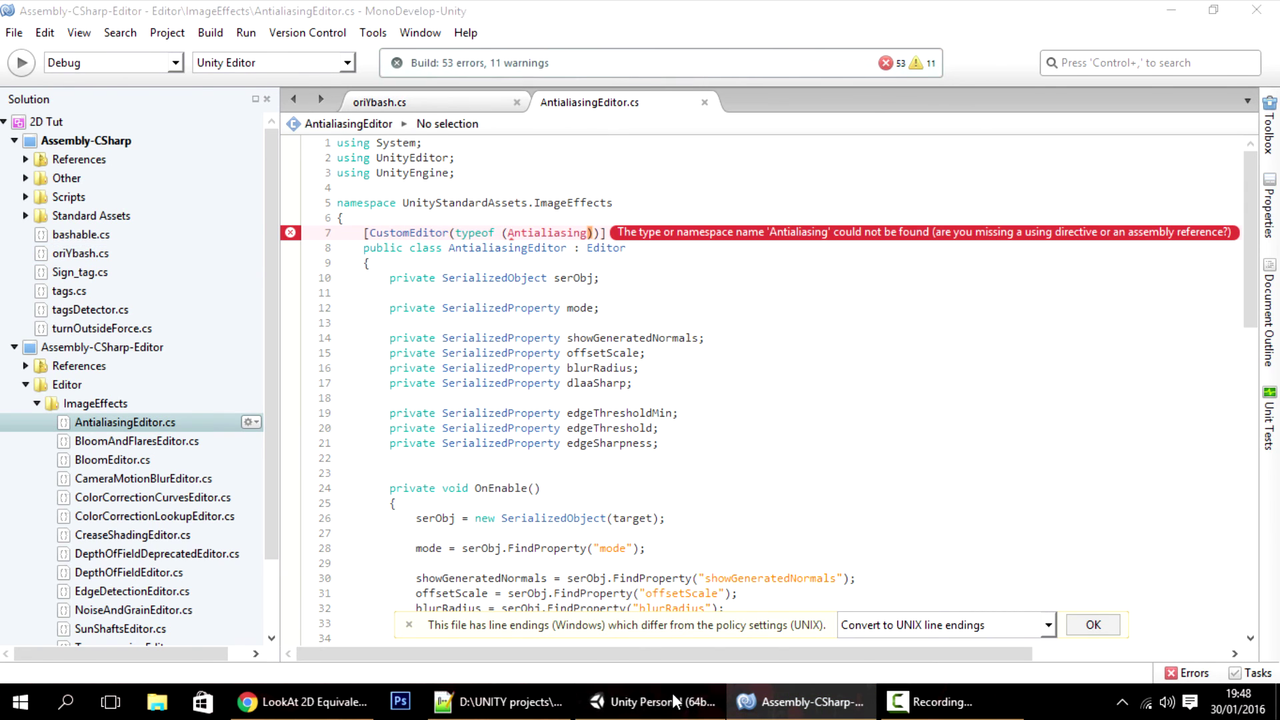
pyautogui.click(652, 701)
# - Start the game and bash off two balls to check where the flare spawns
pyautogui.click(607, 56)
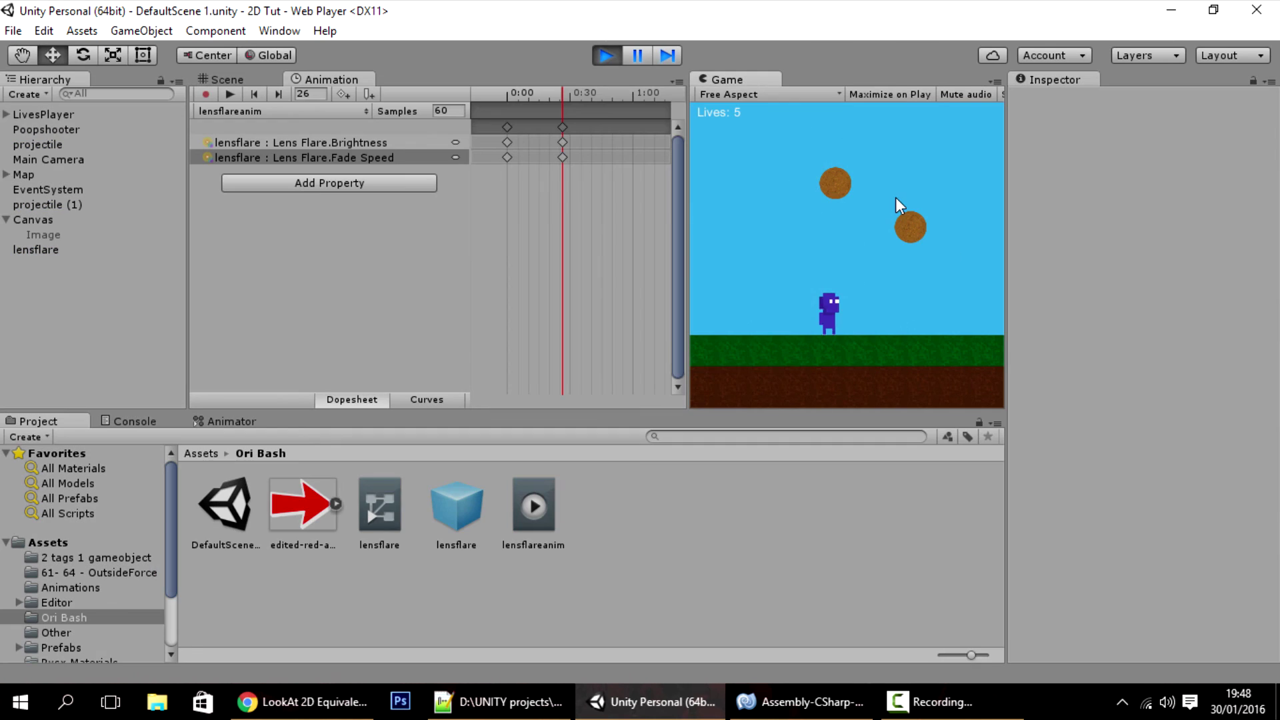
pyautogui.press('d')
pyautogui.press('space')
pyautogui.click(869, 181)
pyautogui.press('d')
pyautogui.press('space')
pyautogui.click(809, 126)
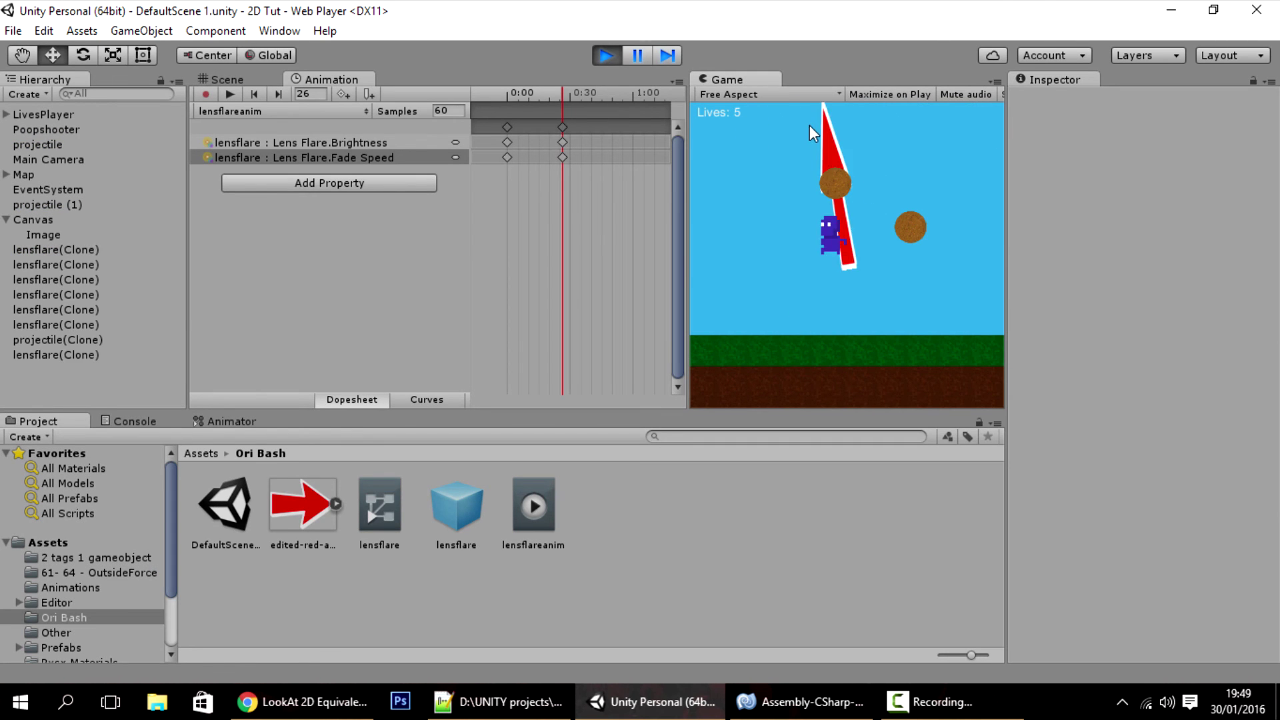
# - Bash off two more projectiles, confirming the flare appears at each bashed ball
pyautogui.click(802, 218)
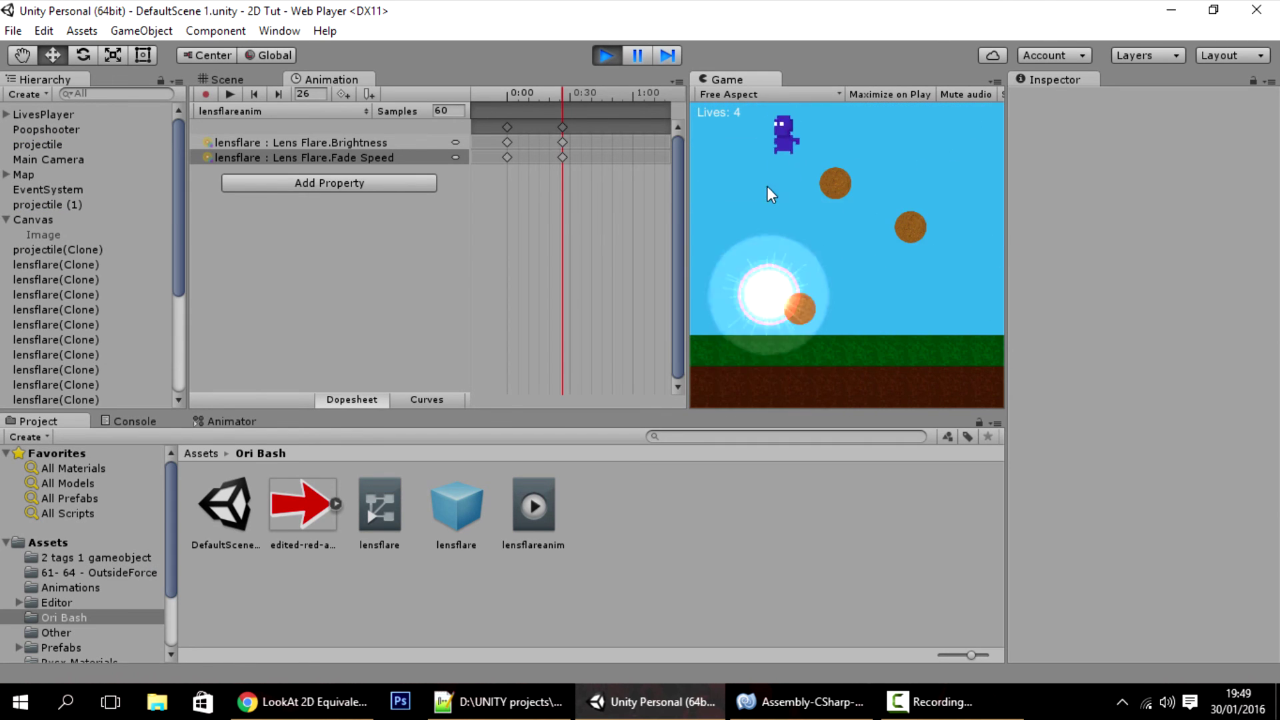
pyautogui.press('d')
pyautogui.press('a')
pyautogui.click(738, 160)
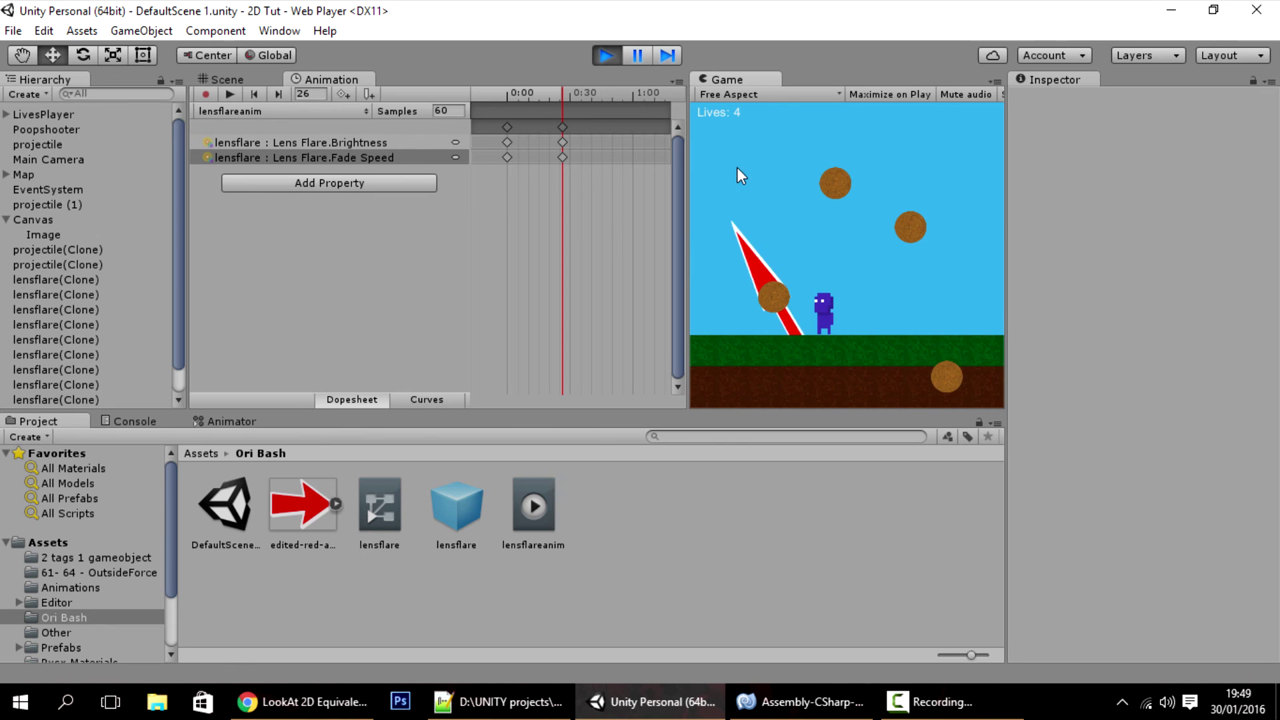
pyautogui.press('d')
pyautogui.press('a')
pyautogui.click(758, 174)
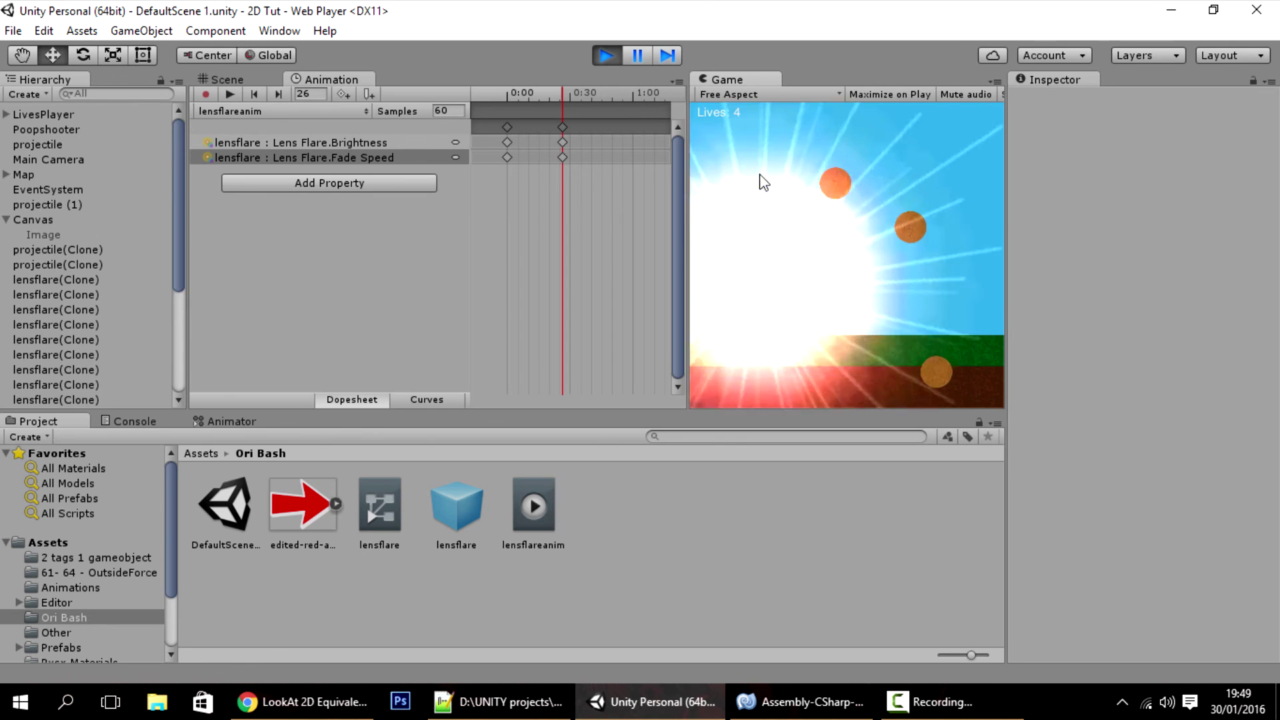
pyautogui.press('d')
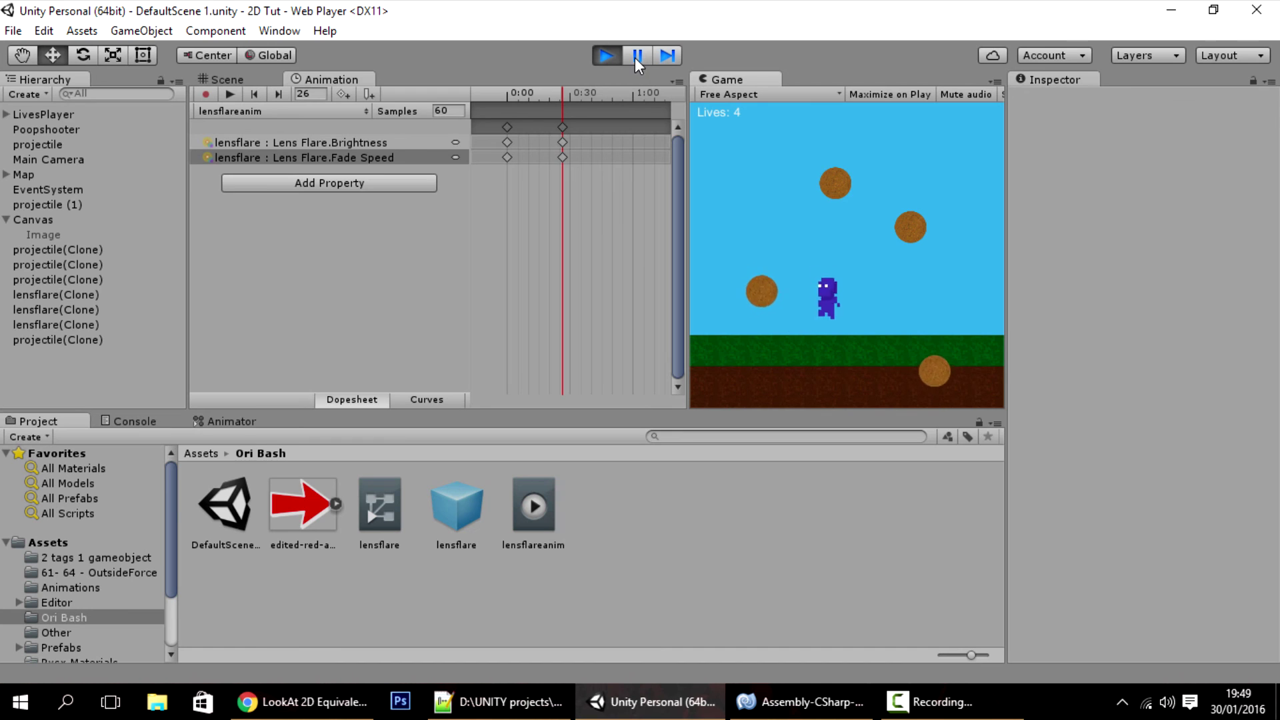